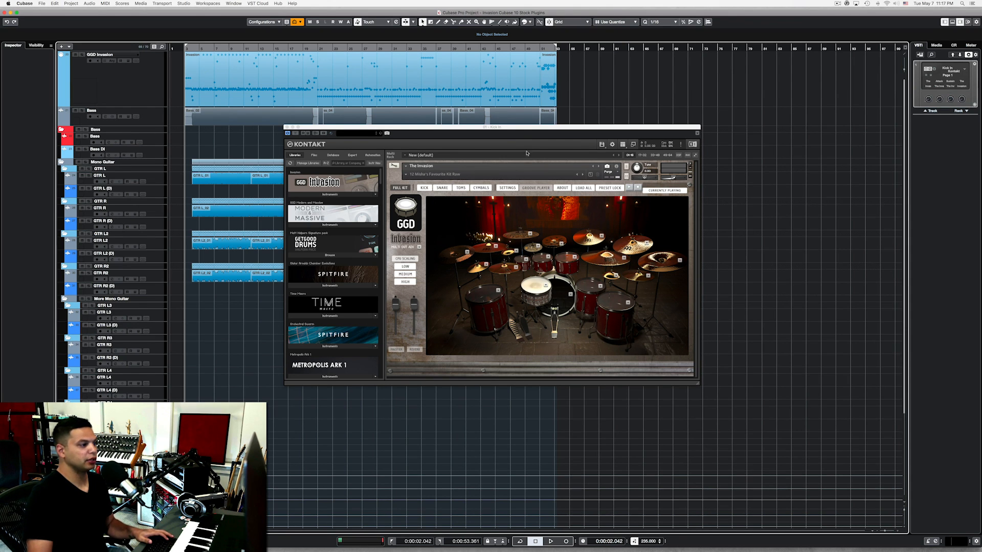
Show the MixConsole, close the Kontakt window covering it, and look over the sum, group and output channels.
left_click_drag(511, 127, 535, 115)
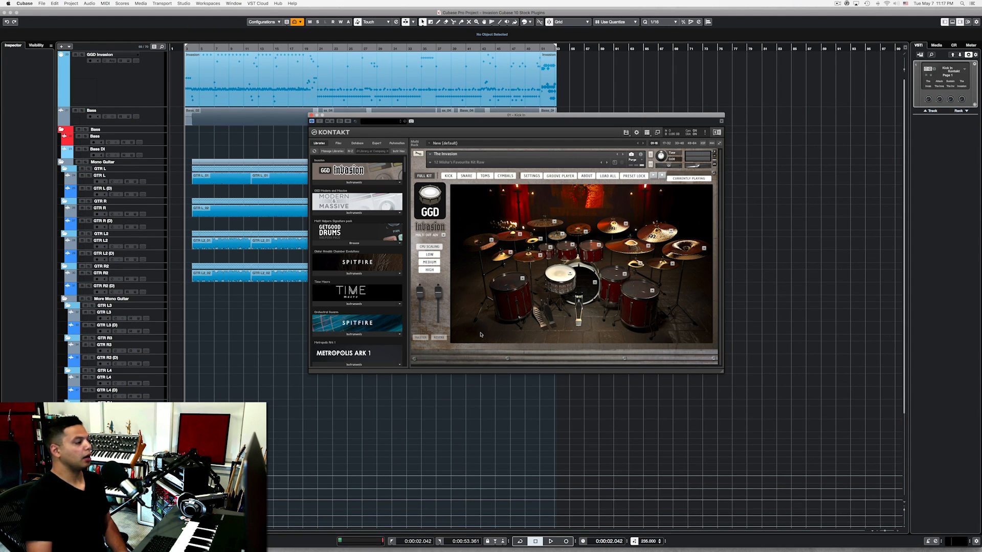
left_click(522, 411)
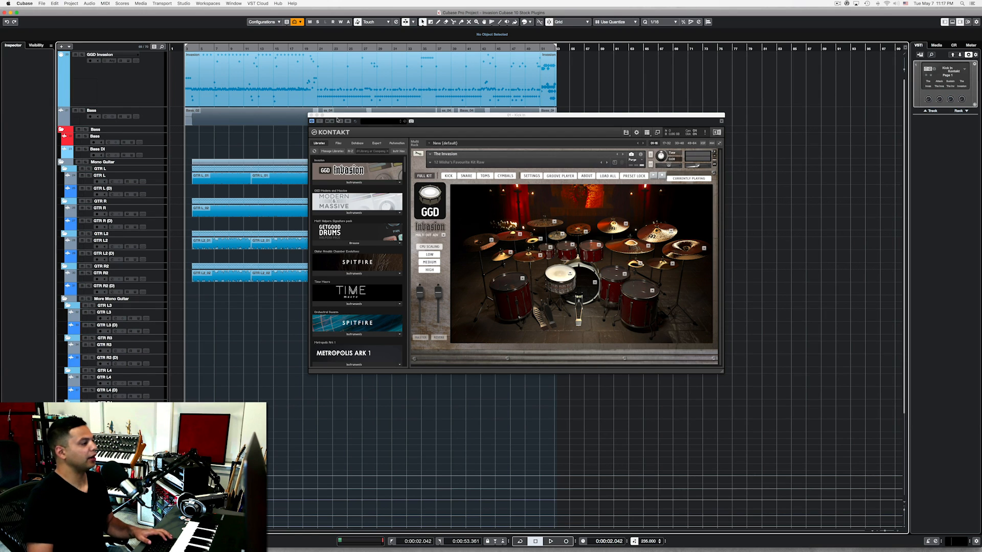
left_click_drag(340, 116, 425, 121)
key("F3")
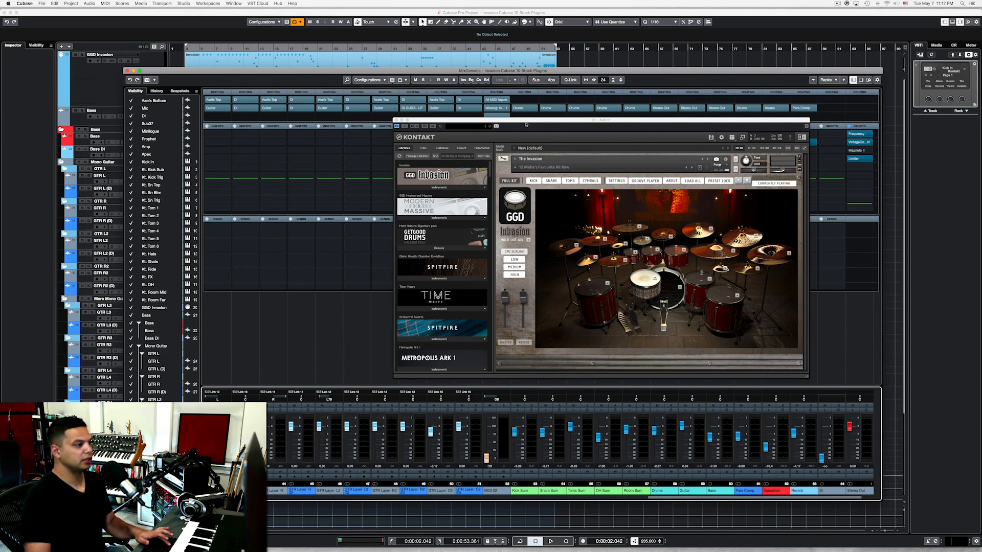
left_click(397, 121)
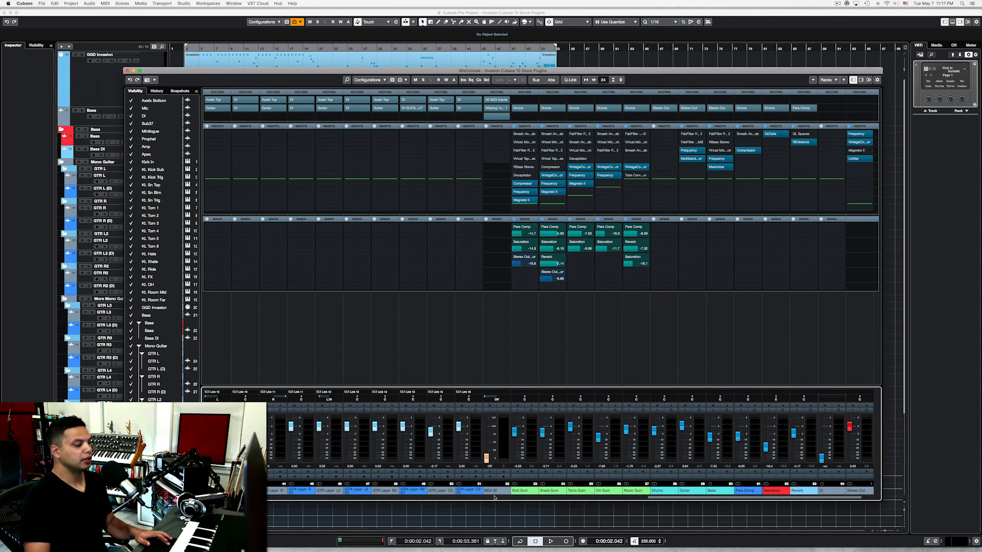
scroll(709, 500, "right", 2)
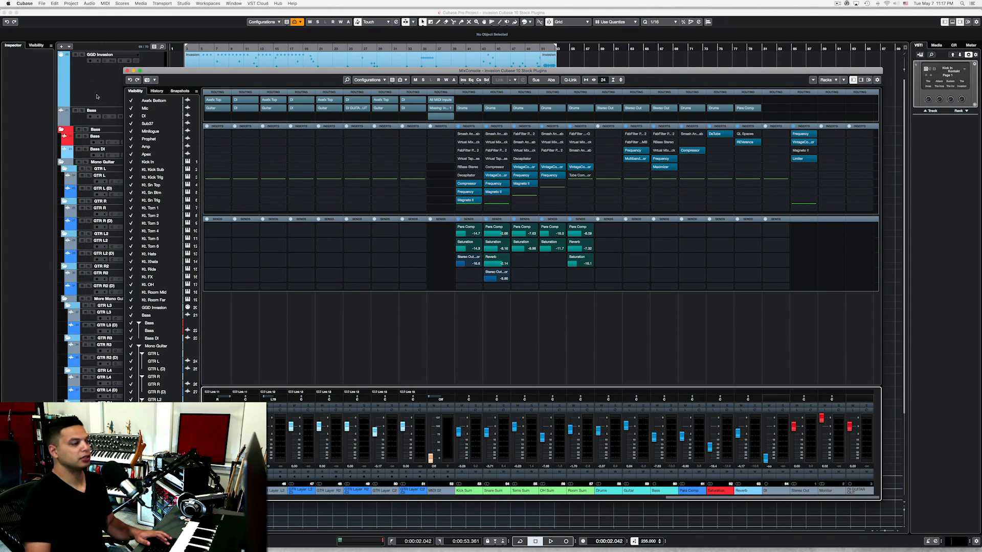
Close the MixConsole and play the project from its beginning, stopping once the mix has been heard.
left_click(128, 71)
left_click(202, 100)
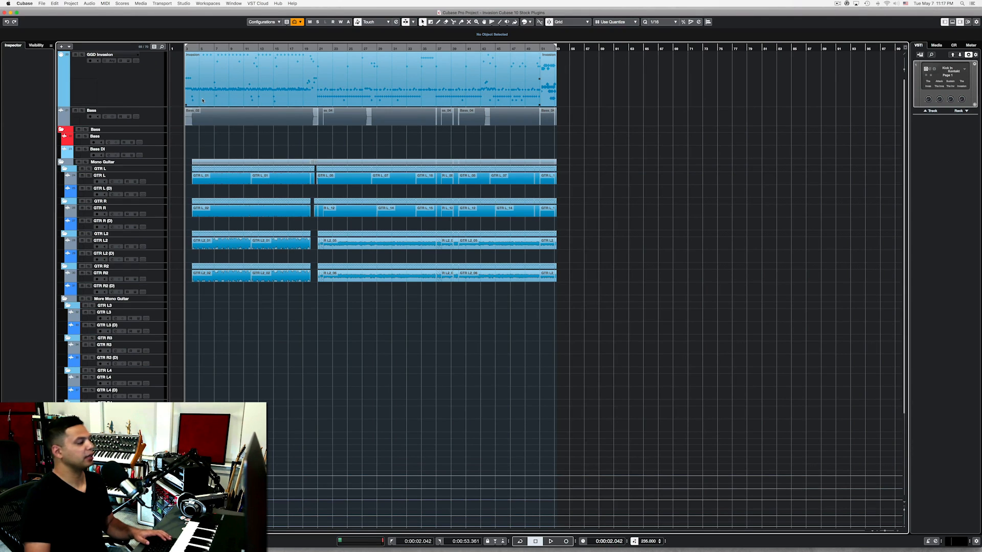
key("space")
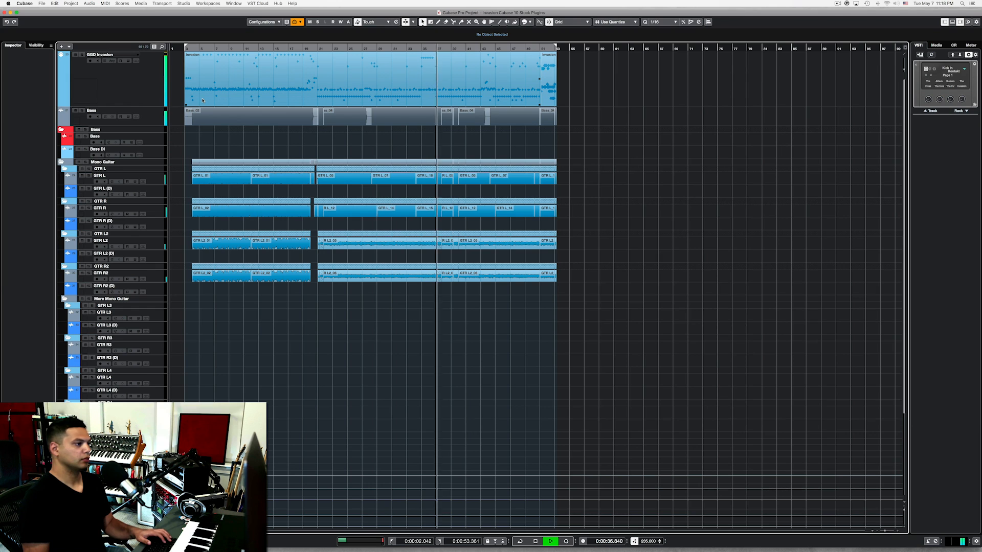
key("space")
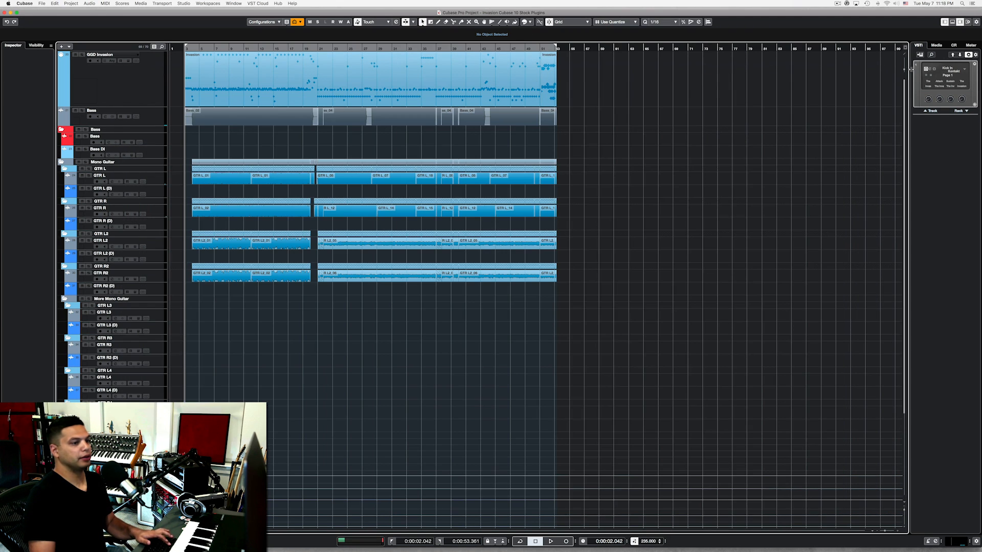
Reopen the Kontakt drum instrument and examine its kick, snare, toms and cymbals mixer pages, ending on the kick.
left_click(930, 71)
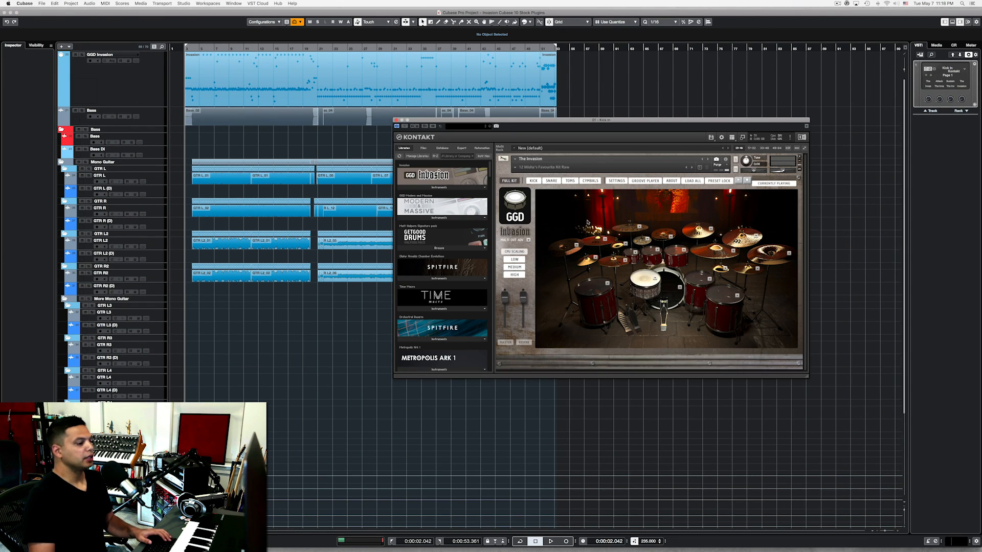
left_click_drag(574, 121, 434, 112)
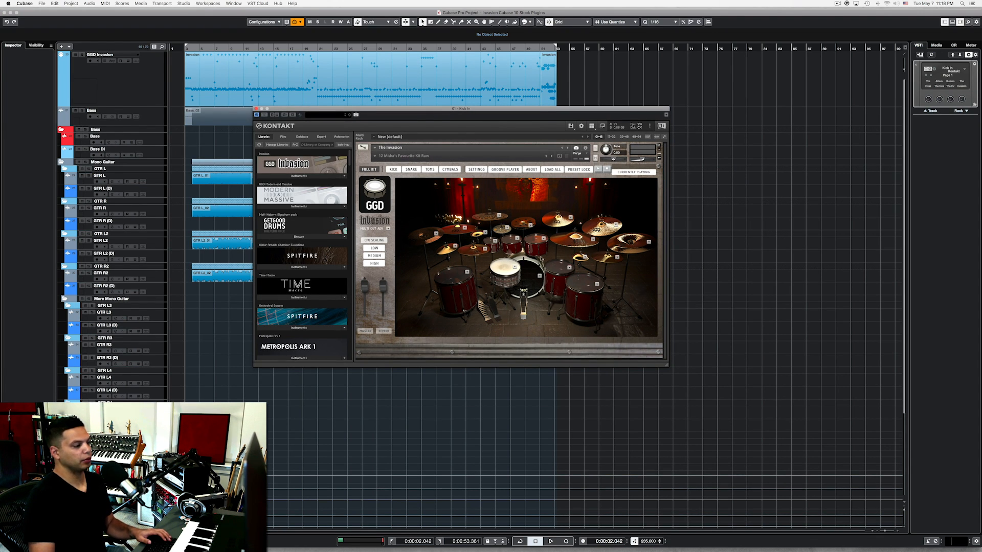
left_click(410, 170)
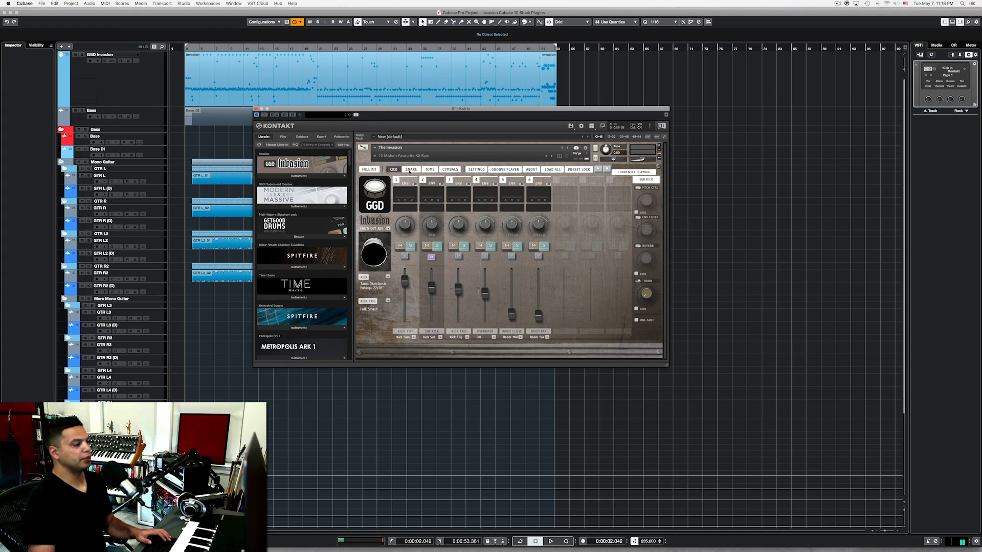
left_click(433, 172)
left_click(450, 170)
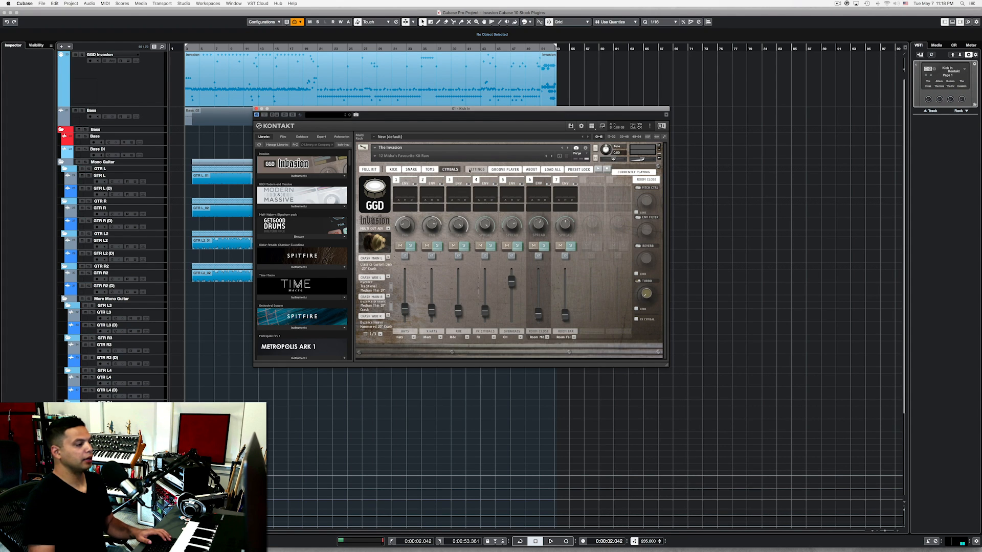
left_click(394, 170)
left_click(412, 171)
left_click(431, 171)
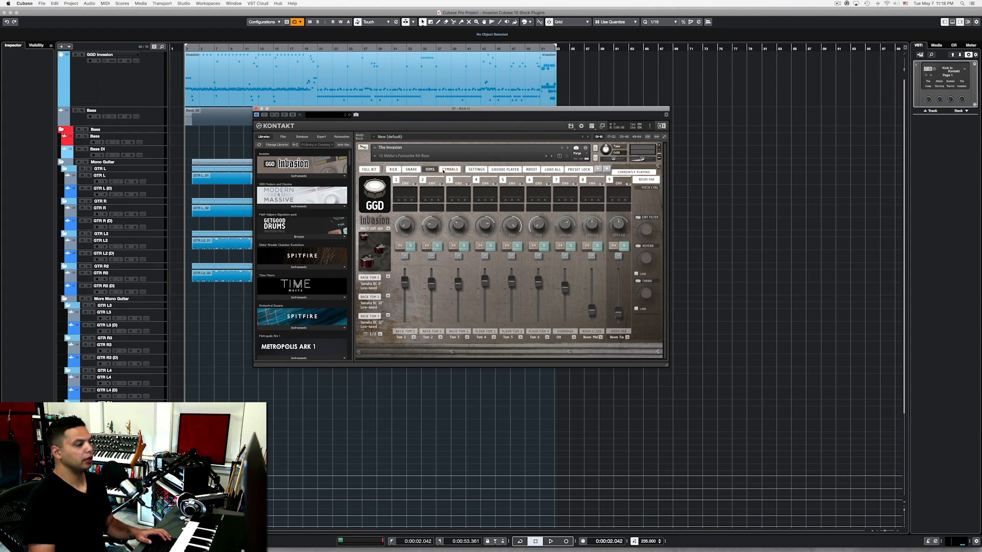
left_click(448, 170)
left_click(392, 170)
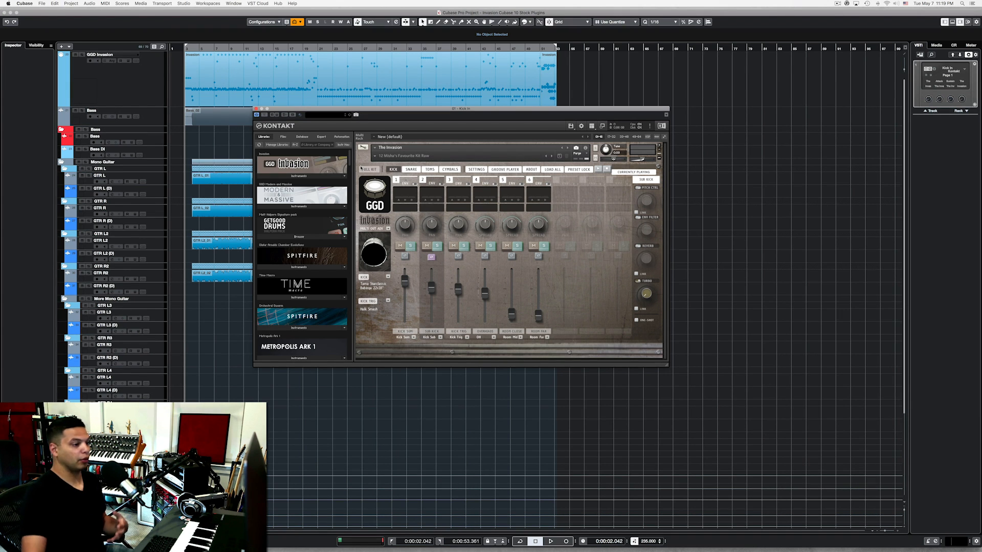
In the full kit view, audition the snare and check the sound choices for a crash cymbal and the kick.
left_click(366, 170)
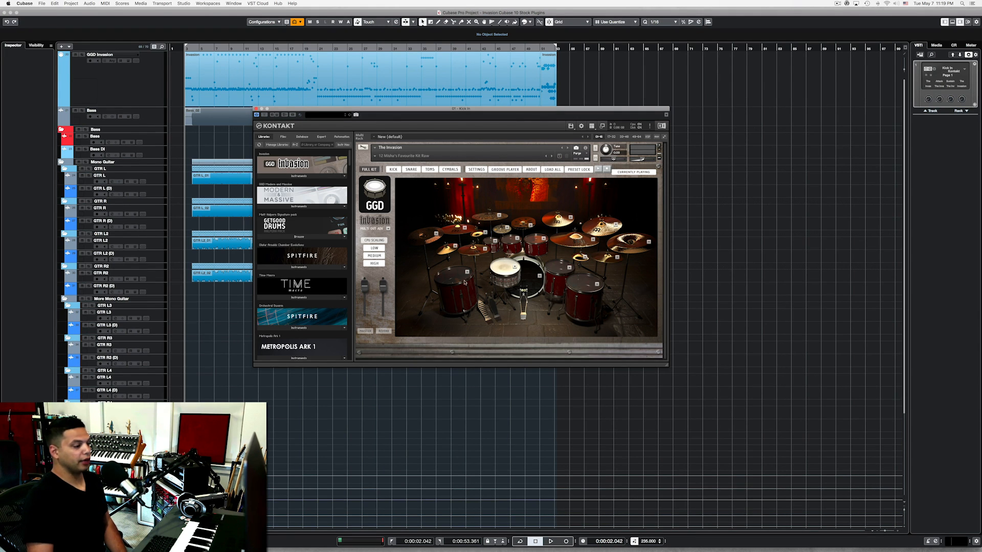
left_click(505, 269)
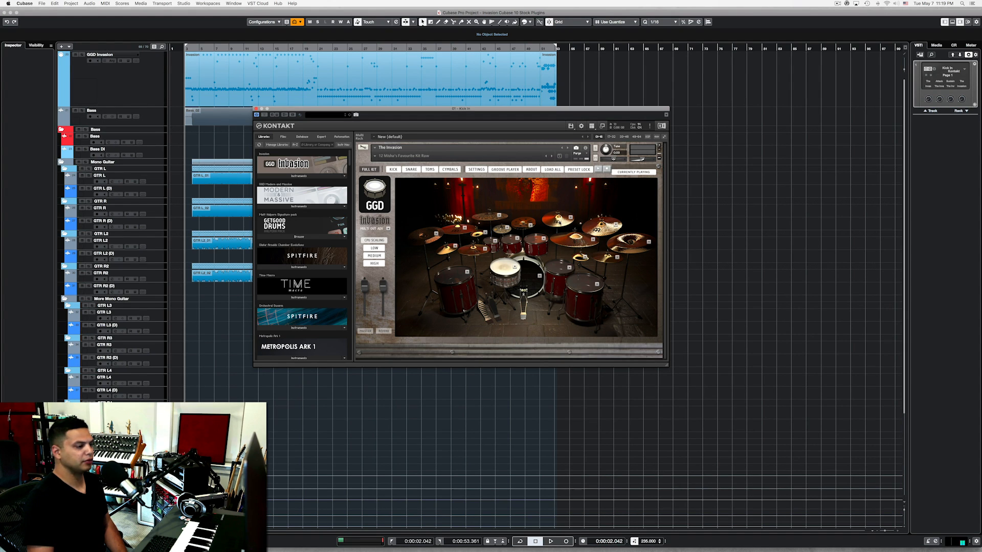
left_click(617, 225)
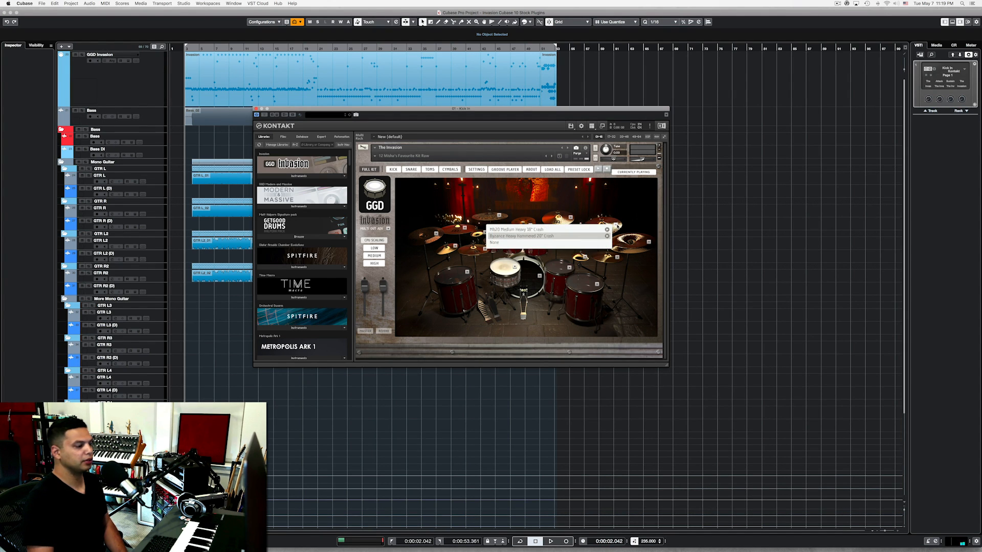
left_click(596, 236)
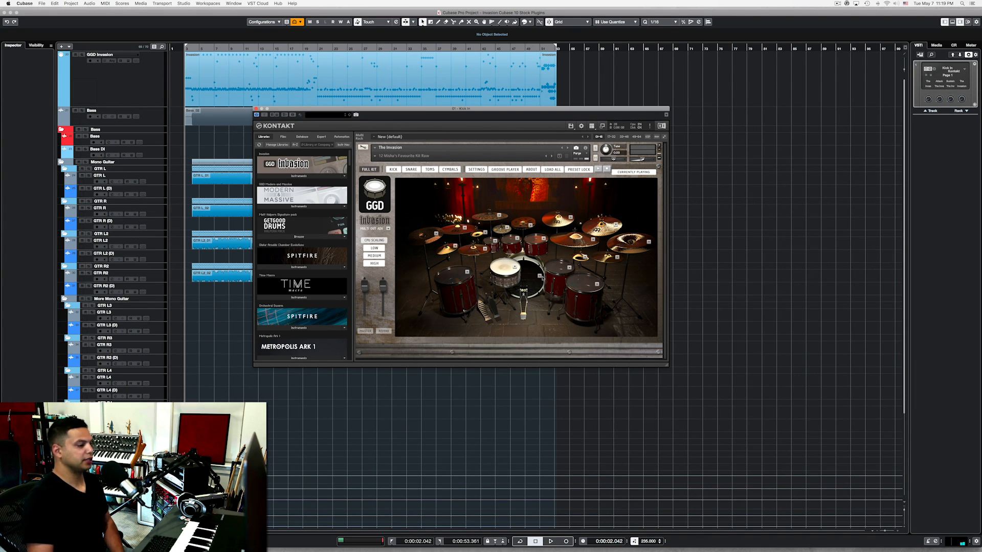
left_click(539, 277)
left_click(540, 278)
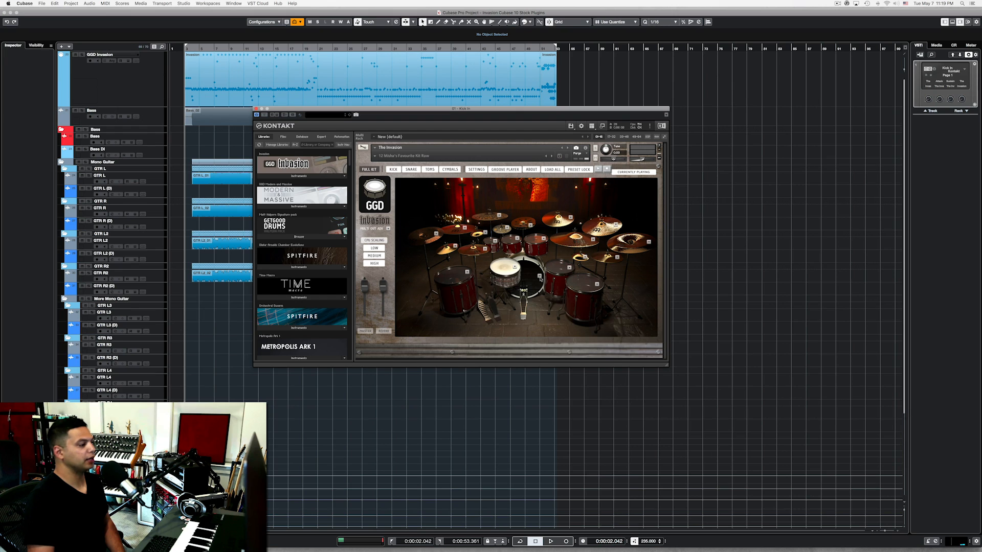
Review the microphone channels and output routing for kick, snare, toms and cymbals again, and close the Kontakt window.
left_click(393, 170)
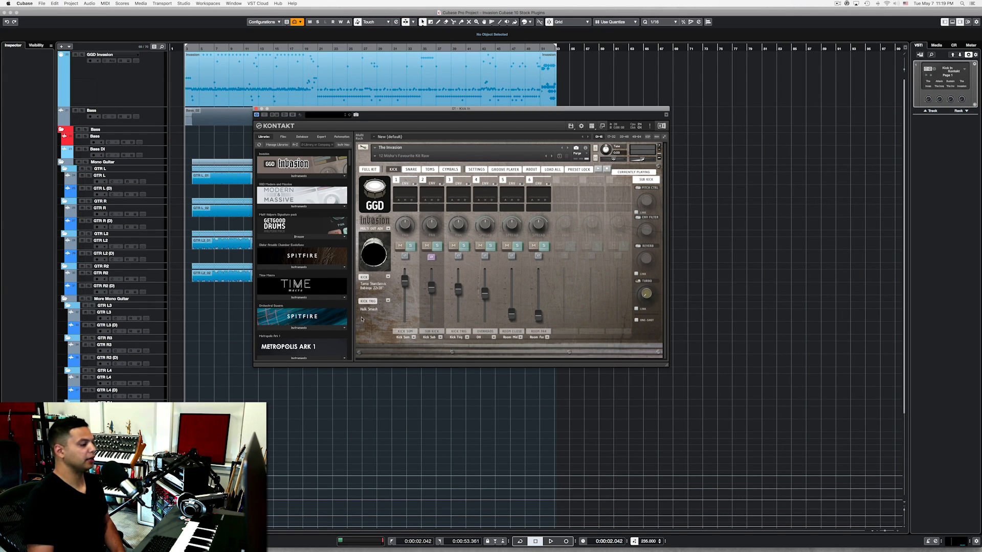
left_click(411, 169)
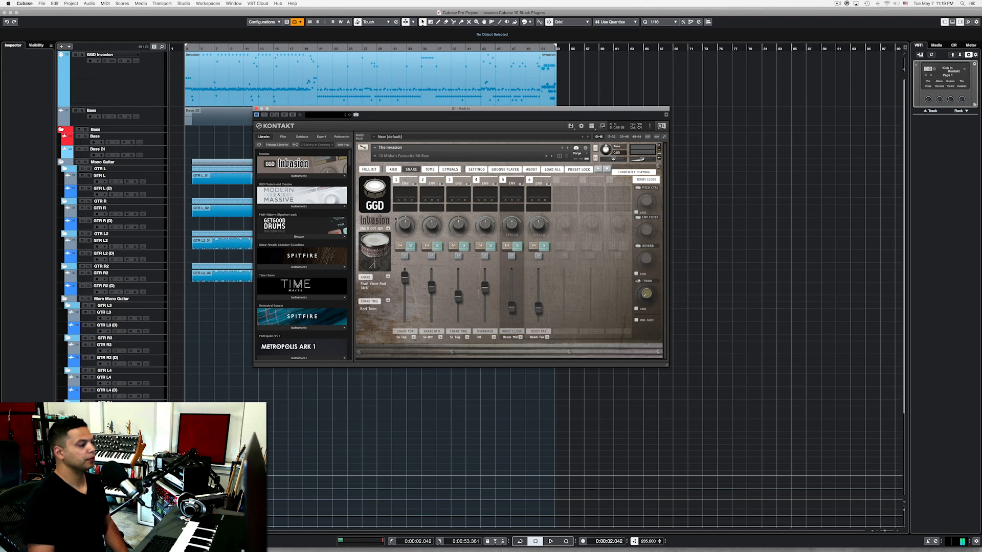
left_click(429, 170)
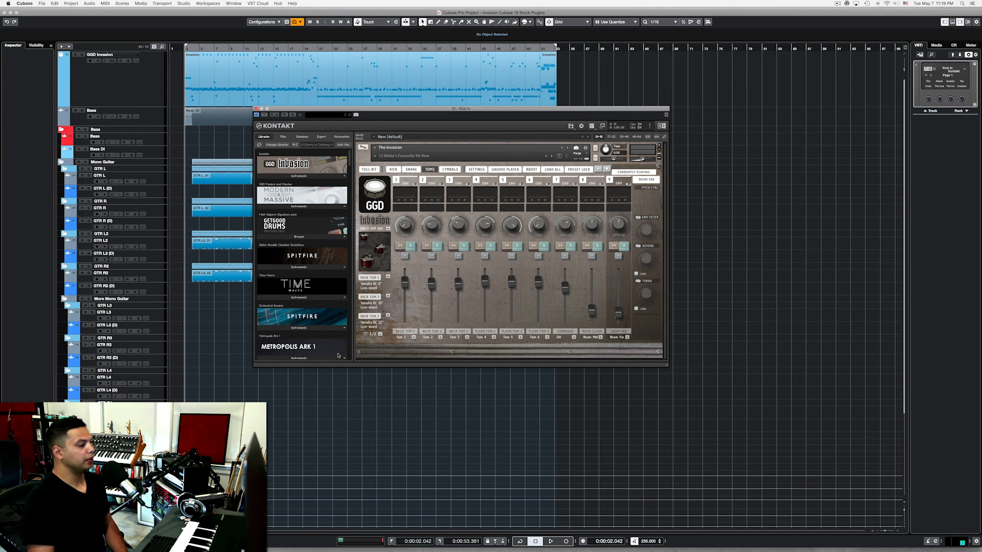
left_click(449, 170)
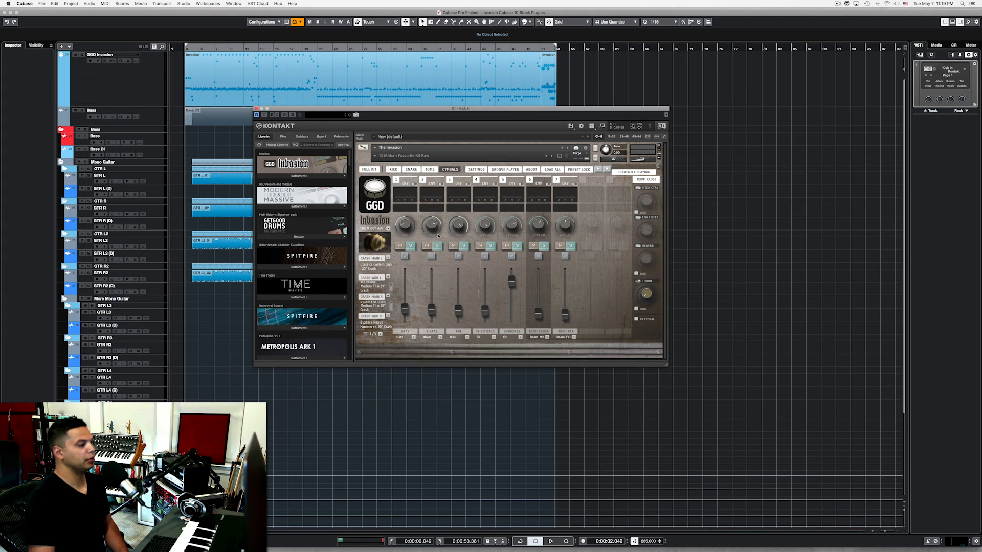
left_click(393, 169)
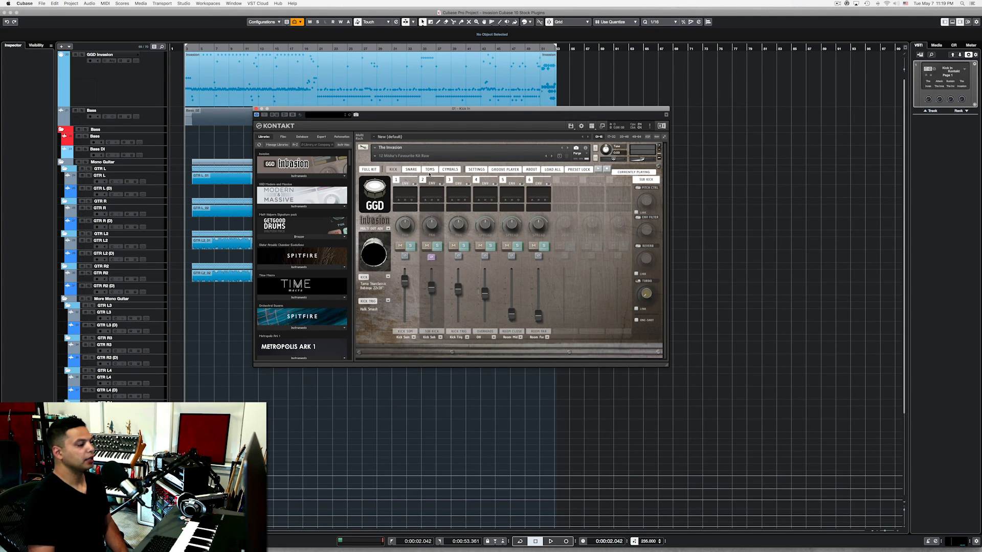
left_click(411, 169)
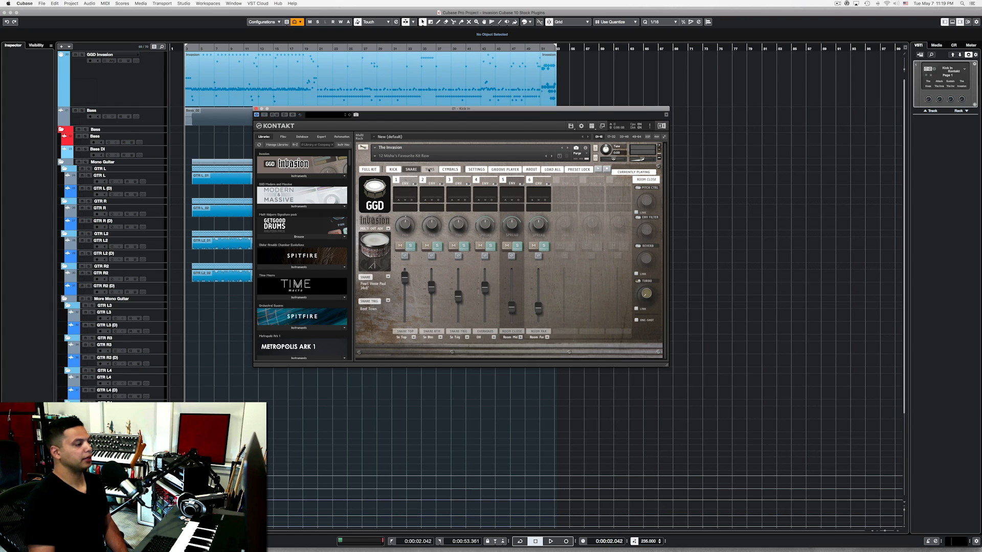
left_click(429, 170)
left_click(256, 109)
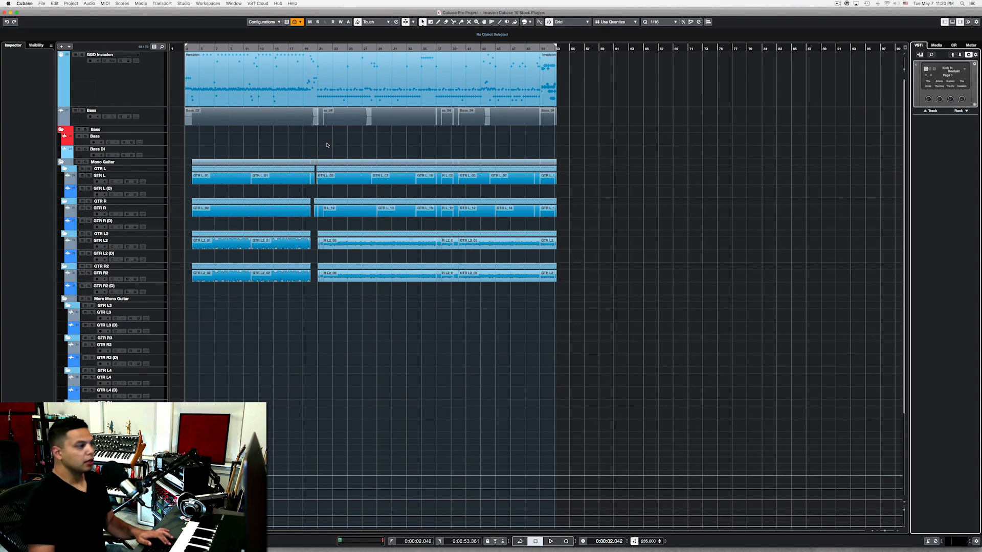
In the MixConsole, inspect the Frequency EQ and VintageCompressor inserts on the Stereo Out channel, closing each after viewing.
key("F3")
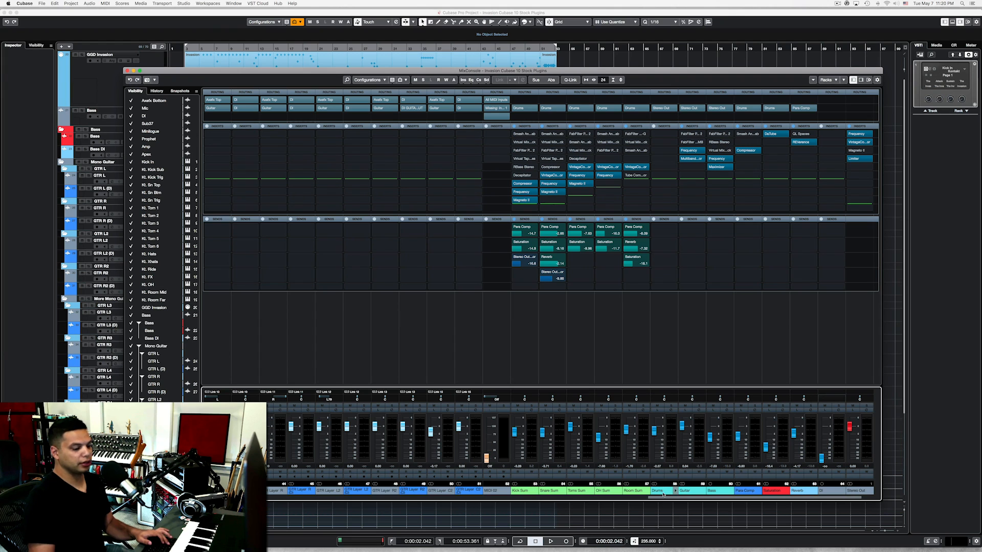
left_click_drag(684, 502, 765, 497)
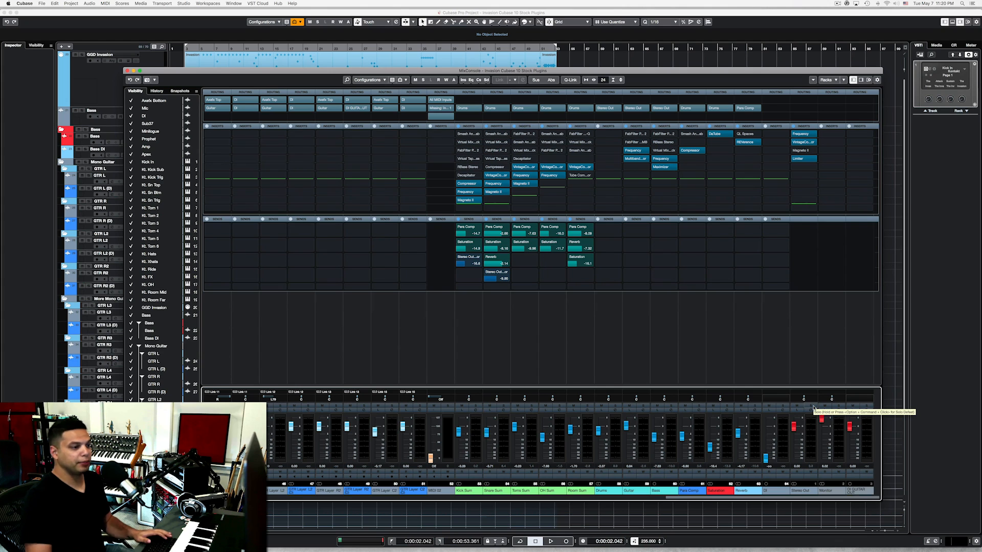
left_click(801, 135)
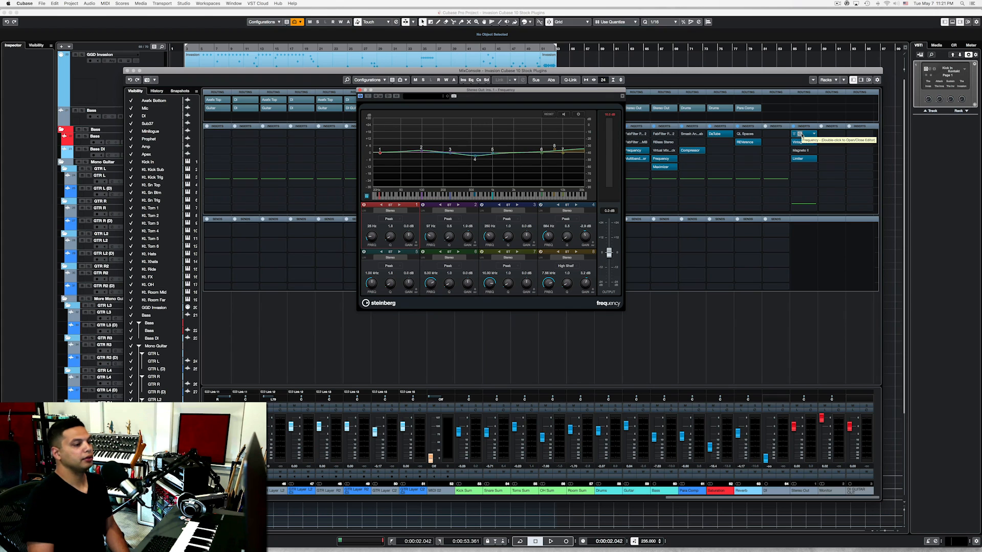
left_click(801, 135)
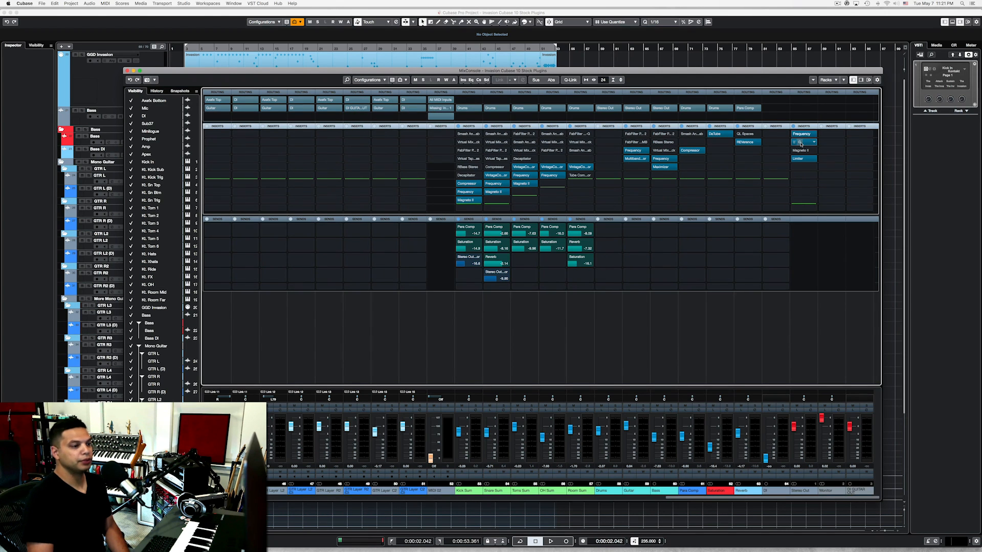
left_click(801, 143)
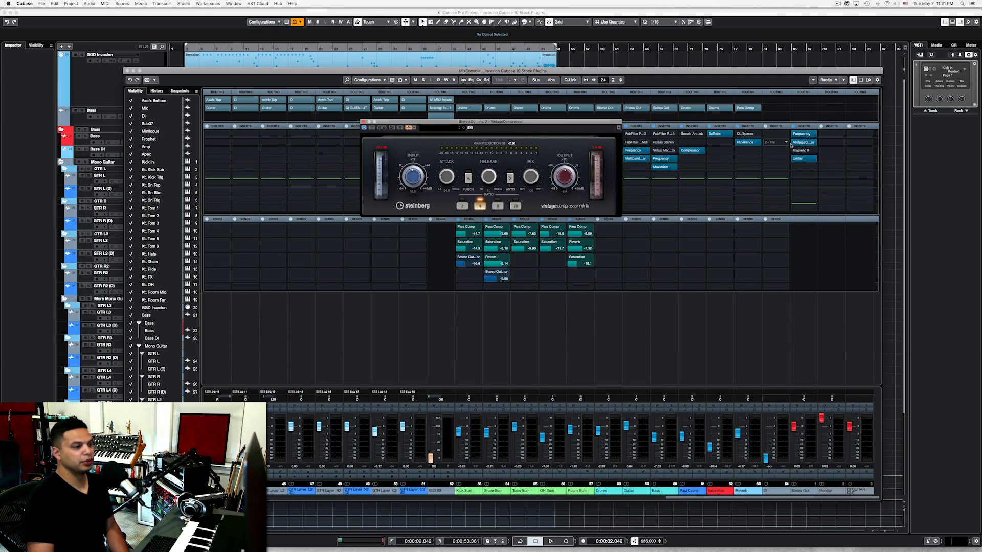
left_click(800, 143)
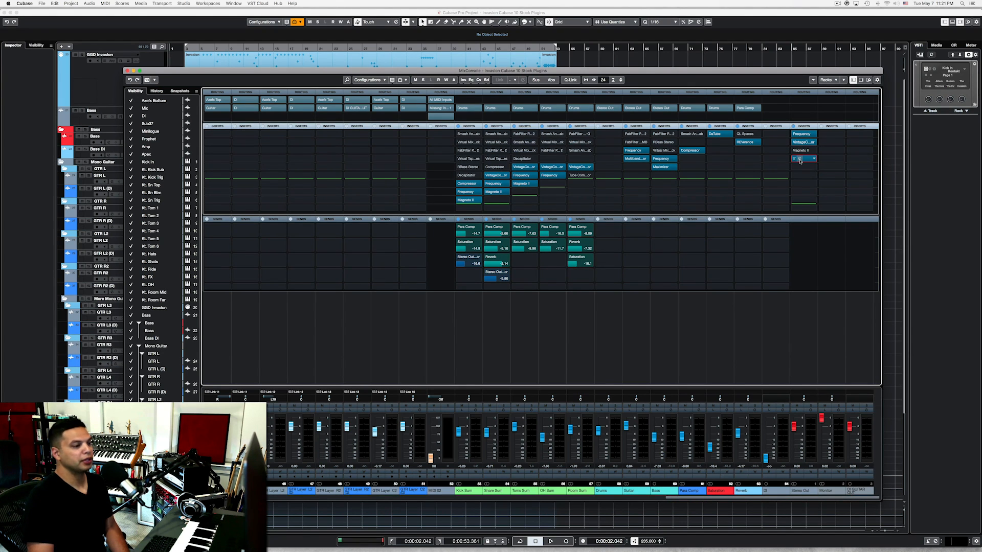
Inspect the Stereo Out channel's Limiter insert, close it, and open the bypassed Magneto II insert.
left_click(800, 159)
left_click(800, 159)
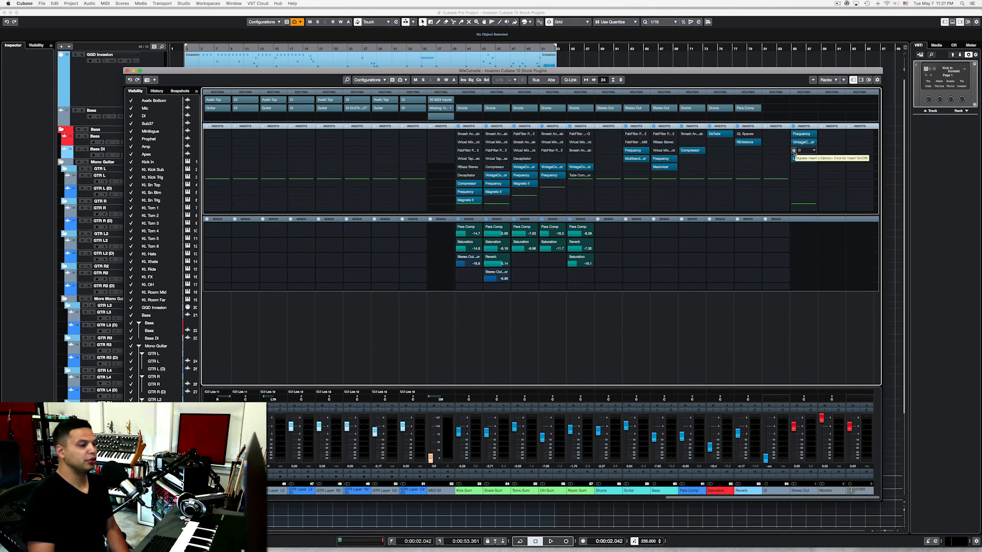
left_click(801, 151)
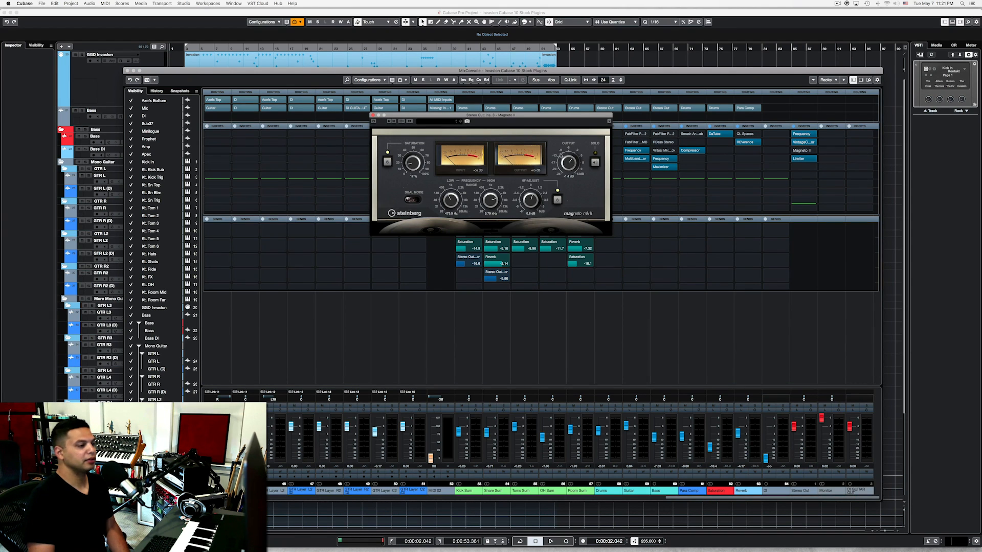
mouse_move(807, 152)
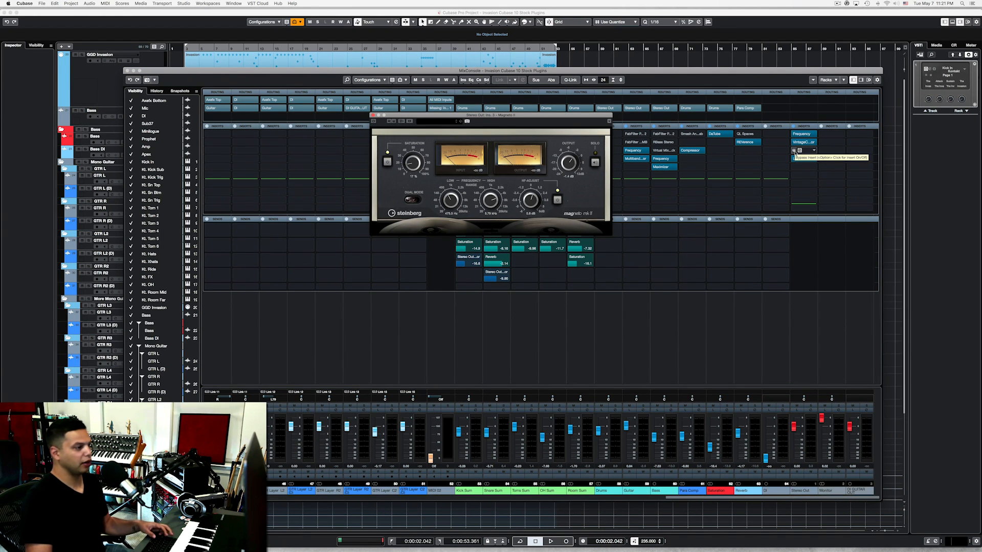
Close the bypassed Magneto II insert on the Stereo Out channel and open that channel's Frequency EQ insert, clear of the other windows.
left_click(794, 151)
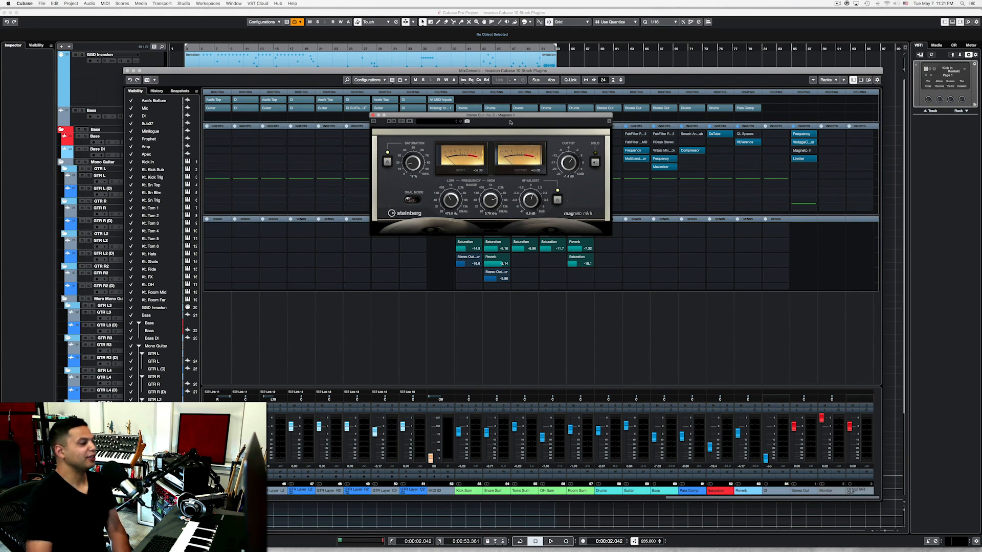
left_click(373, 118)
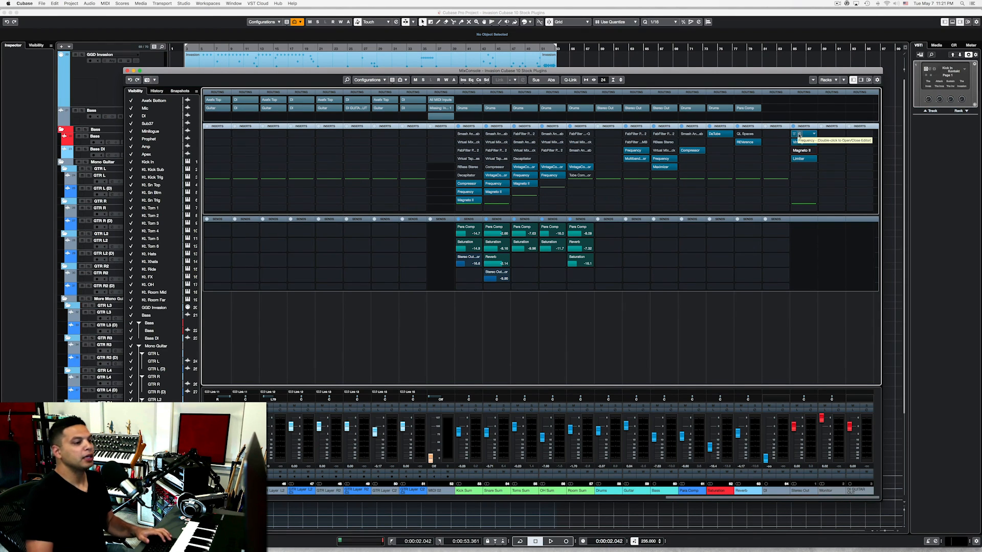
double_click(799, 135)
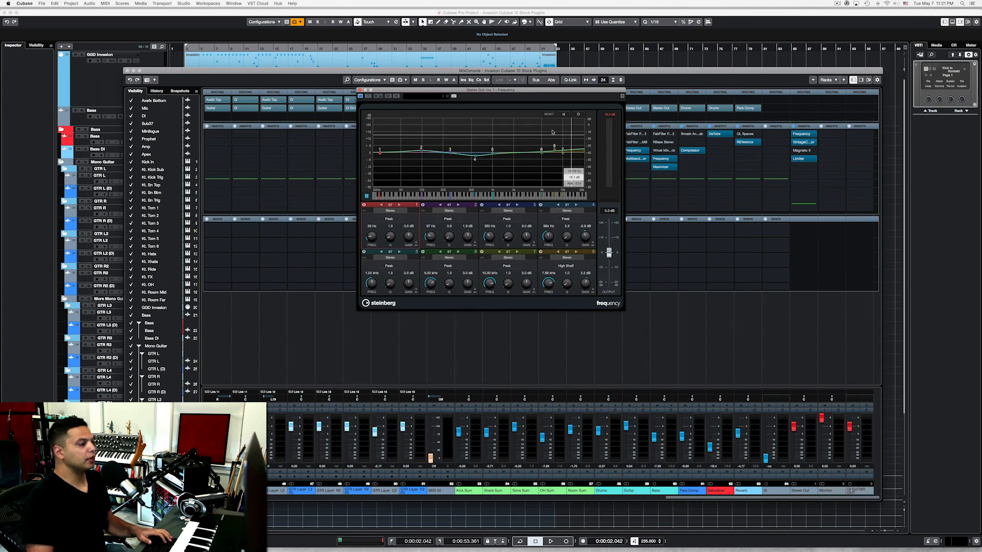
left_click_drag(464, 92, 503, 113)
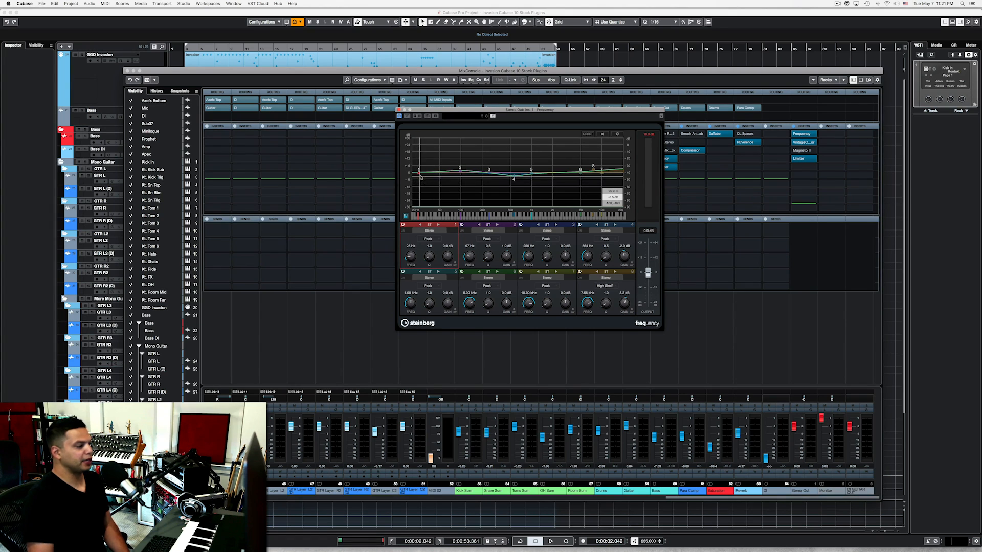
Change the filter type of Frequency EQ band 1 to Cut 48.
left_click(431, 240)
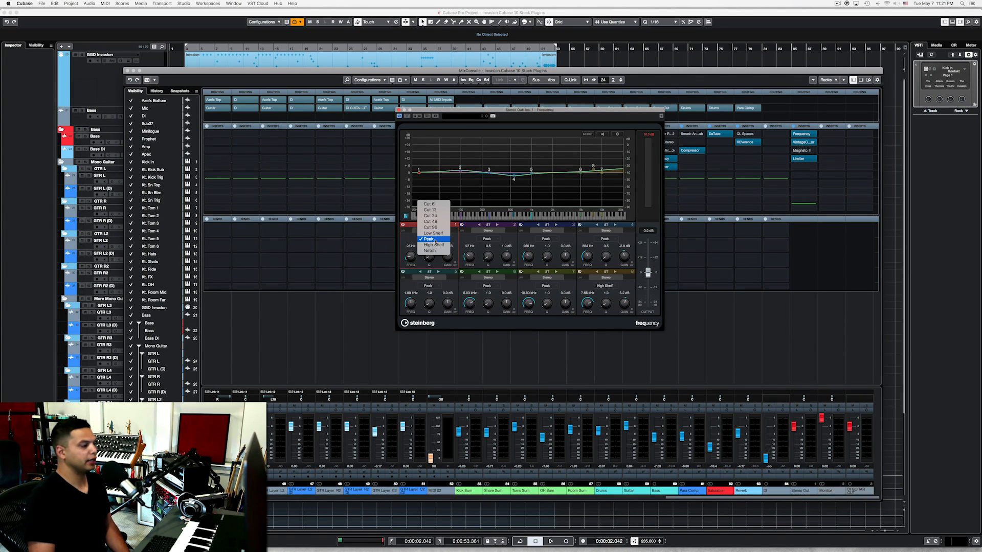
left_click(430, 215)
left_click(436, 239)
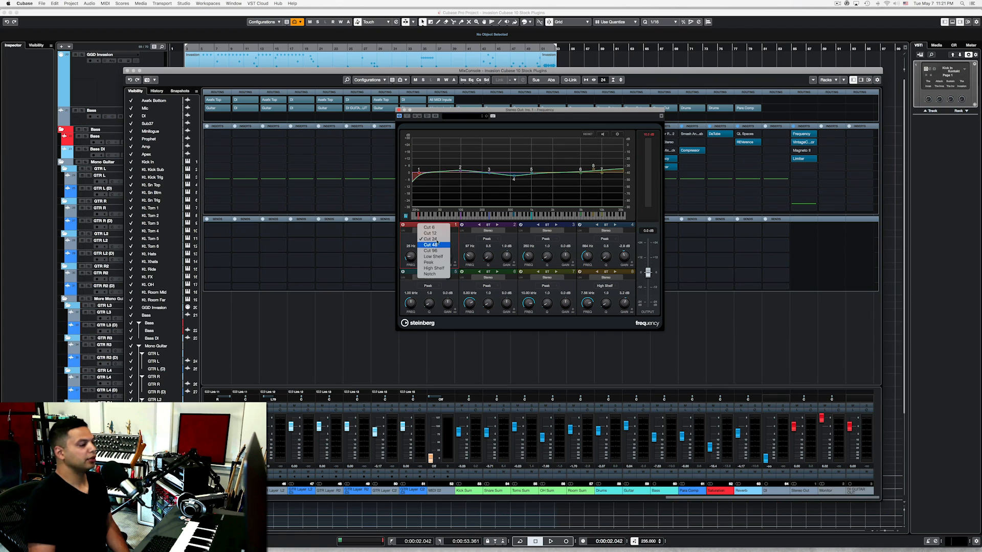
left_click(438, 246)
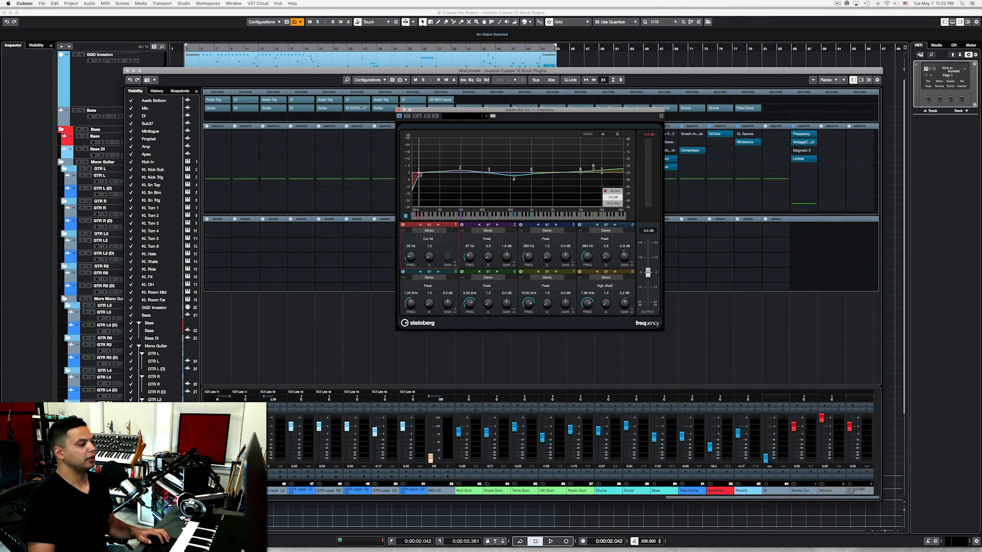
Raise the band 1 low-cut frequency to about 33 Hz, auditioning the mix during the adjustment.
left_click_drag(420, 174, 424, 178)
key("space")
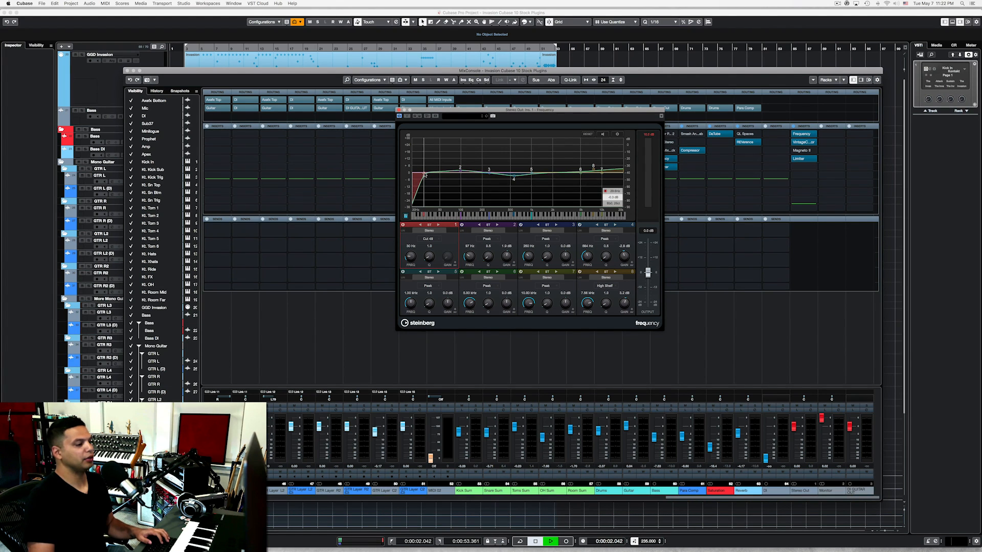
left_click_drag(424, 175, 425, 176)
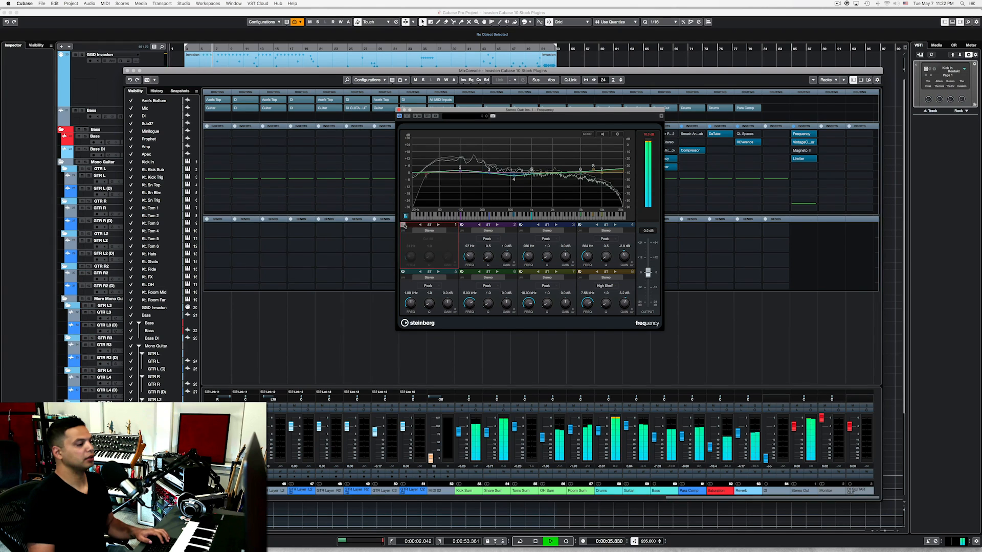
key("space")
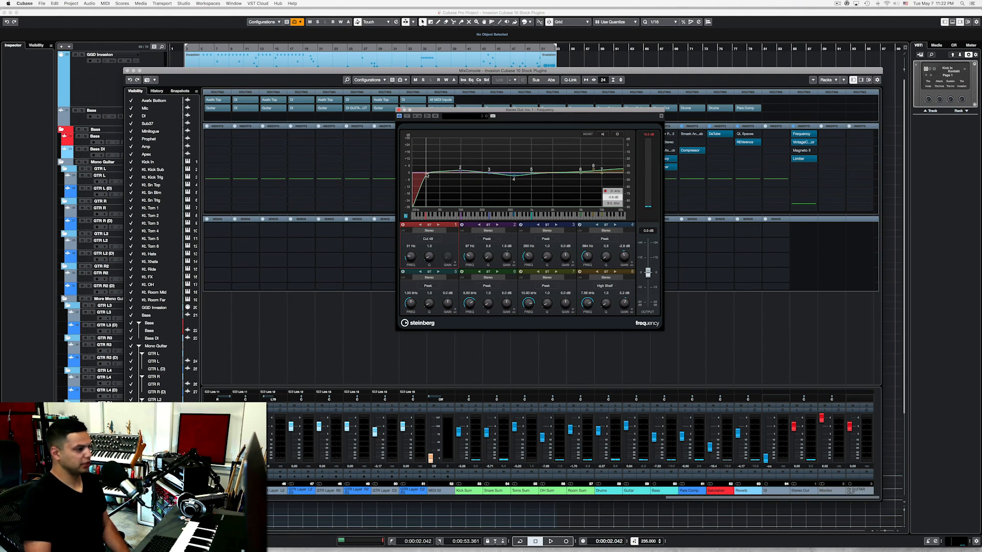
left_click_drag(427, 175, 428, 174)
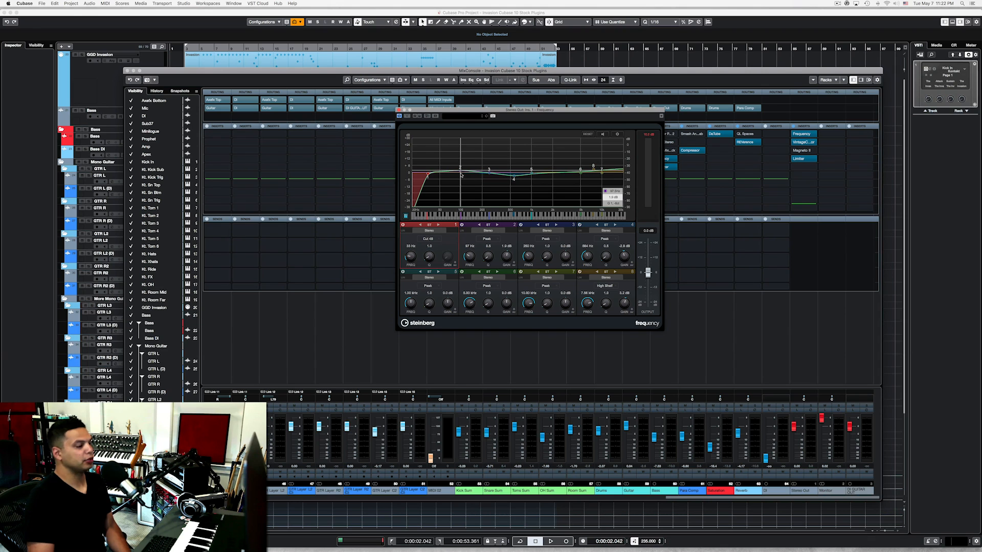
Audition the mix with a narrower Q of about 1.2 on EQ band 2, and return the Q to its earlier setting.
key("space")
left_click_drag(487, 257, 487, 255)
key("space")
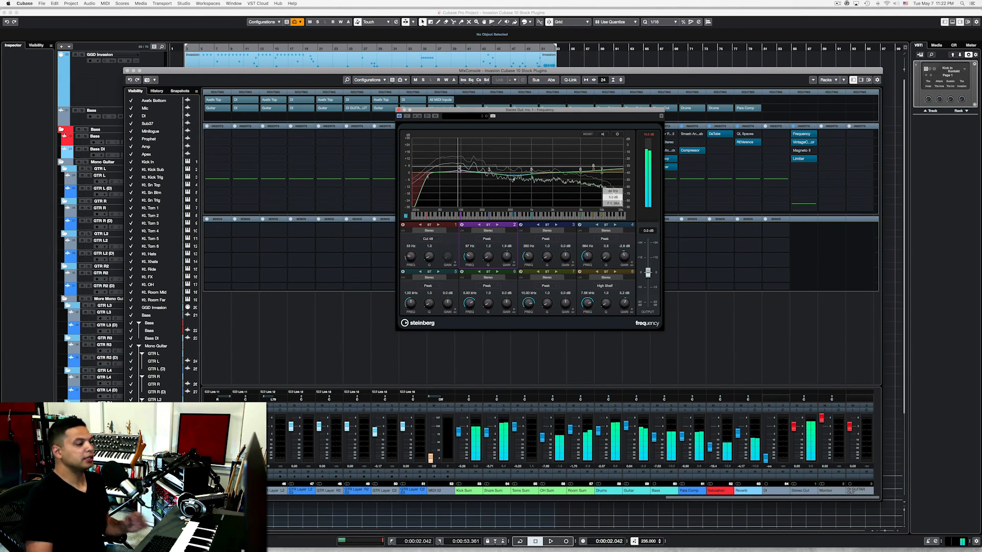
left_click_drag(487, 257, 487, 261)
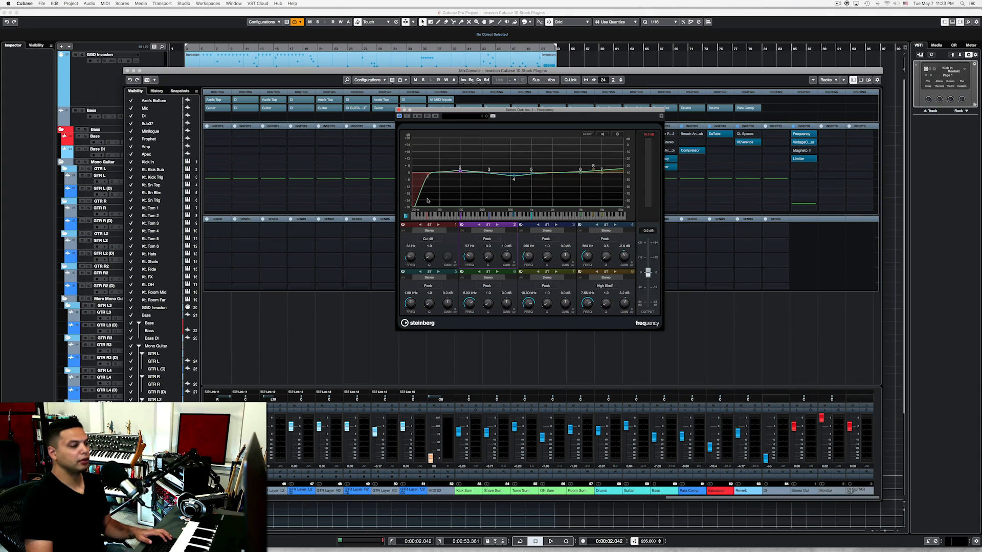
Play the mix with the Stereo Out Frequency EQ bypassed and active to compare, and close the EQ window.
key("space")
left_click(408, 116)
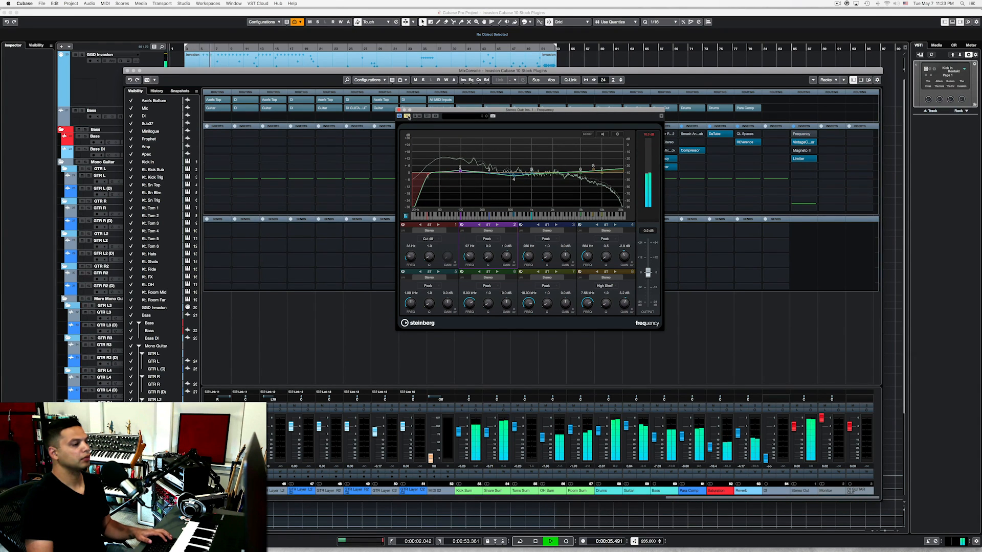
left_click(408, 116)
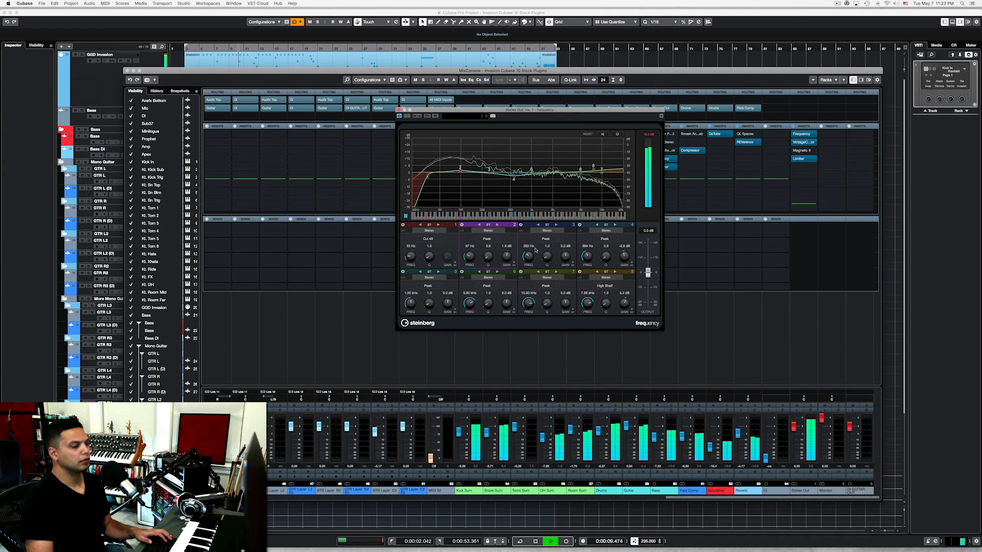
key("space")
left_click(399, 109)
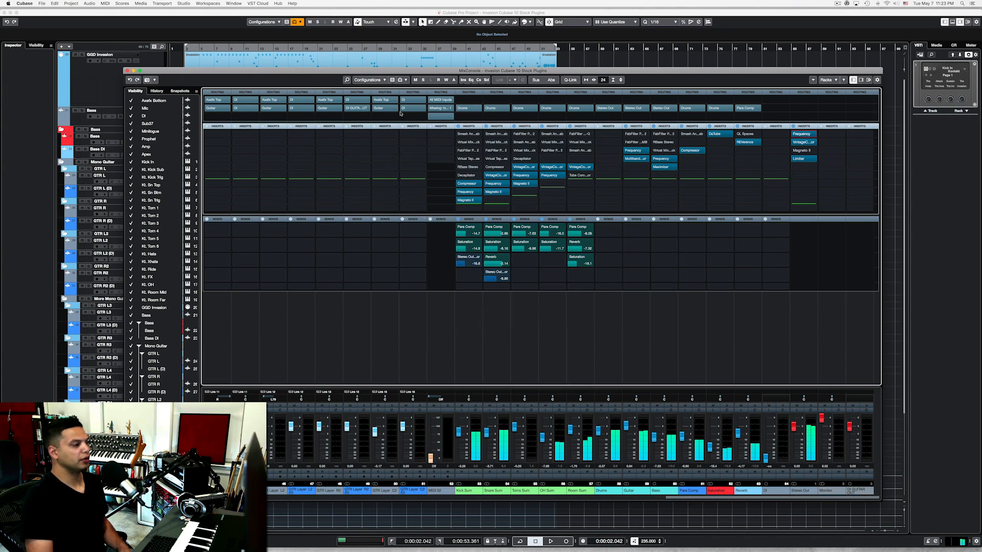
Open the Stereo Out VintageCompressor beside the insert racks, play the mix repeatedly to examine its gain reduction, and close it.
left_click(803, 143)
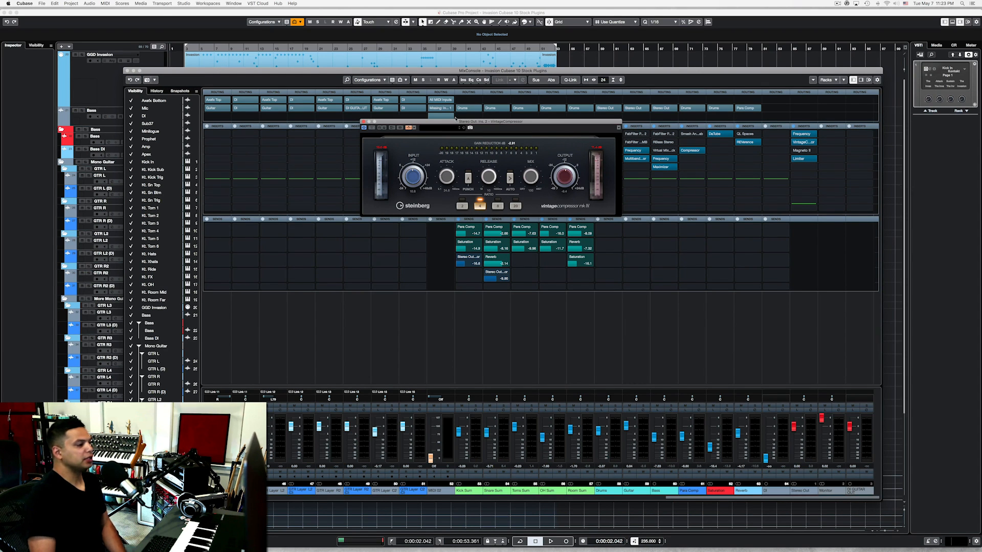
left_click_drag(458, 122, 457, 190)
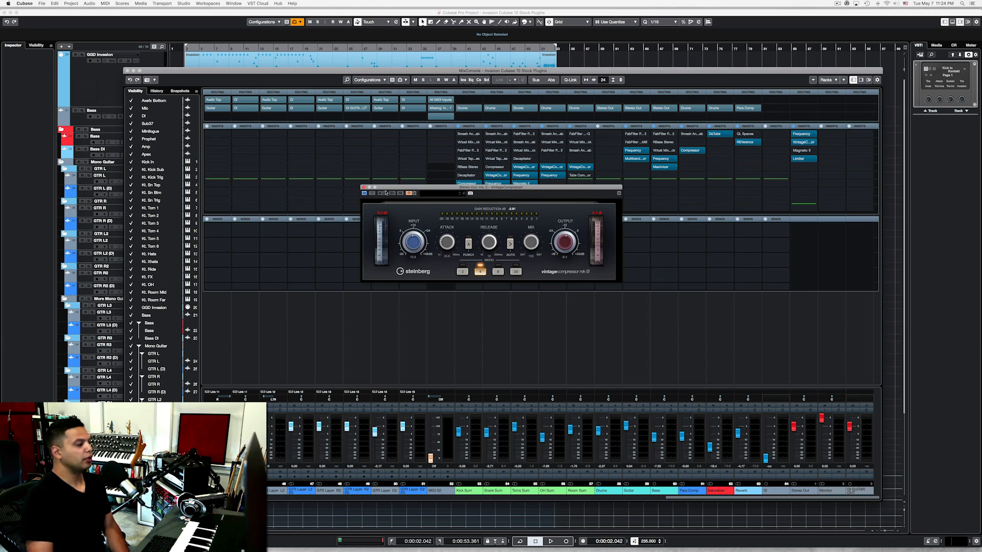
left_click_drag(388, 191, 665, 223)
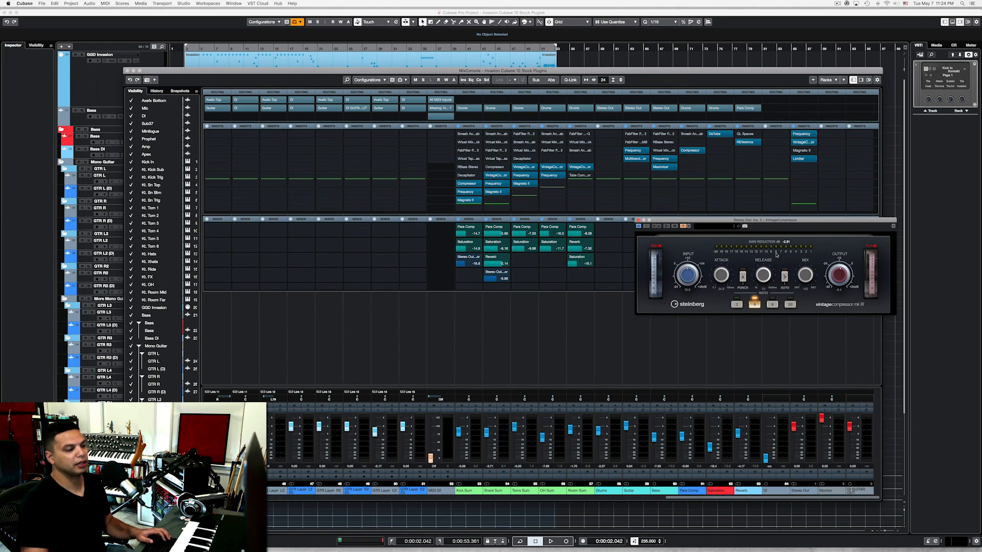
key("space")
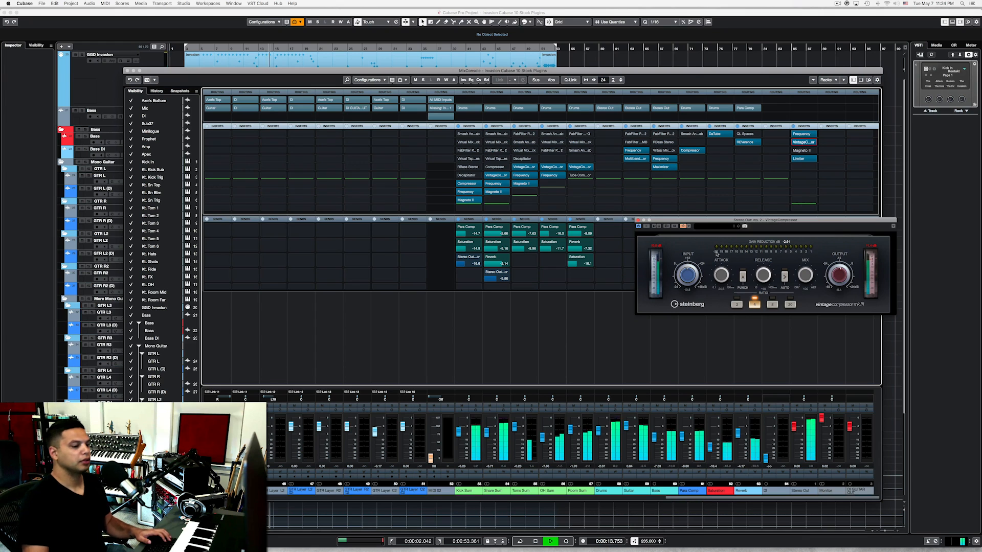
key("space")
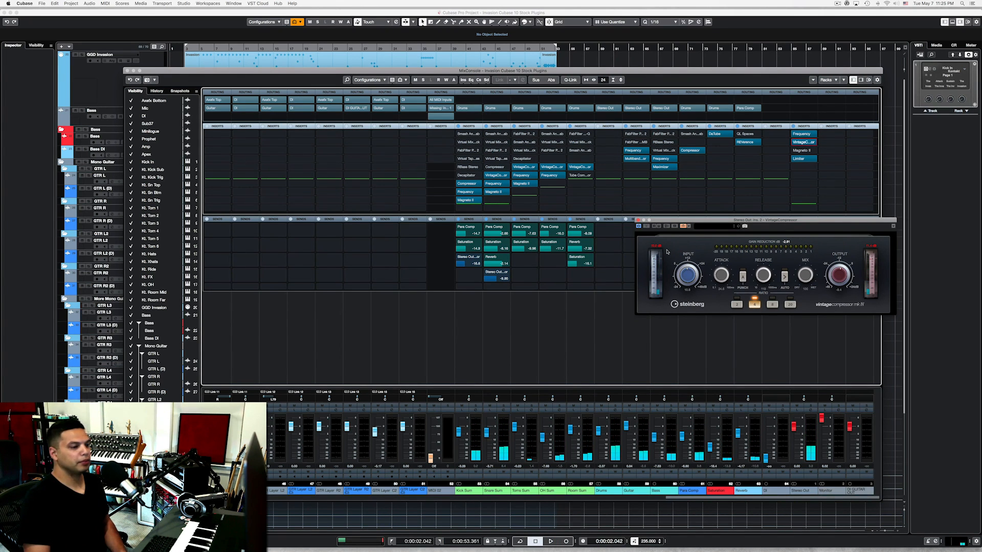
key("space")
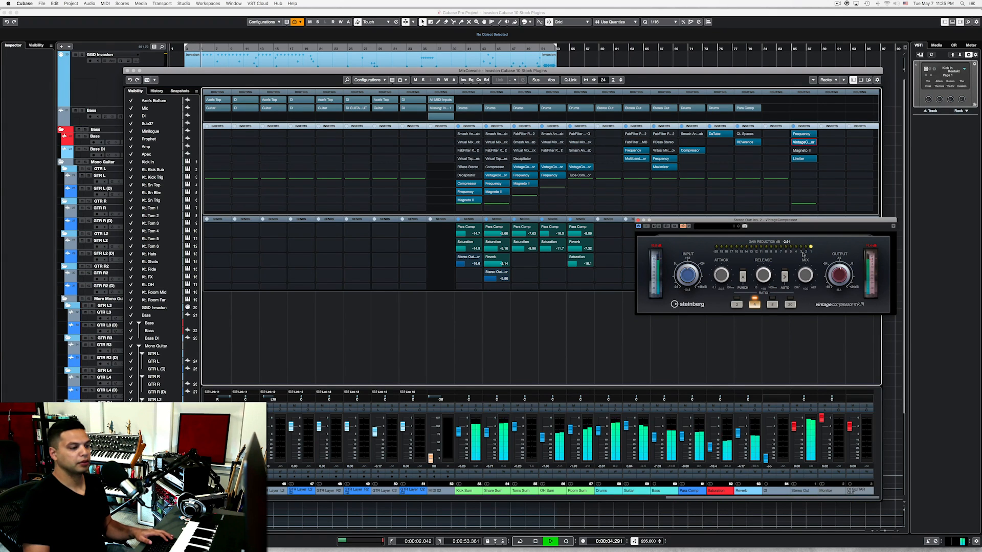
key("space")
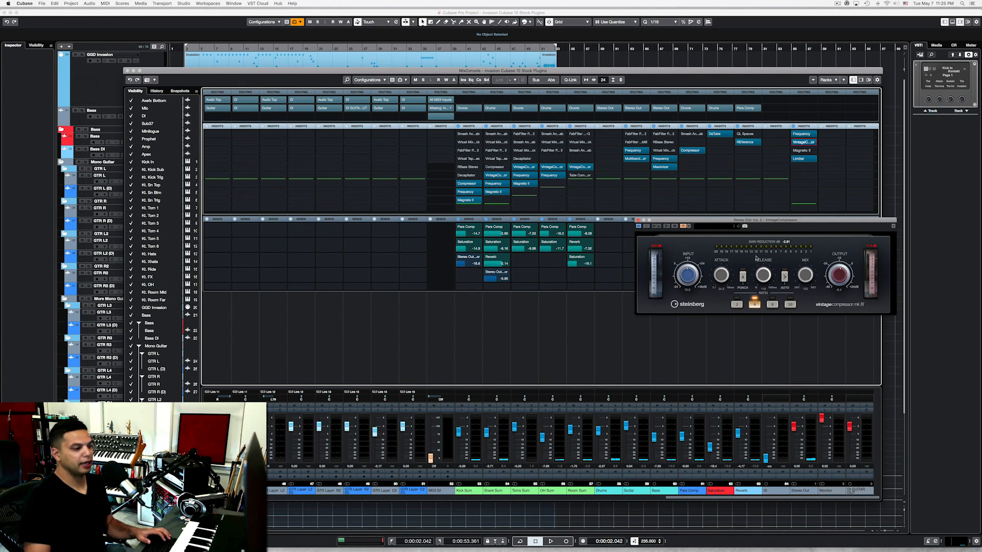
key("space")
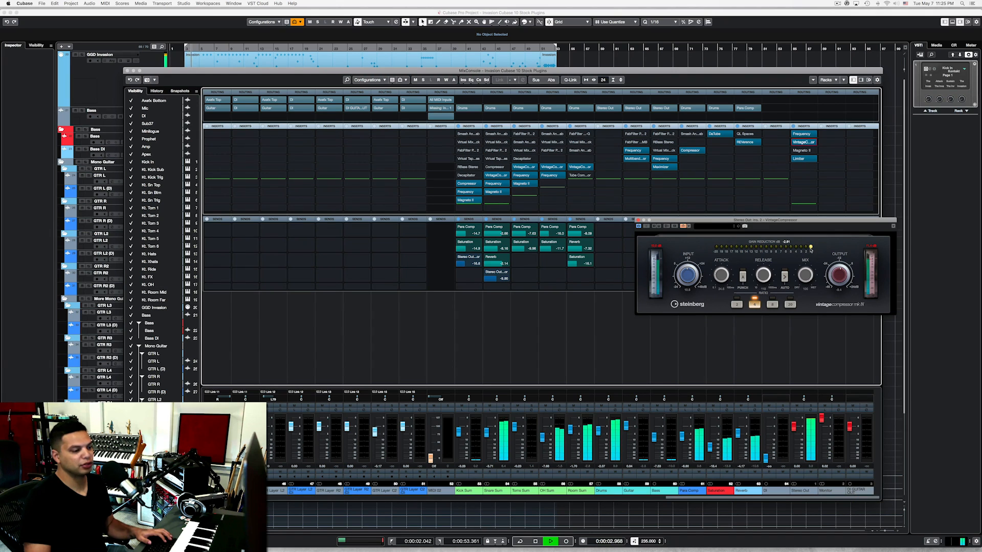
key("space")
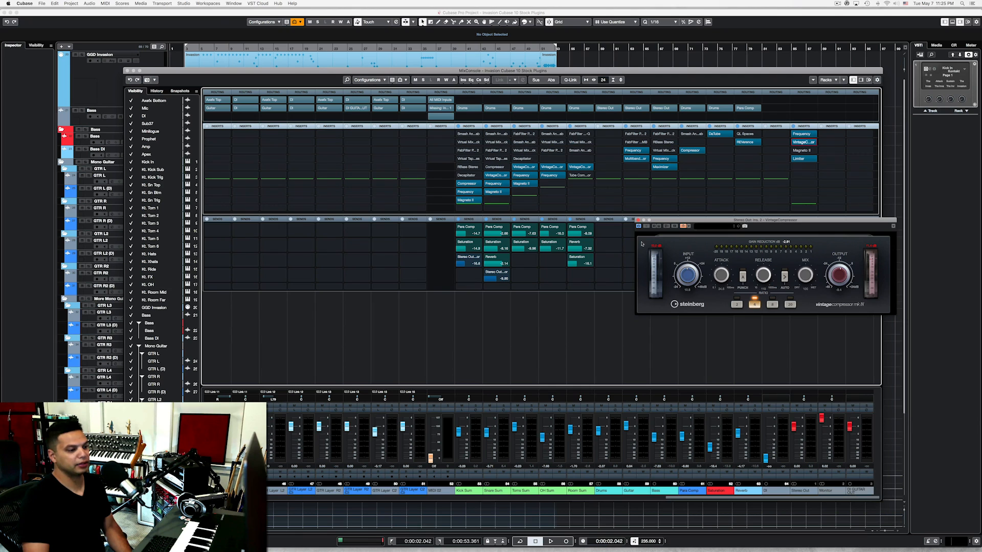
left_click(637, 221)
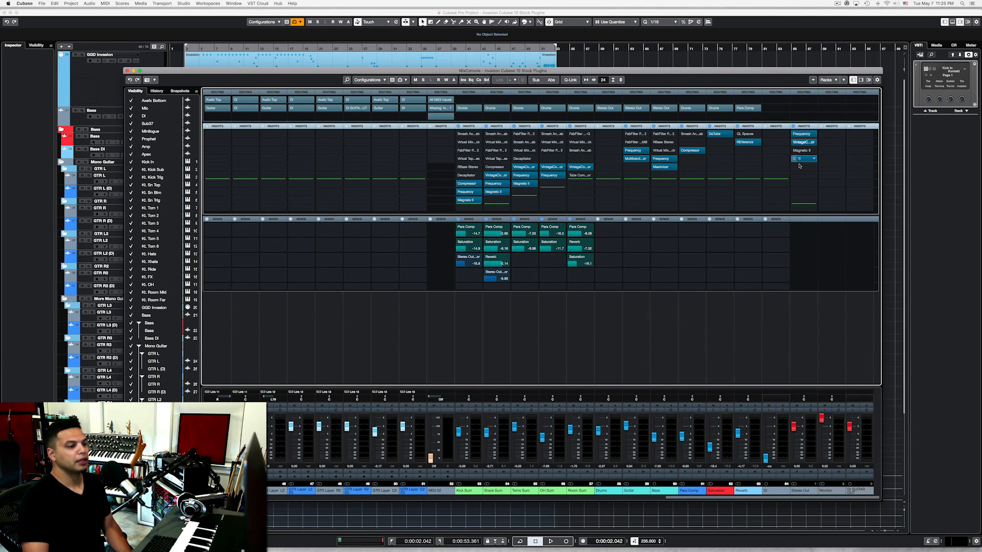
With the Limiter and VintageCompressor both open, audition the mix with the compressor active and bypassed, then re-enable and close the compressor.
left_click(799, 161)
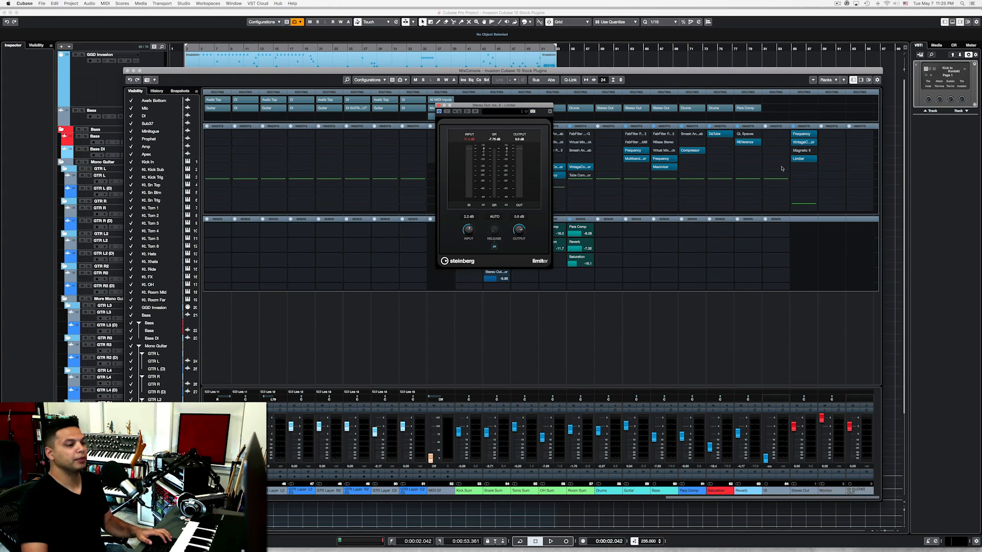
left_click(801, 142)
key("space")
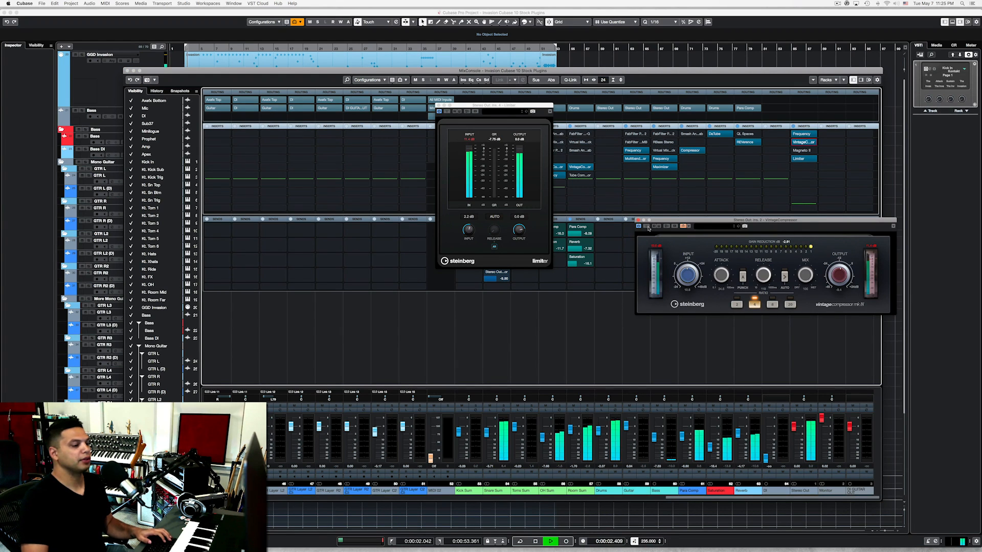
left_click(646, 226)
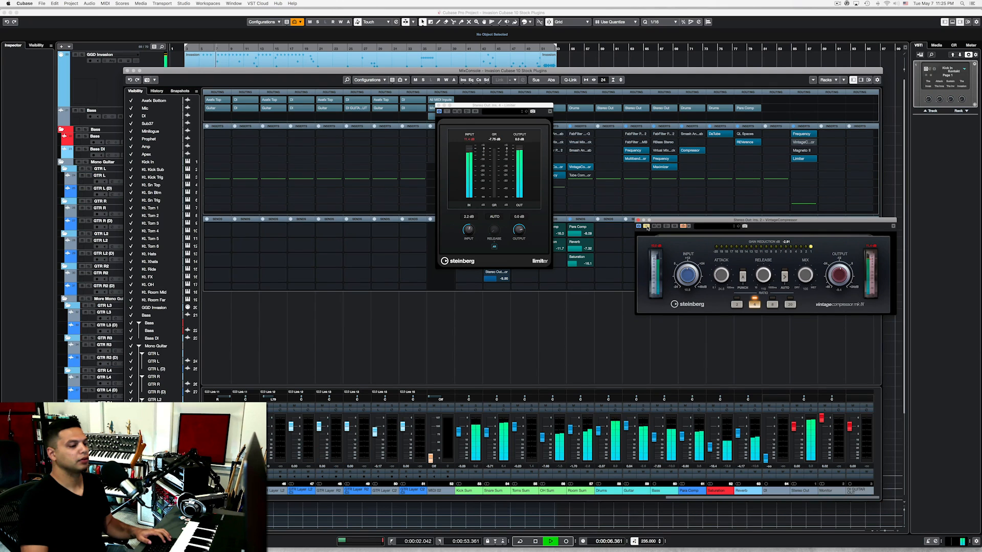
key("space")
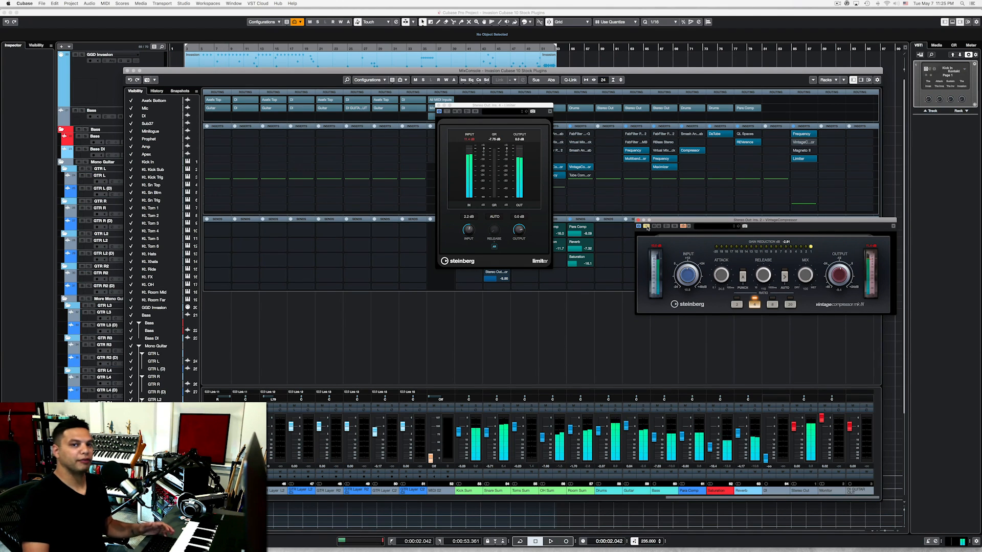
left_click(646, 226)
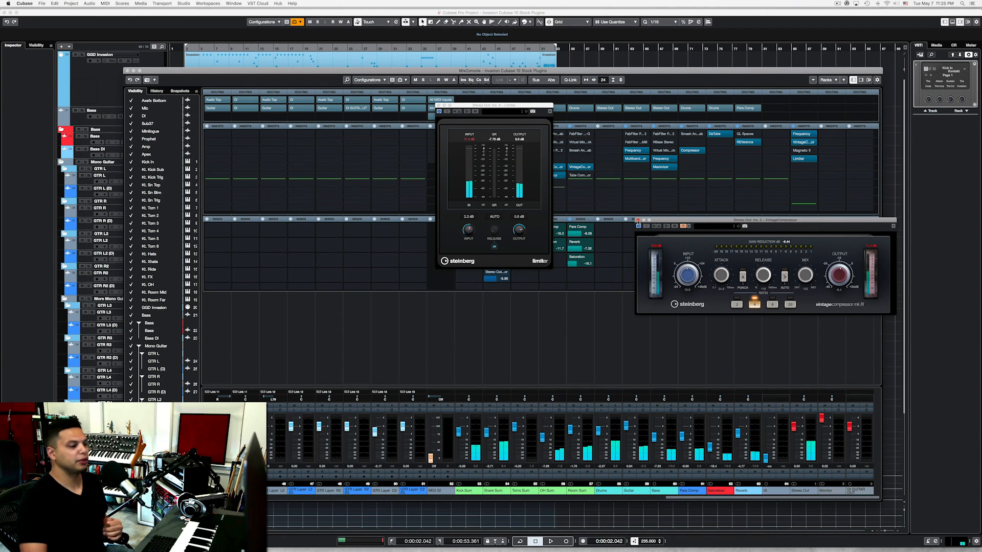
left_click(638, 220)
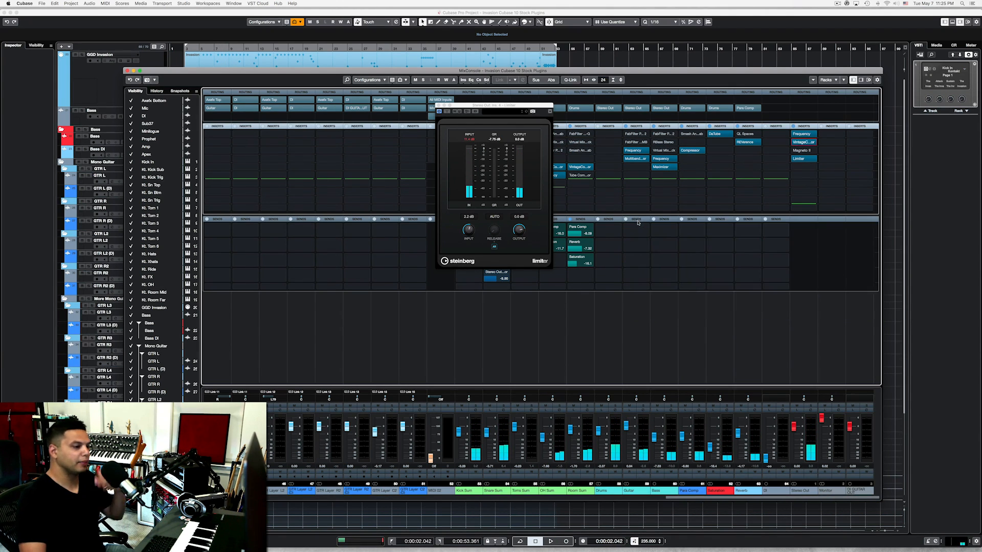
Bypass the Limiter insert on the Stereo Out channel and play the mix without it.
left_click(796, 160)
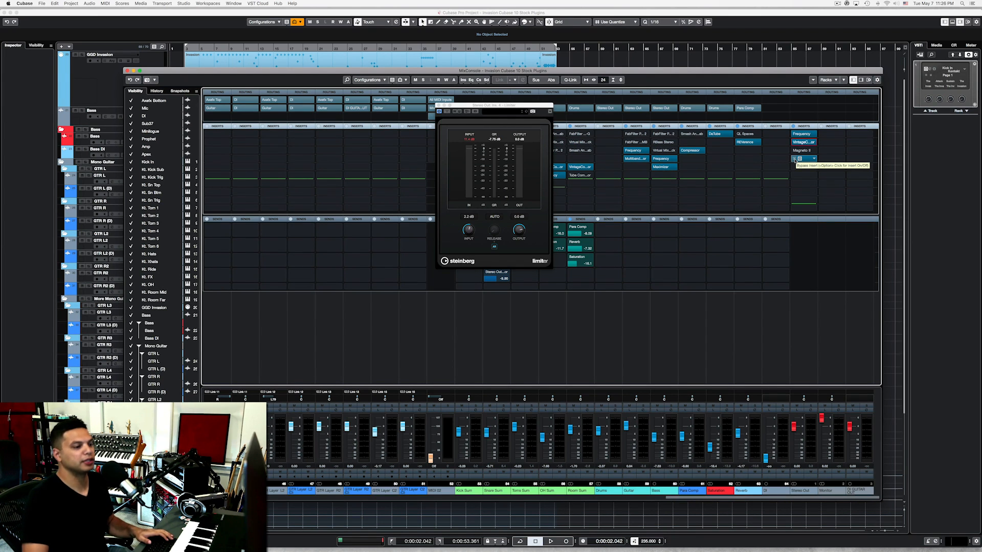
left_click(795, 159)
key("space")
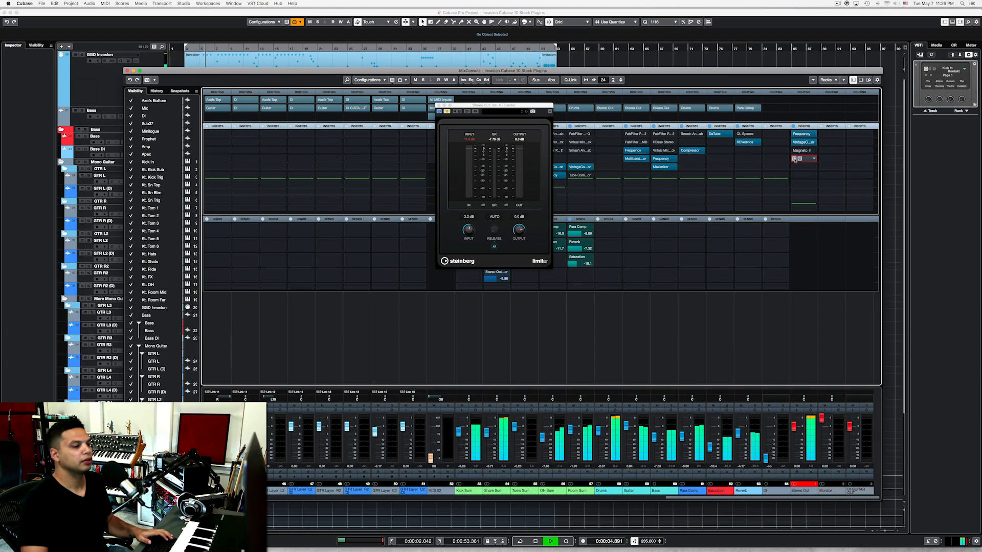
key("space")
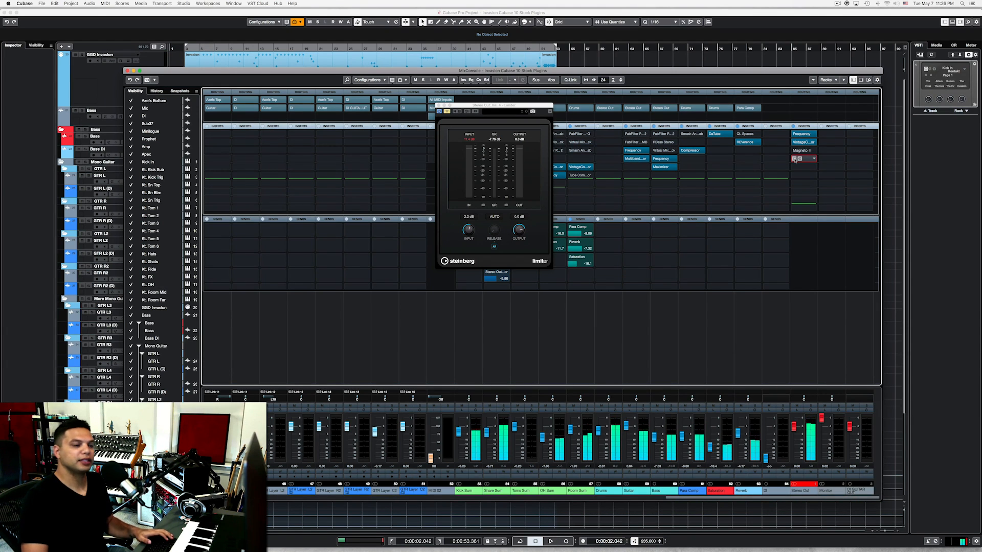
Re-enable the Limiter on the Stereo Out channel, play the mix through it, and close the Limiter window.
left_click(795, 159)
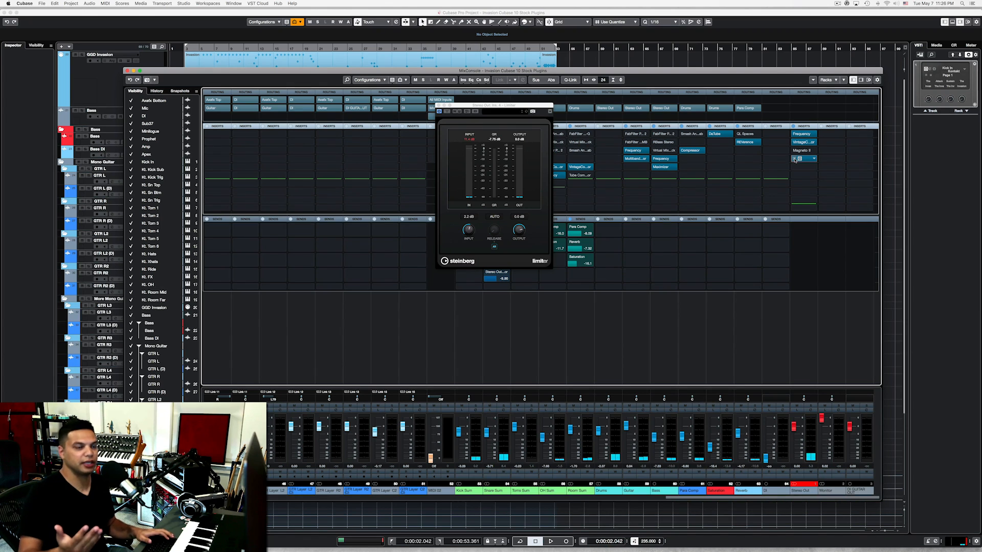
key("space")
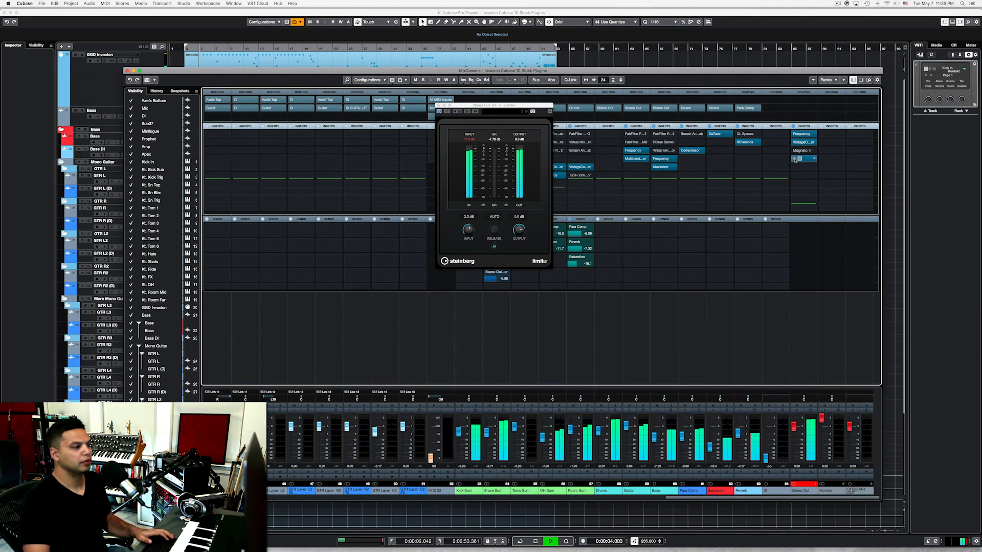
key("space")
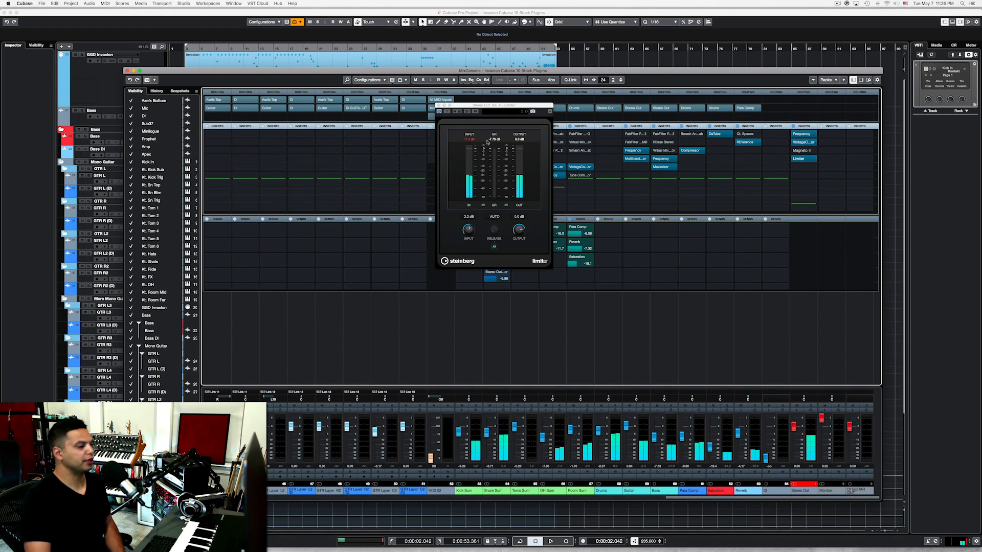
left_click(438, 105)
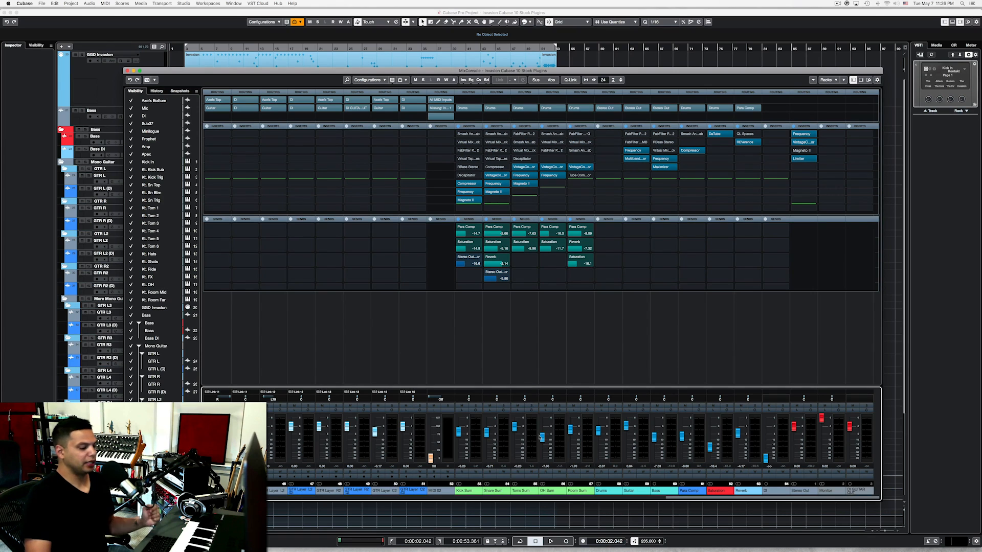
Toggle Listen on the Kick Sum channel and play the mix in short passes to audition the kick.
left_click(462, 410)
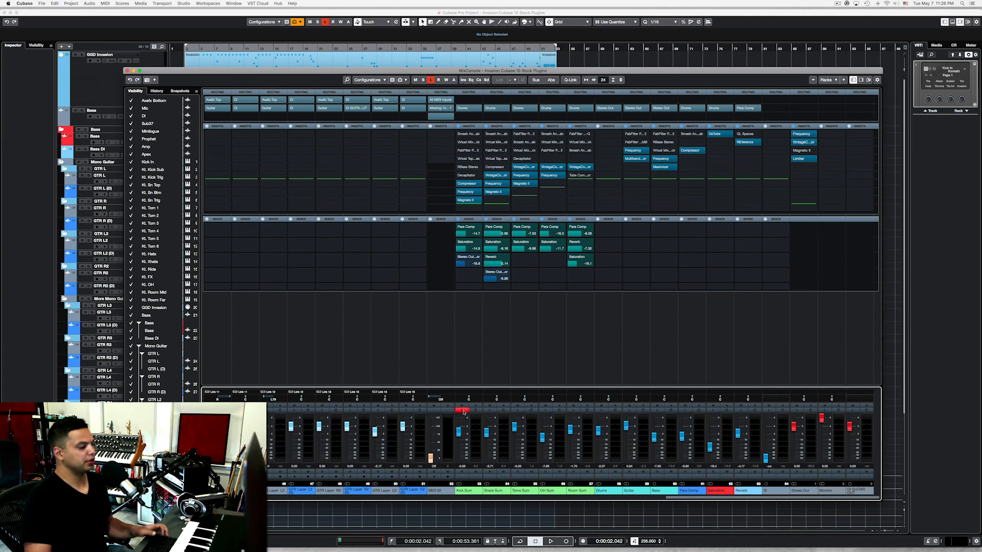
left_click(462, 411)
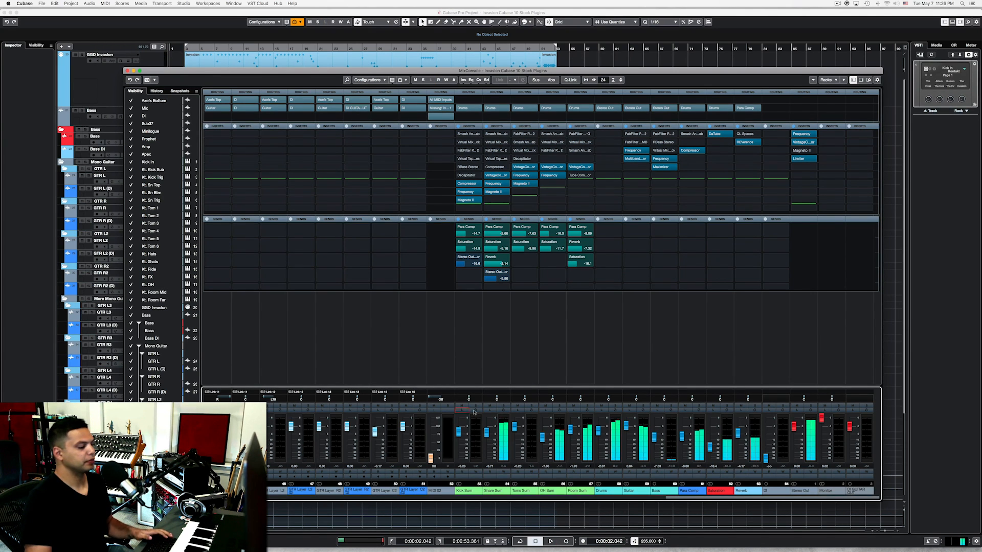
key("space")
left_click(476, 407)
key("space")
key("space")
left_click(476, 406)
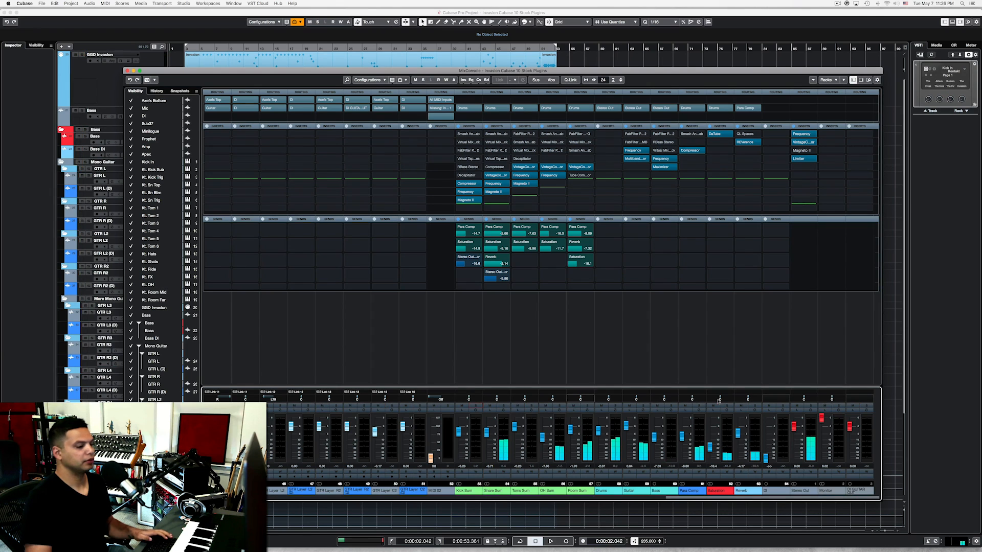
key("space")
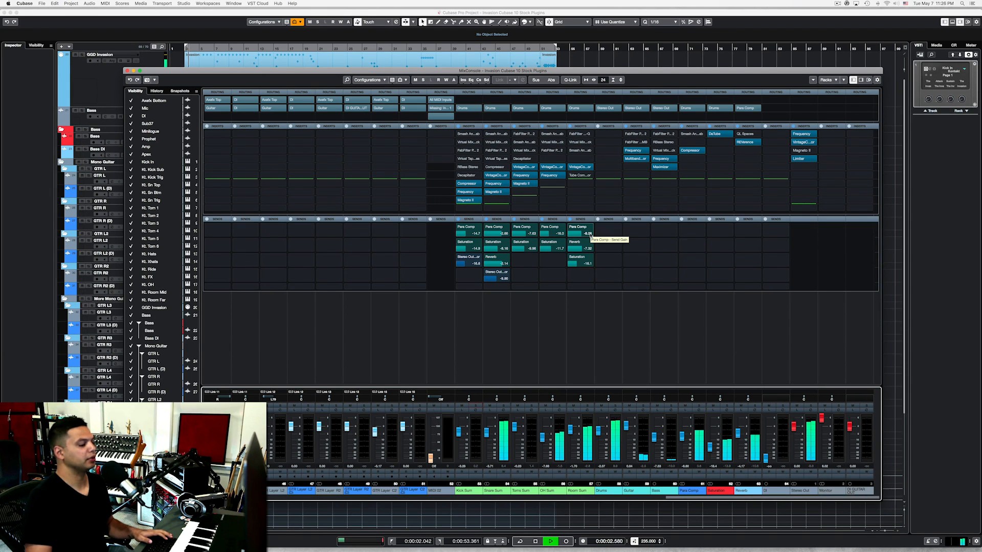
key("space")
Hide and reopen the MixConsole, play the mix with Kick Sum in Listen mode, and switch Listen off.
key("F3")
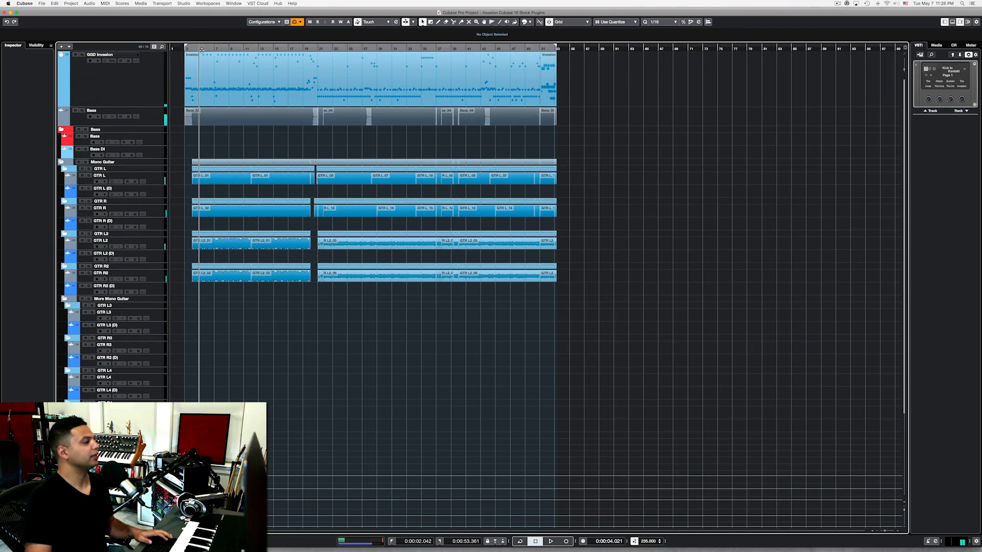
key("F3")
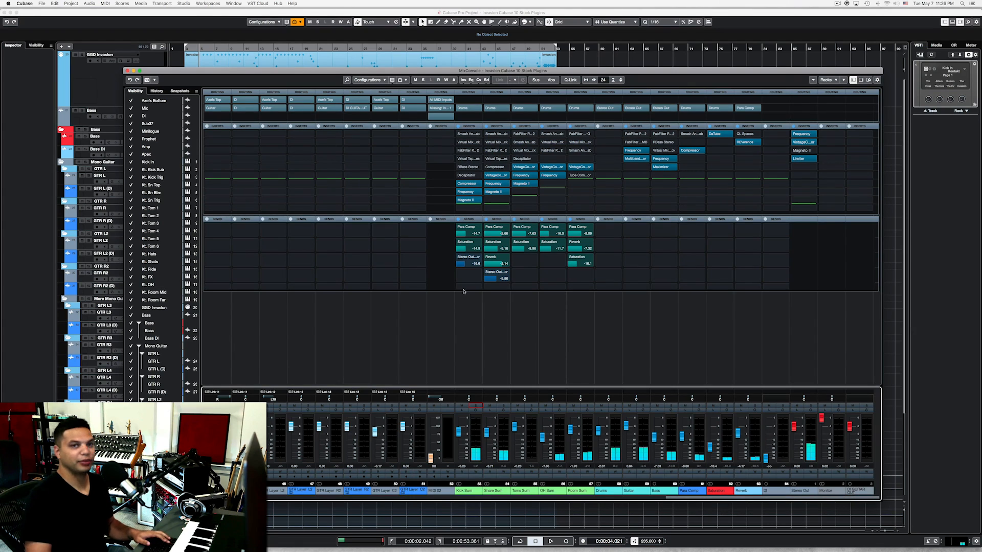
left_click(461, 410)
key("space")
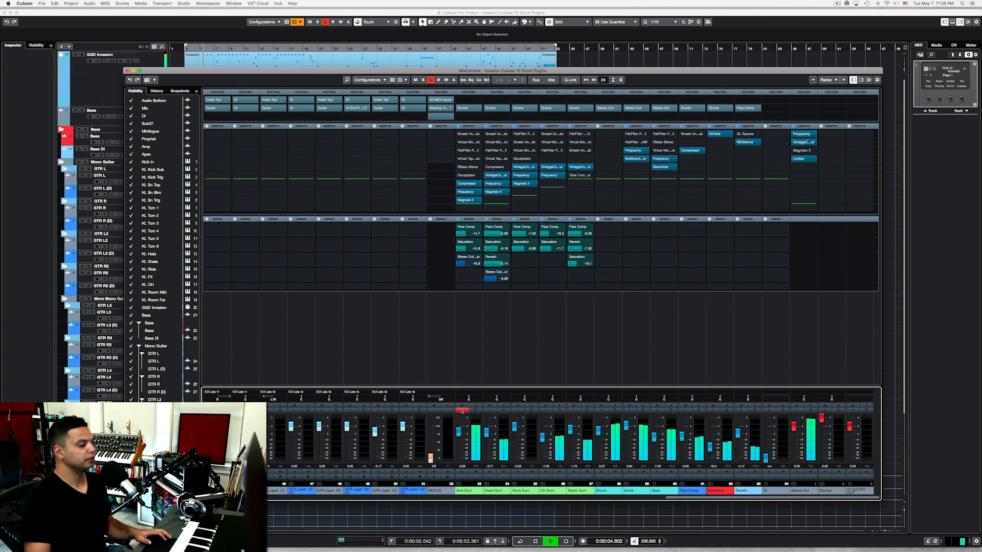
key("space")
left_click(461, 410)
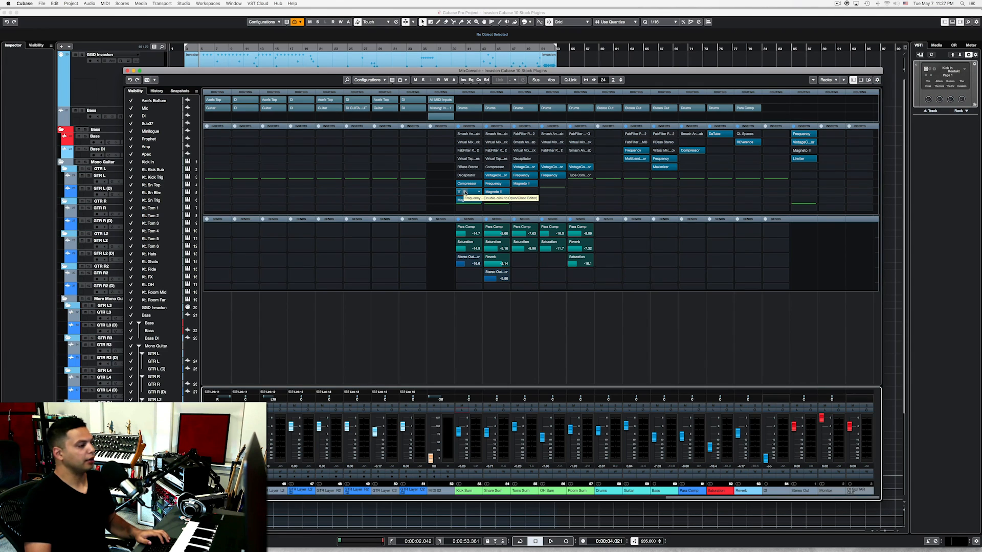
Open the Frequency EQ and Magneto II inserts on Kick Sum to examine their settings, closing each one.
double_click(464, 193)
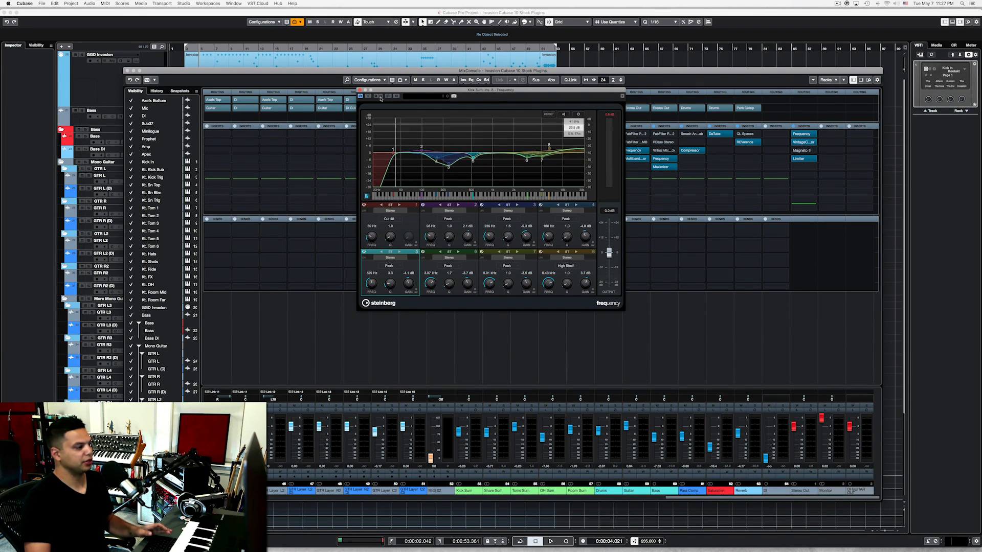
left_click(359, 90)
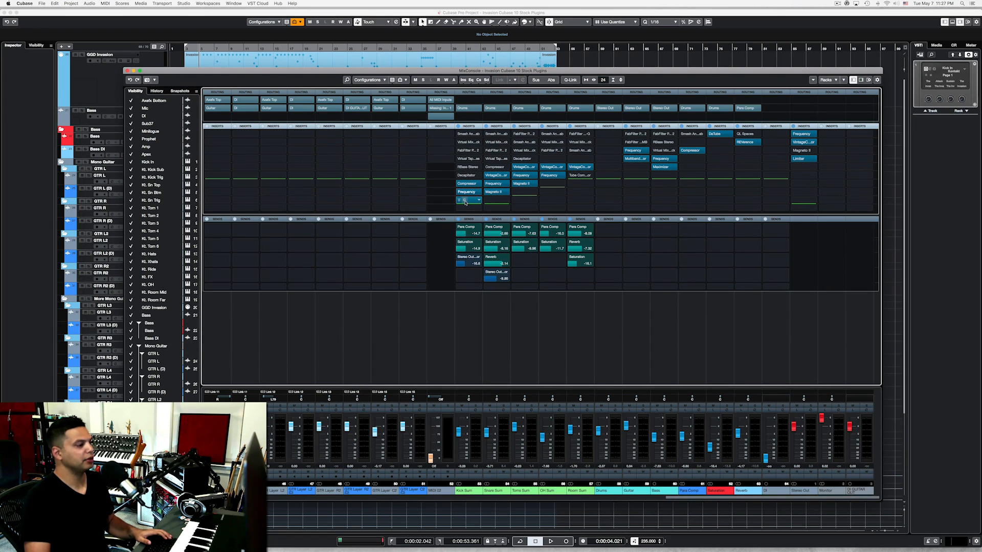
left_click(464, 200)
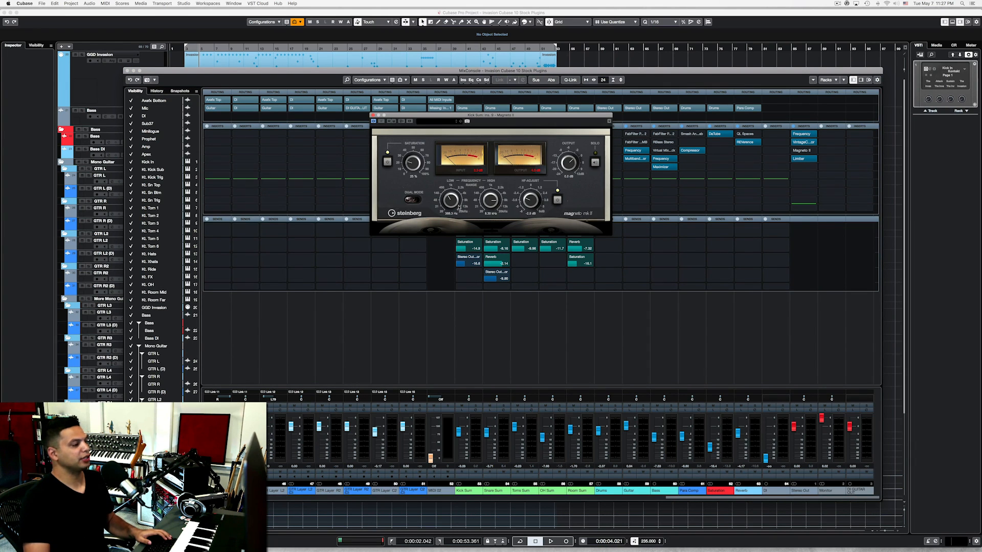
left_click(373, 116)
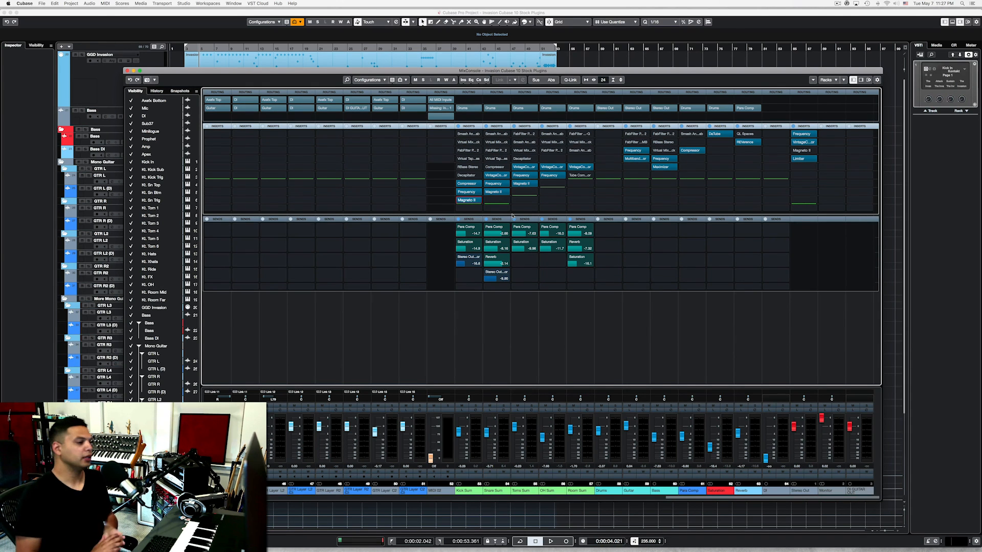
Put Kick Sum in Listen mode, audition its Compressor insert bypassed and active during playback, and close the compressor.
left_click(460, 412)
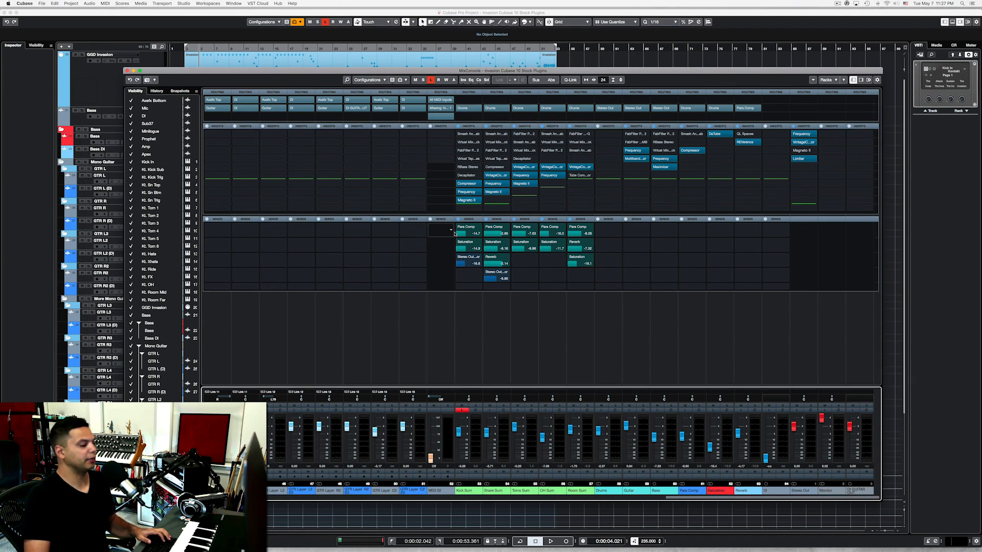
key("space")
left_click(464, 184)
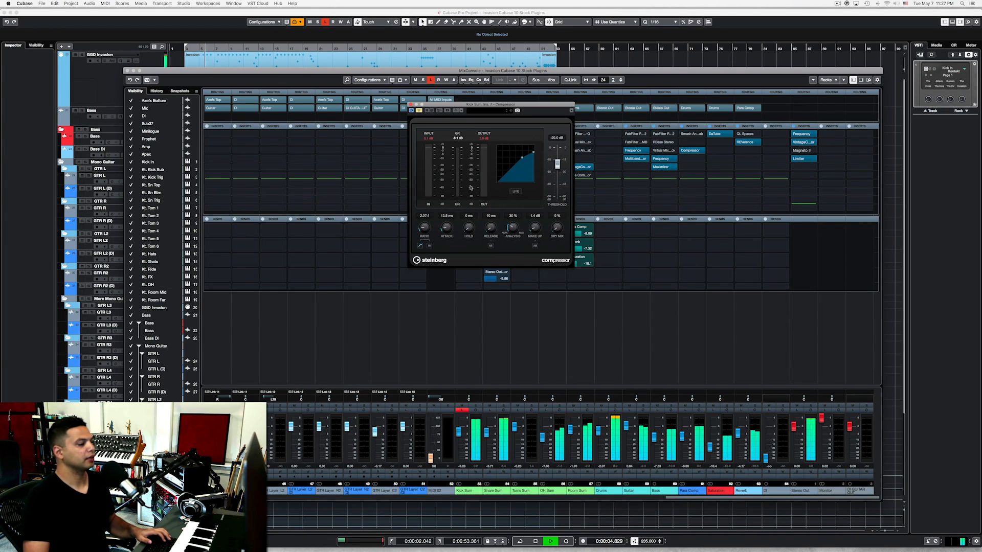
left_click(420, 111)
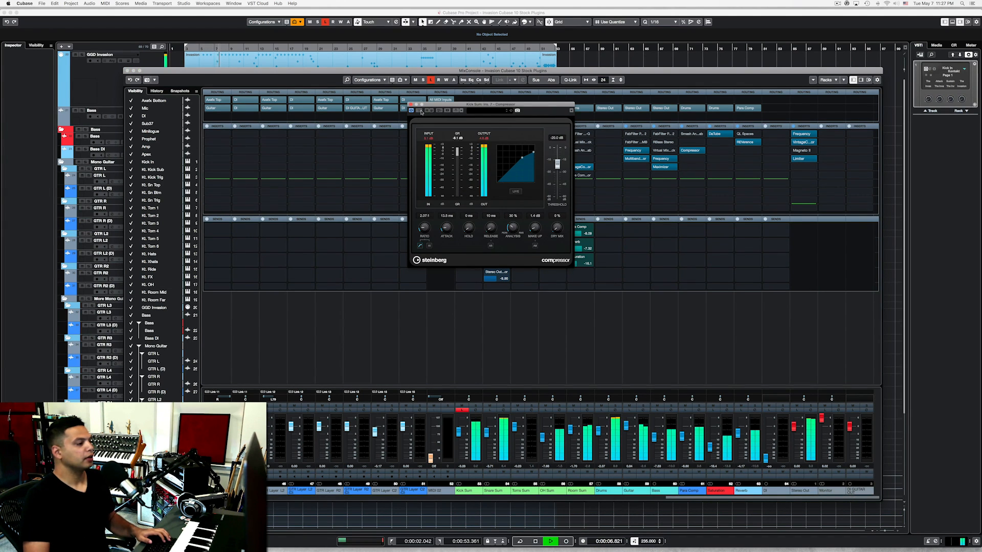
key("space")
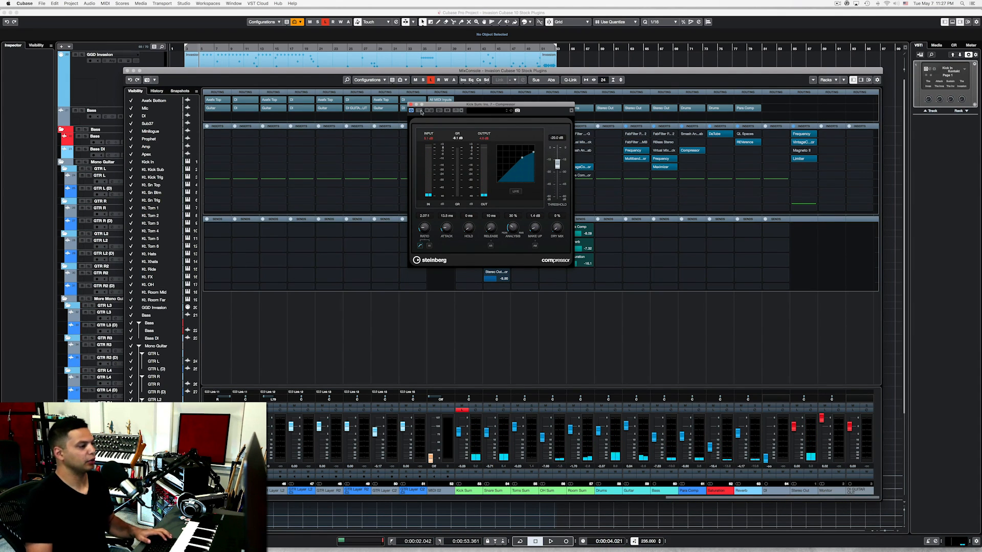
key("space")
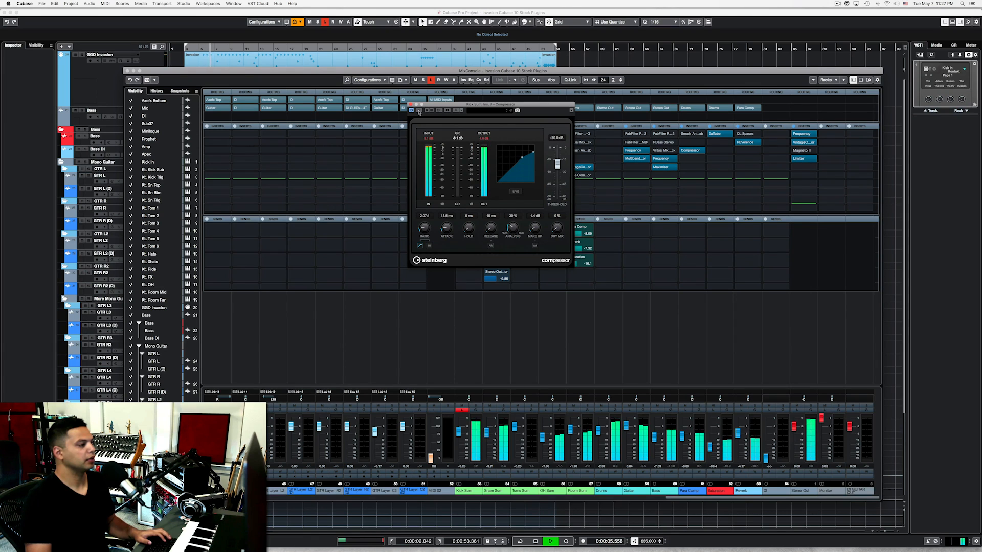
key("space")
left_click(411, 104)
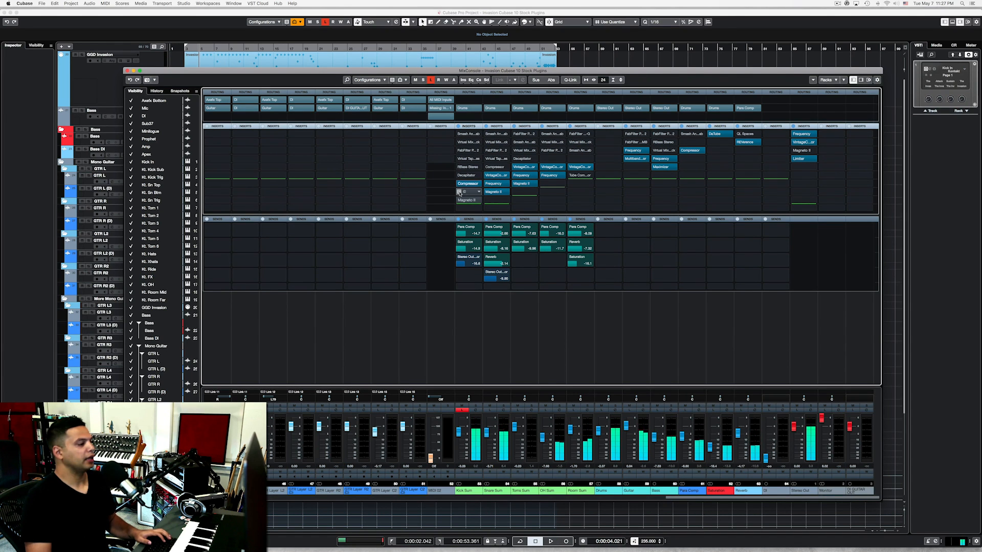
Play the kick with the Kick Sum Frequency EQ bypassed and active to compare, and close the EQ window.
left_click(458, 193)
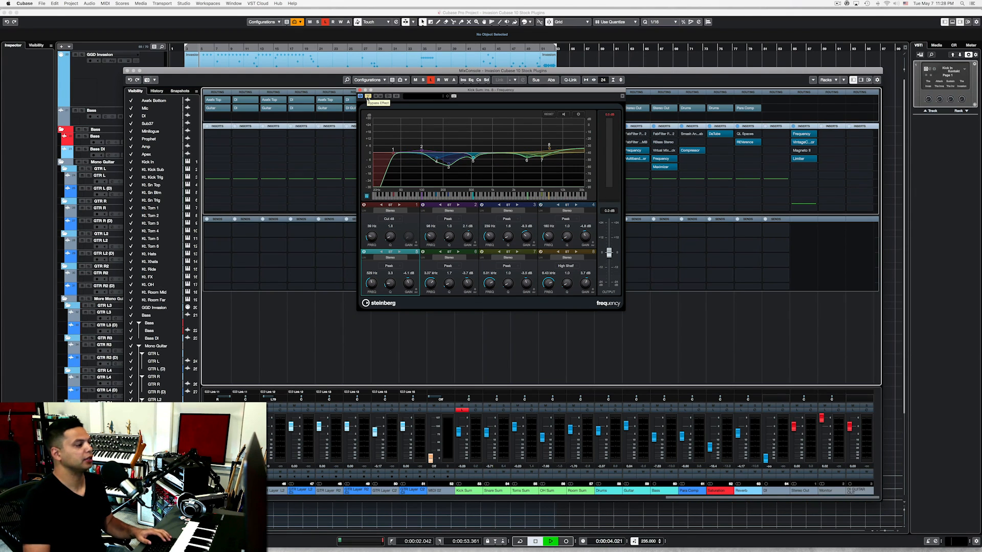
key("space")
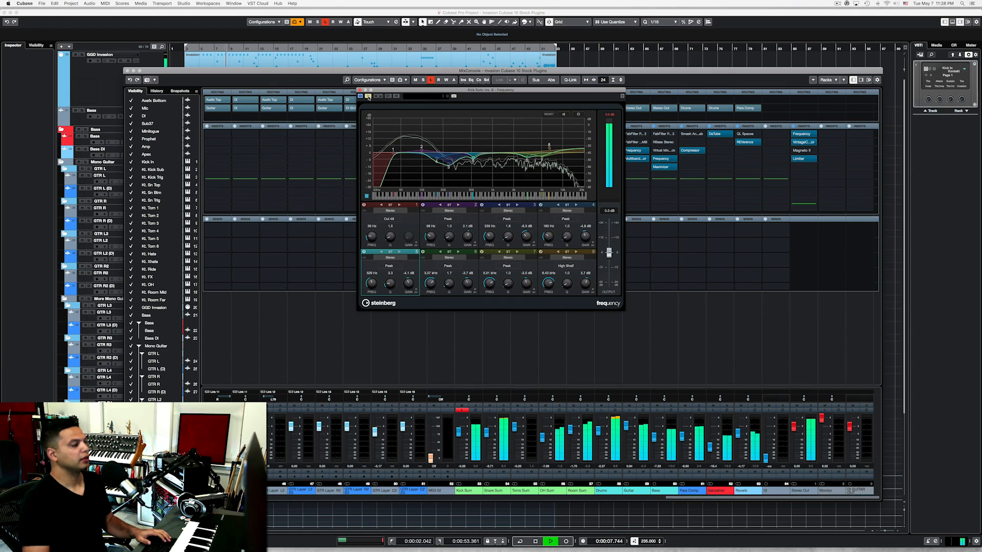
key("space")
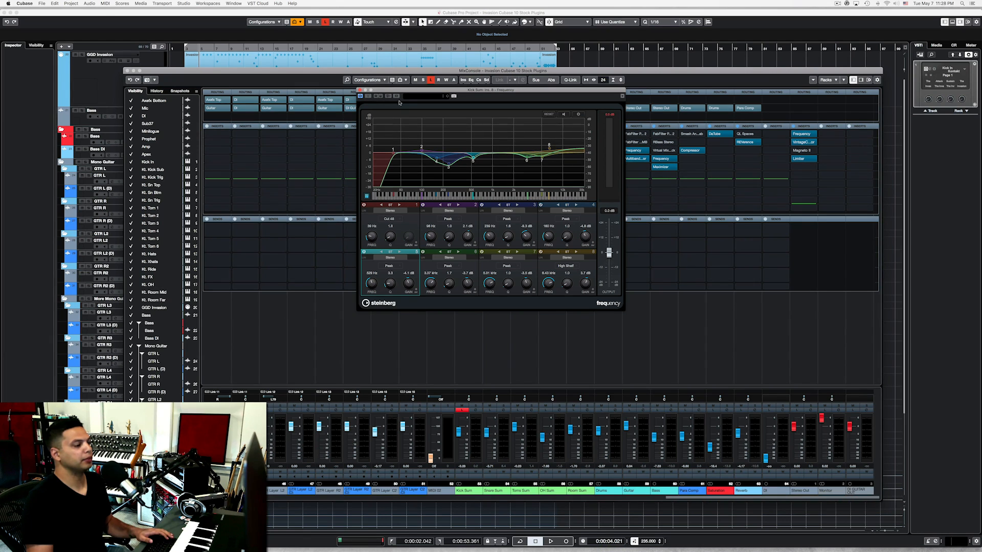
left_click(368, 96)
key("space")
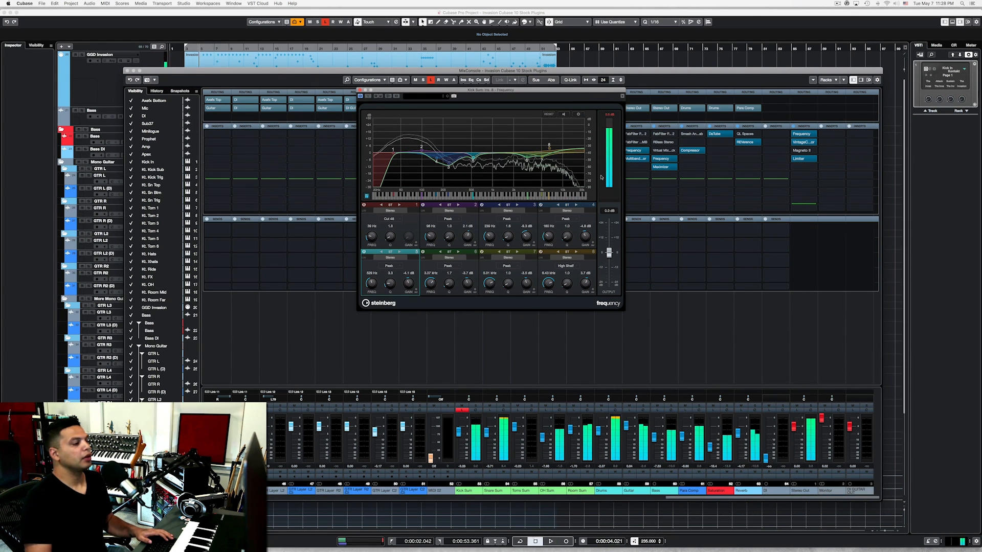
mouse_move(550, 148)
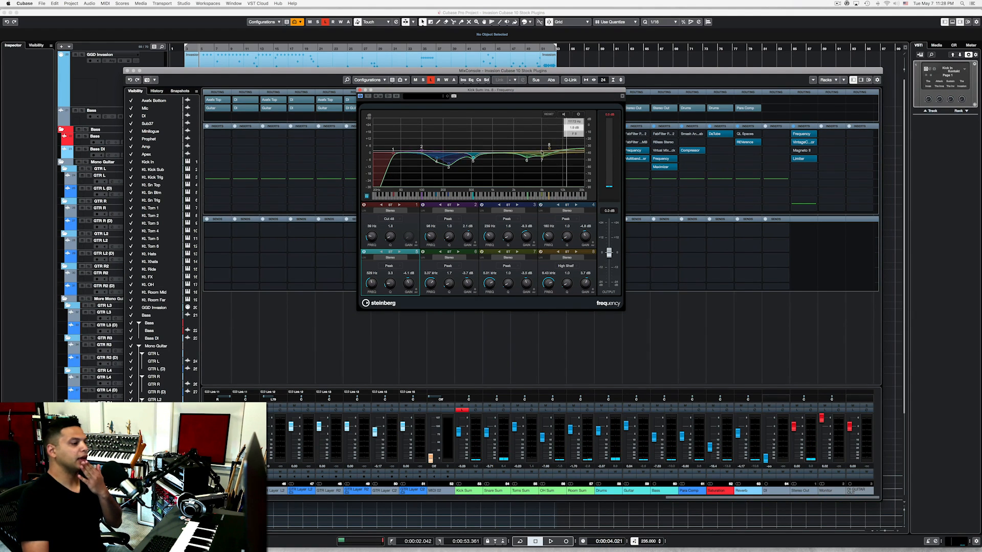
left_click(359, 90)
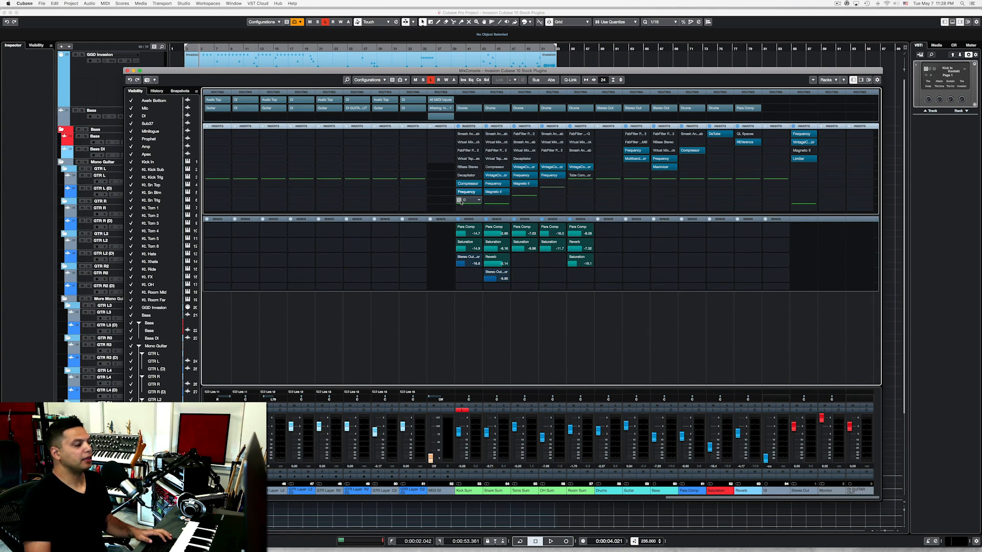
Open the Kick Sum Magneto II, audition its saturation during playback, and close it with the insert active.
double_click(463, 201)
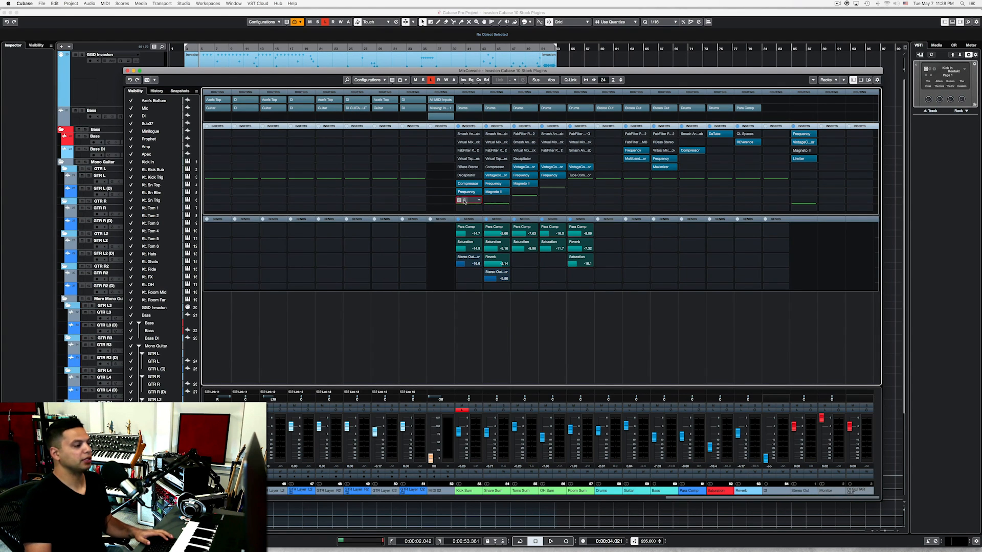
key("space")
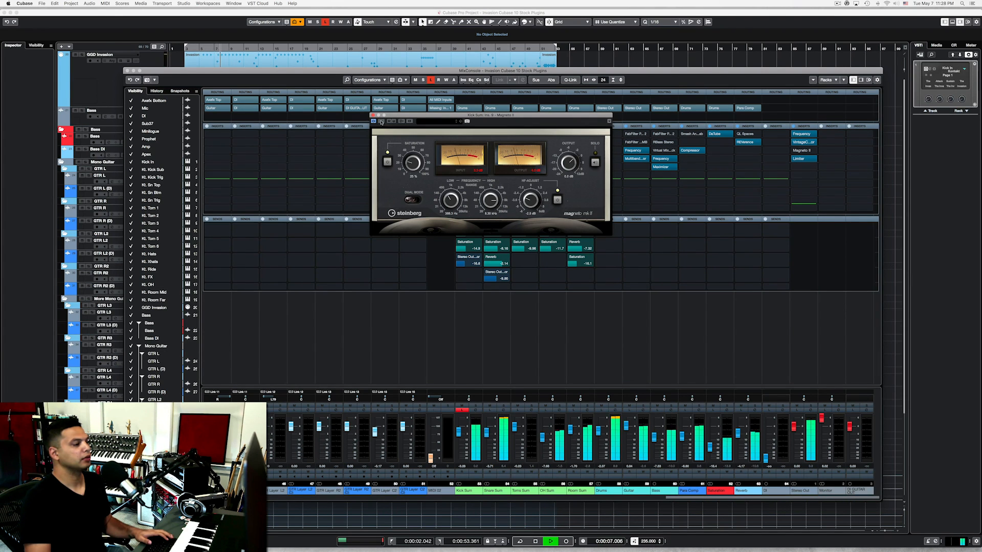
key("space")
left_click(373, 115)
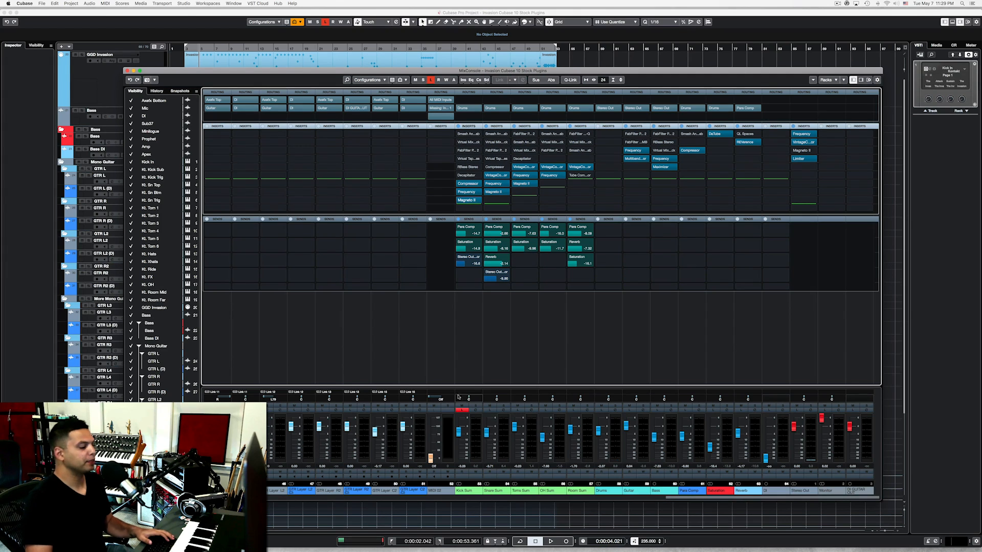
Switch Listen mode from Kick Sum to Snare Sum and play the snare briefly.
left_click(461, 411)
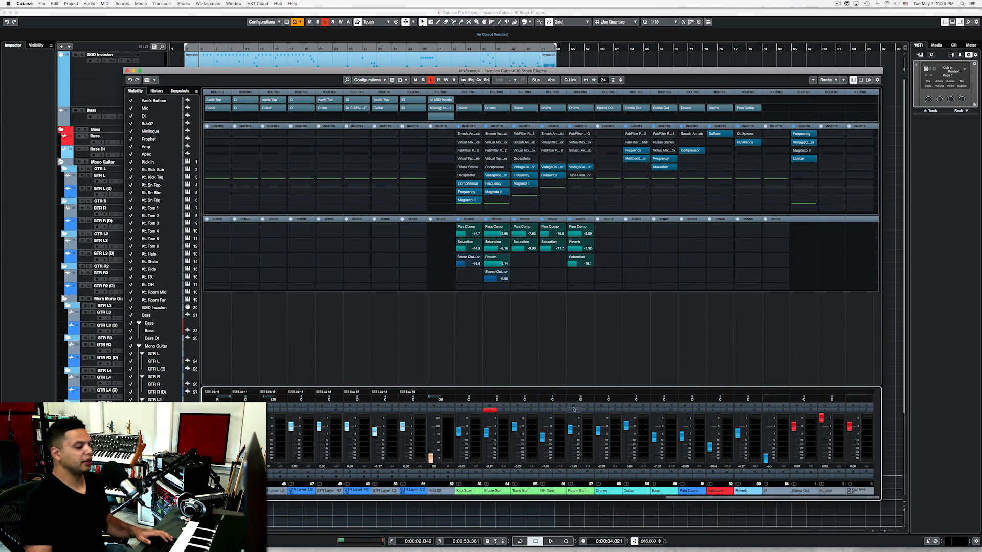
key("space")
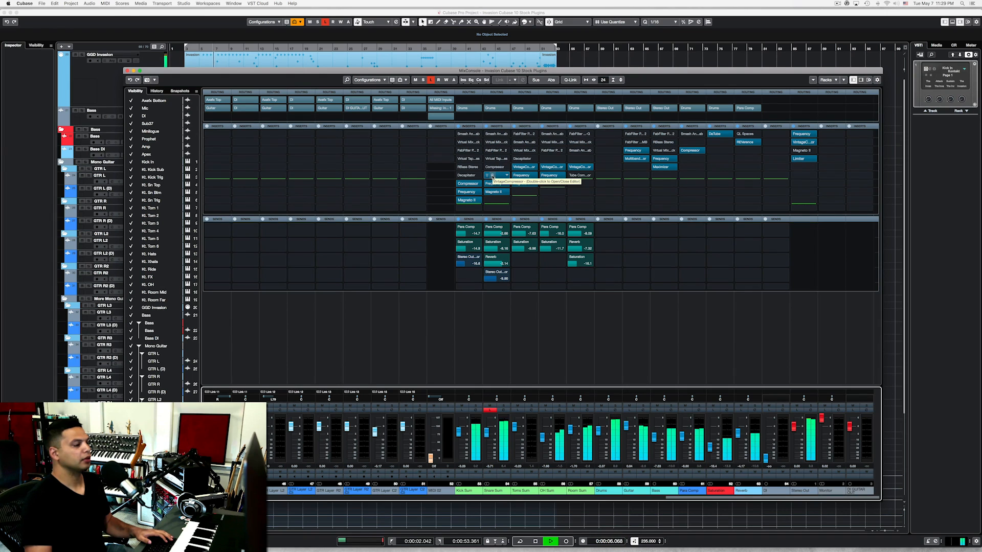
key("space")
Open the Snare Sum VintageCompressor, audition its compression during playback with its window moved clear of the inserts, and close it.
double_click(492, 176)
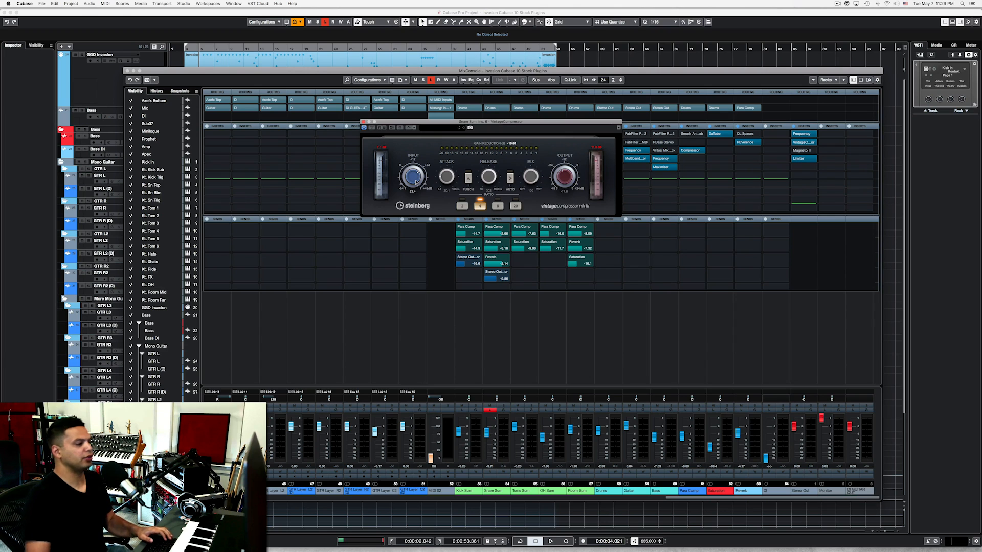
key("space")
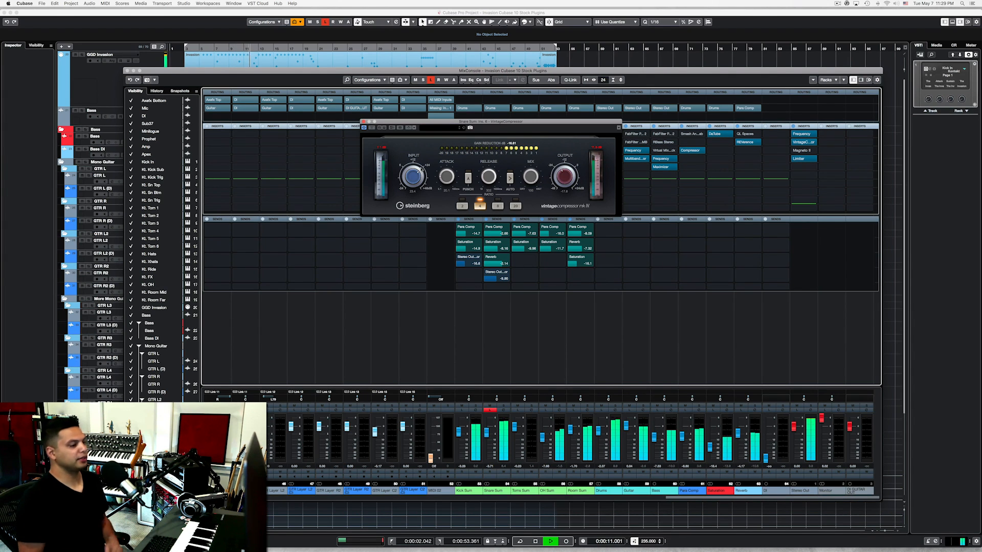
key("space")
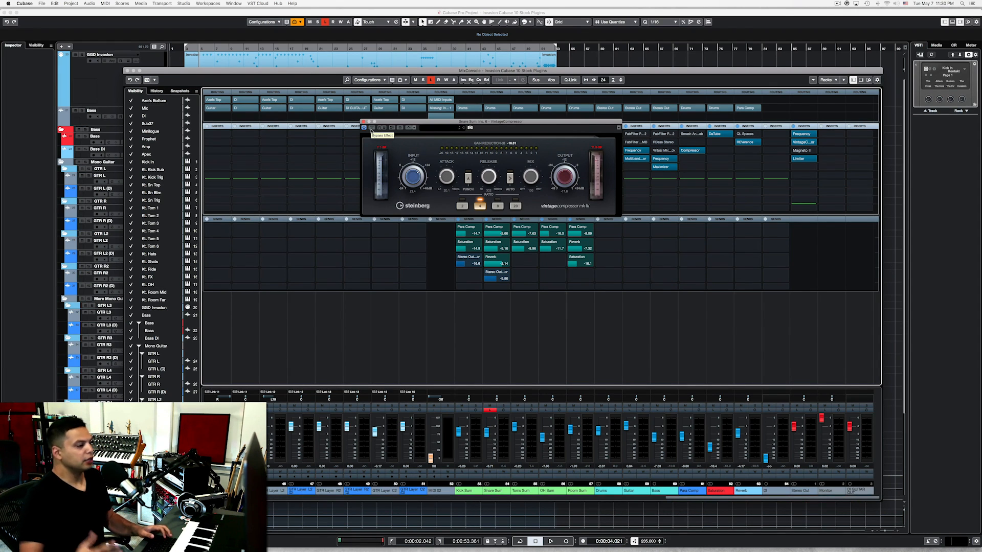
left_click_drag(399, 122, 730, 121)
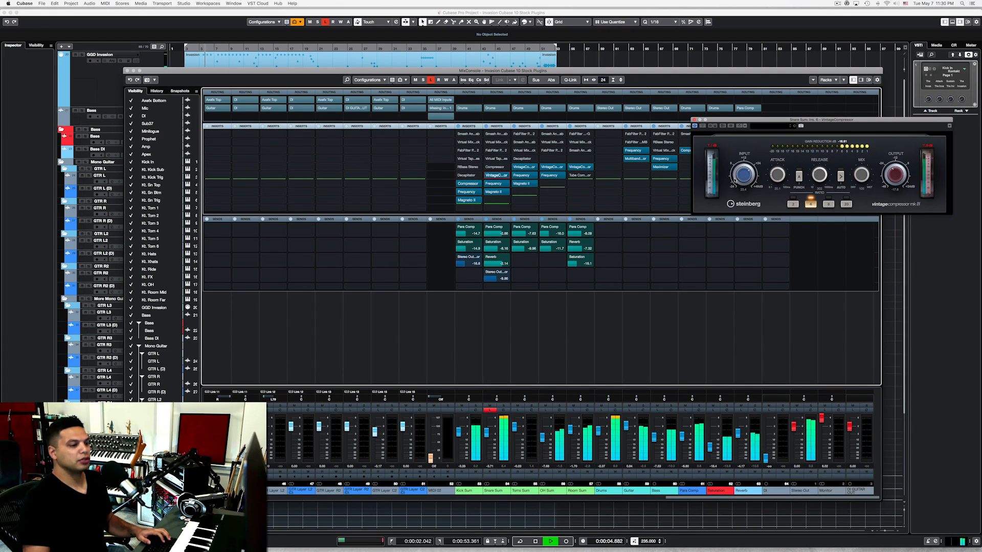
key("space")
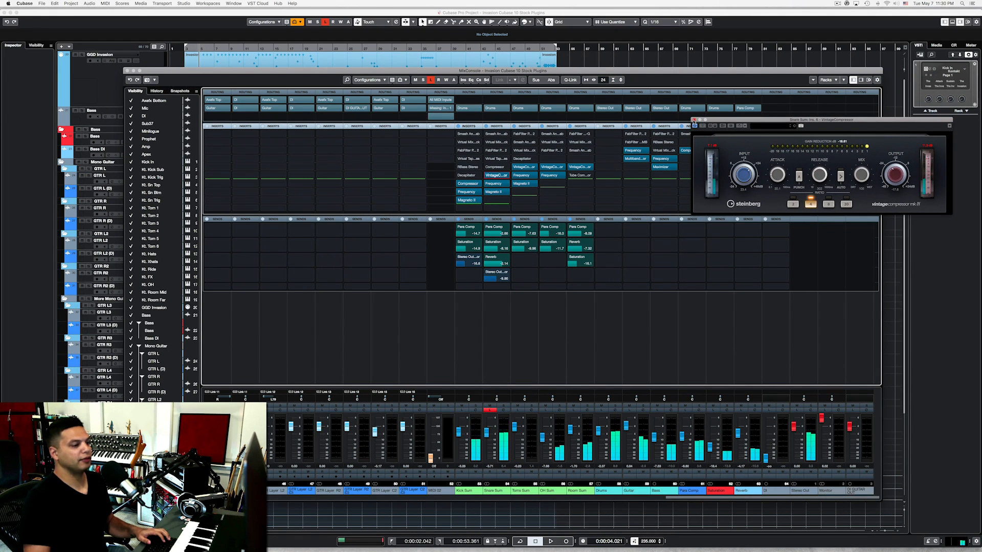
left_click(693, 124)
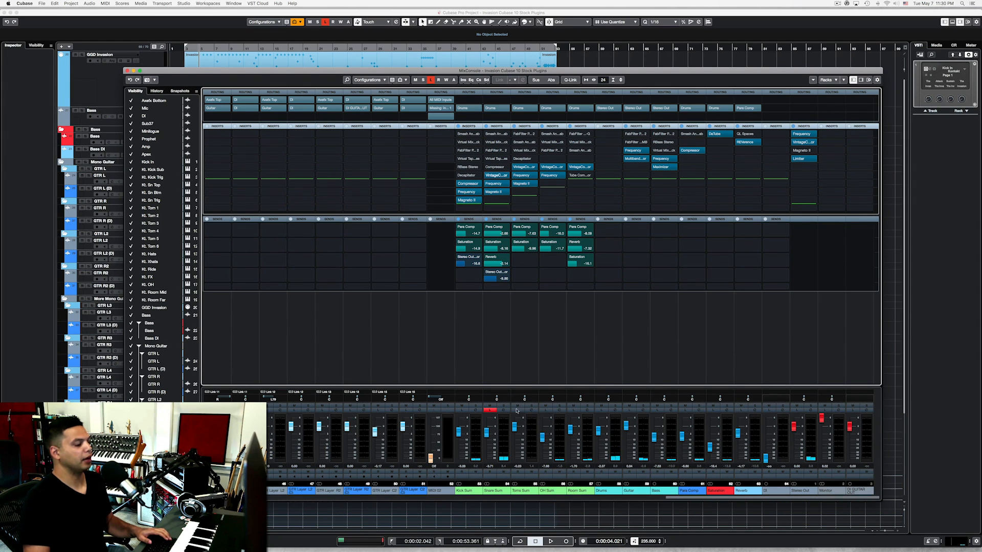
Open the Snare Sum Frequency EQ, play the snare with it bypassed and active to compare, and close it.
left_click(492, 183)
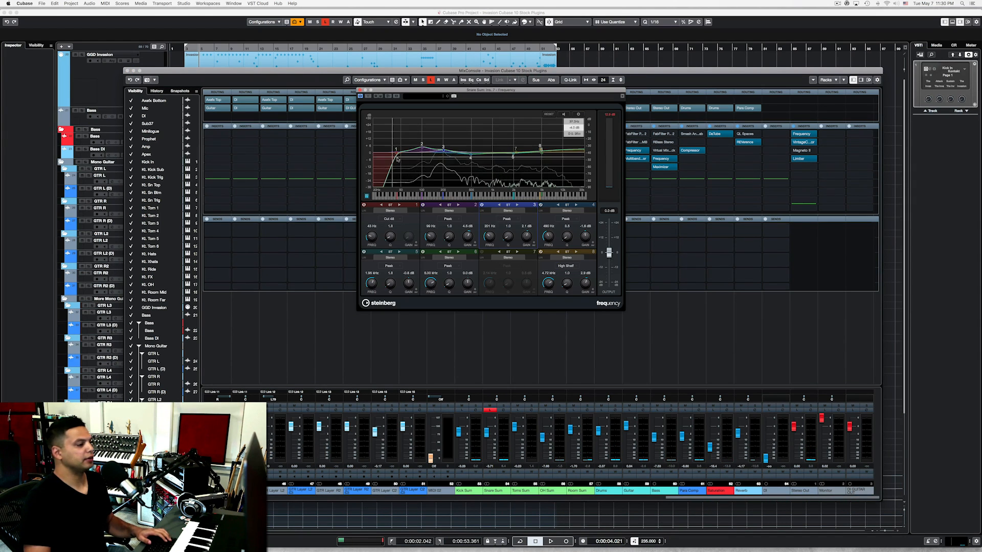
key("space")
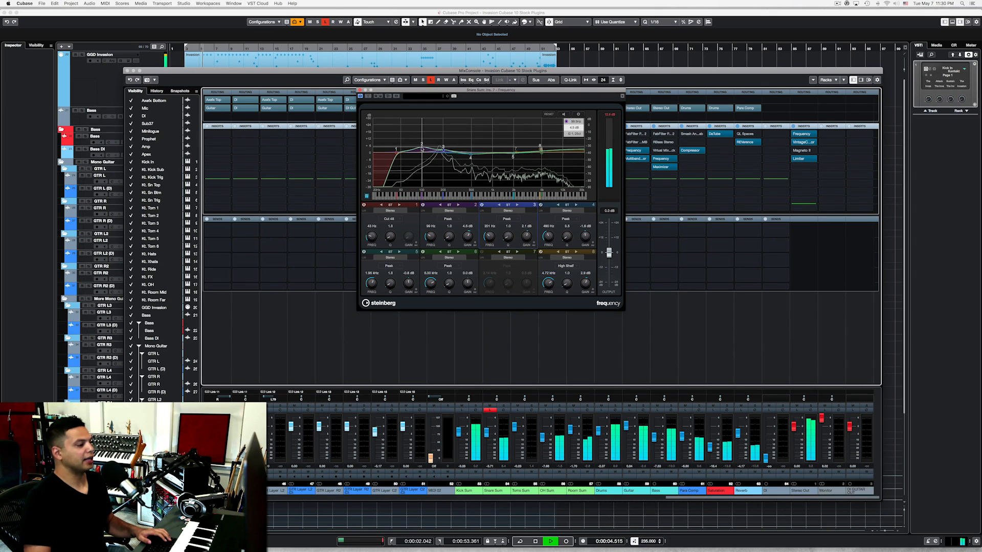
key("space")
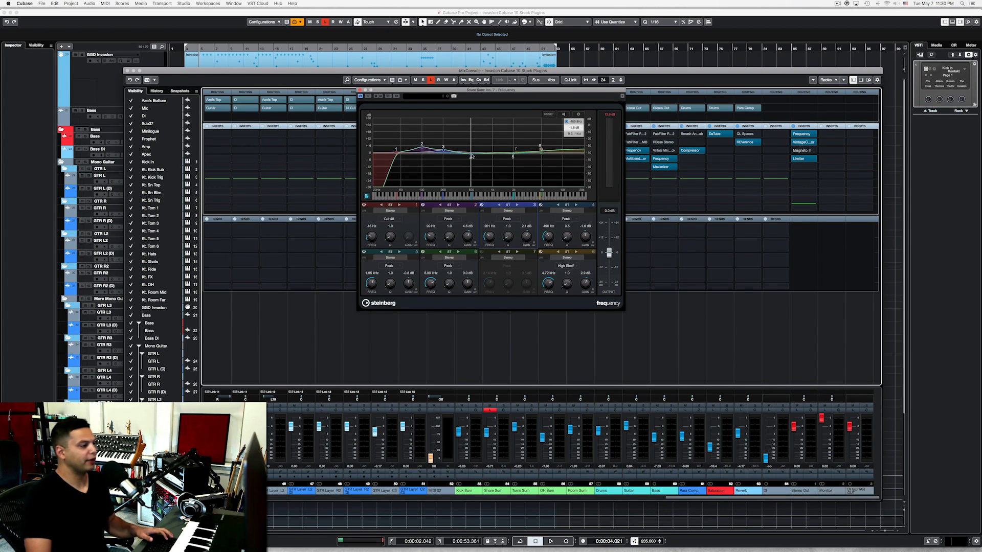
left_click(368, 97)
key("space")
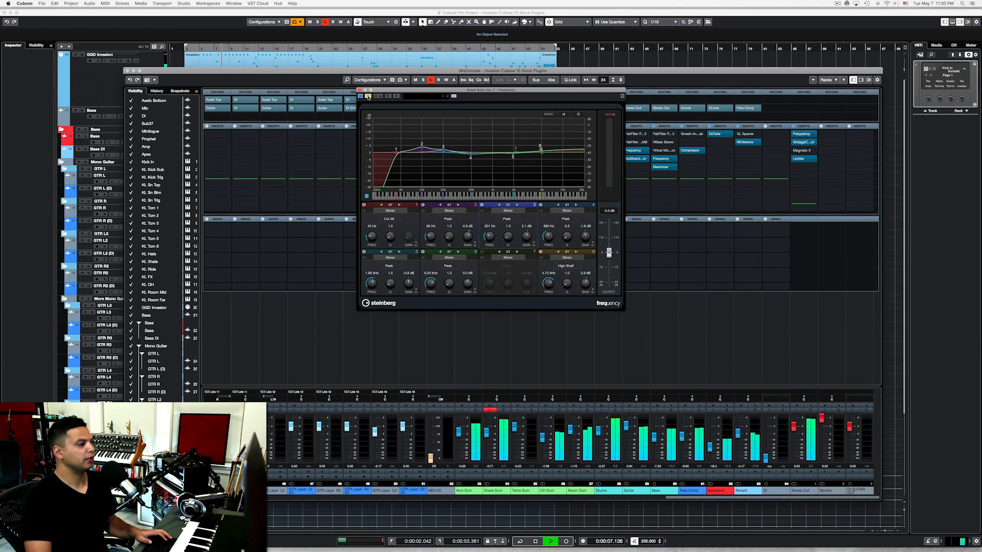
left_click(368, 96)
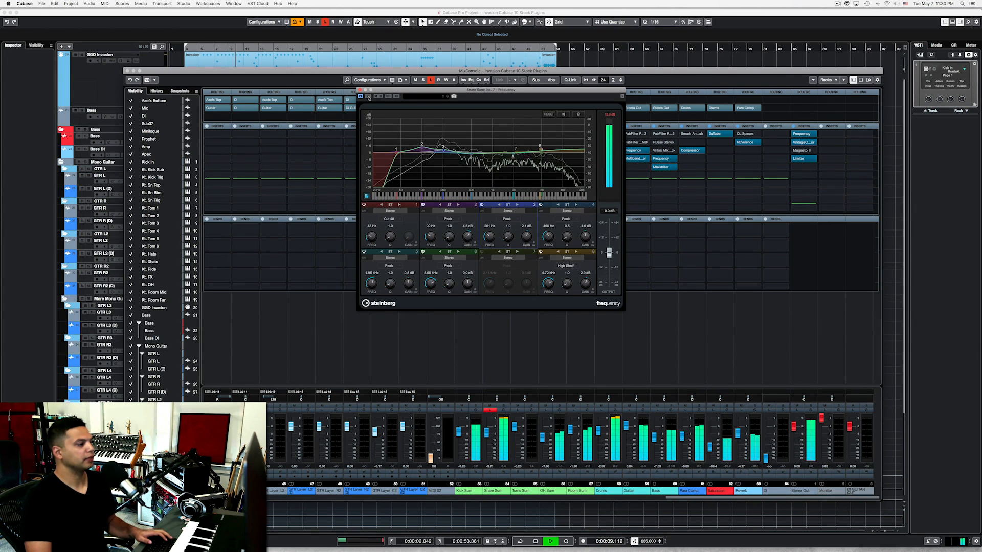
key("space")
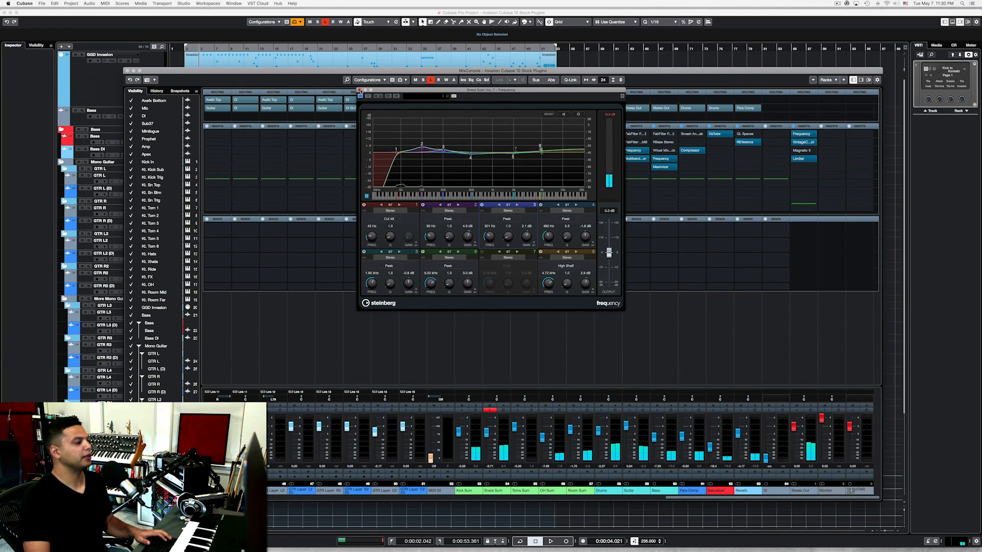
left_click(359, 91)
Open the Snare Sum Magneto II, audition its saturation during playback, and close it with the insert active.
left_click(496, 192)
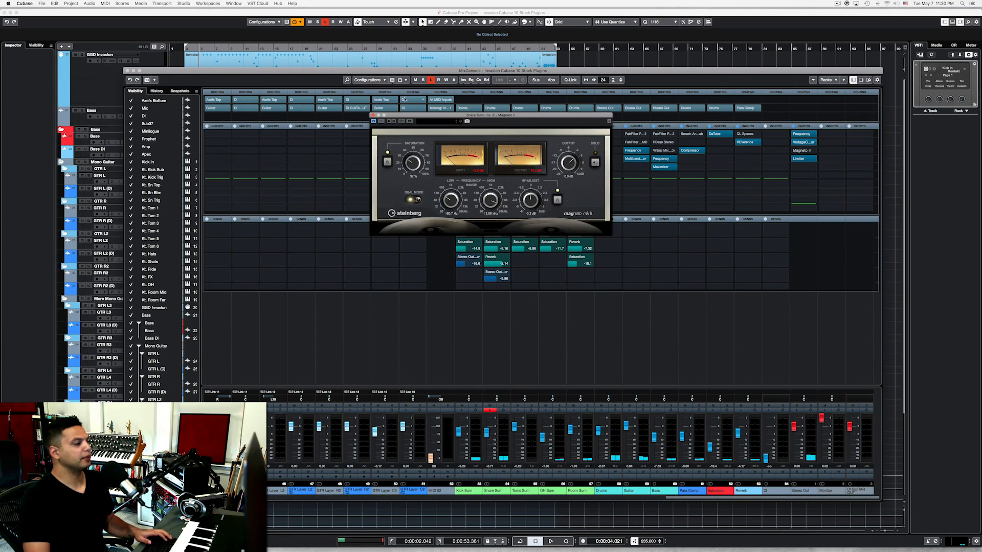
key("space")
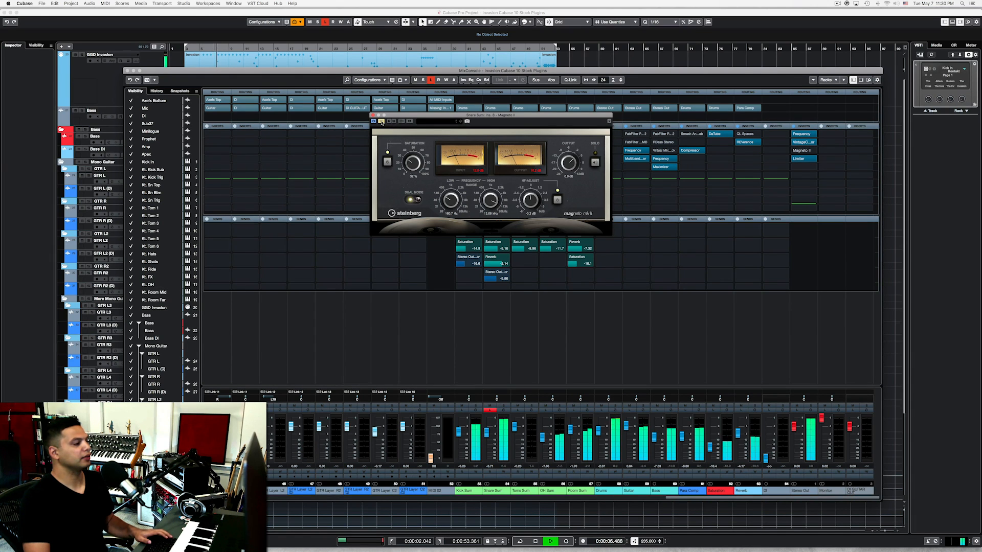
key("space")
left_click(372, 116)
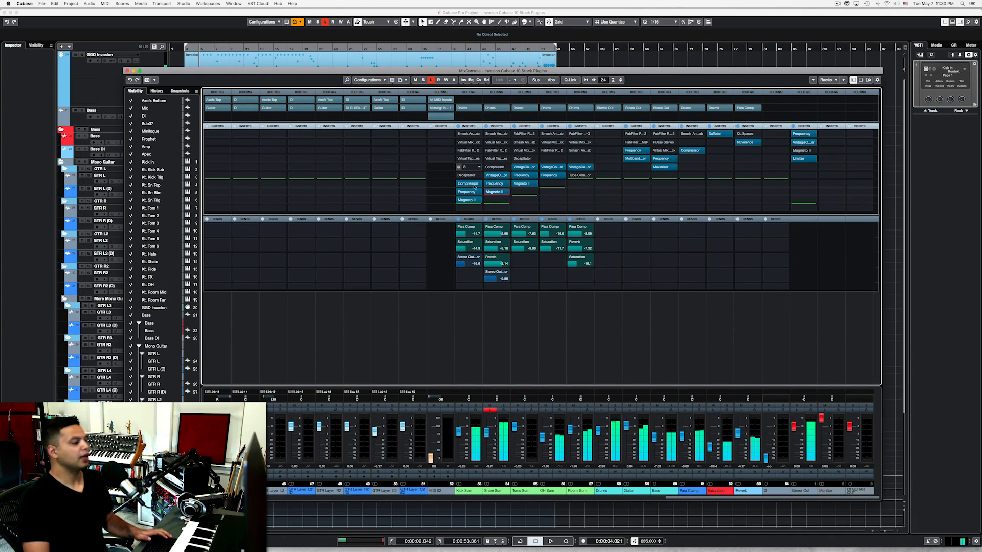
Turn off Listen on Snare Sum, solo Toms Sum, and play the project from just before the last Invasion drum event.
left_click(489, 410)
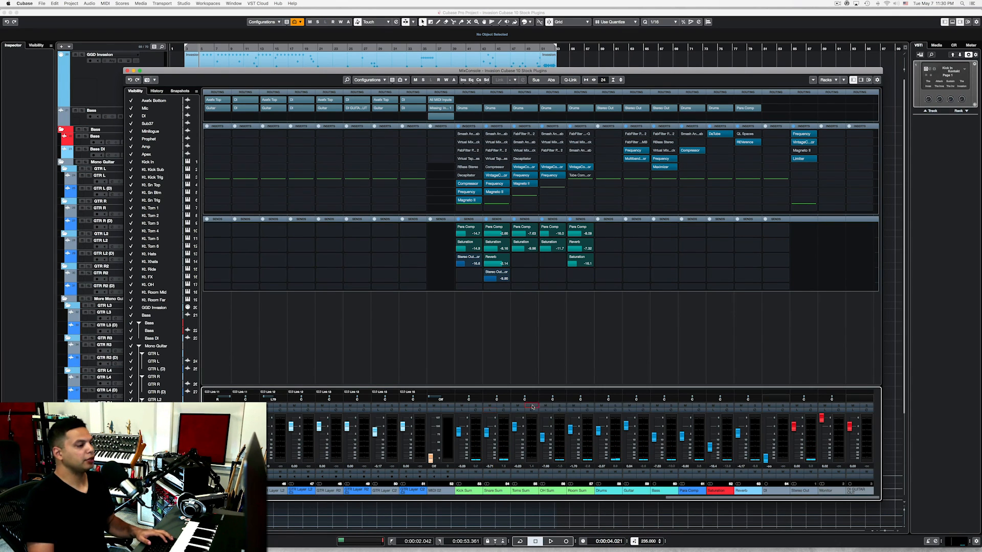
left_click(531, 406)
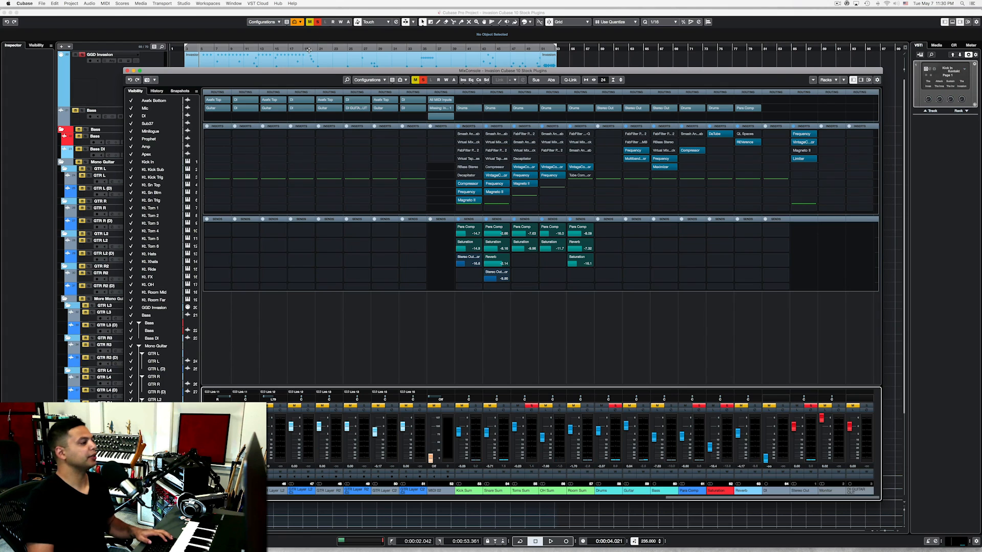
key("F3")
key("space")
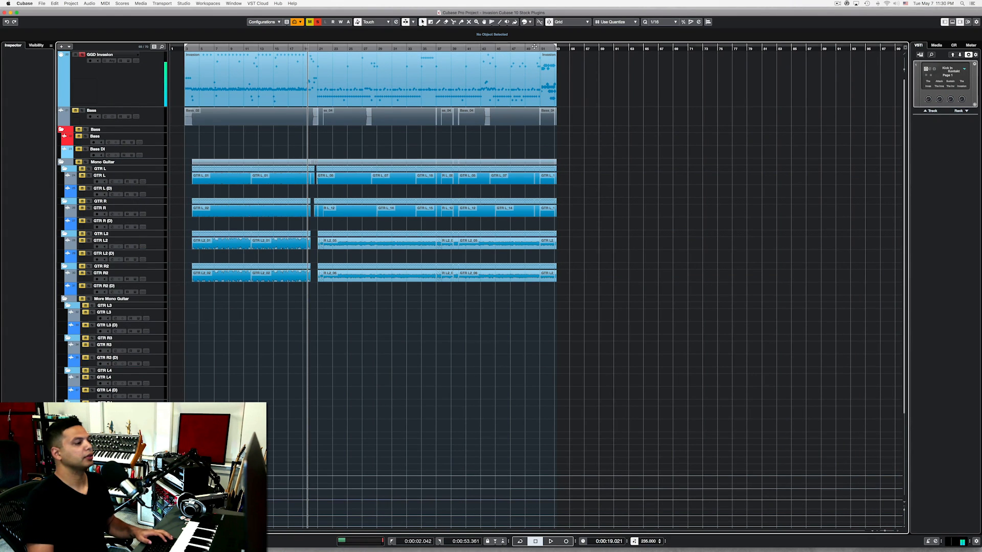
left_click(542, 48)
key("space")
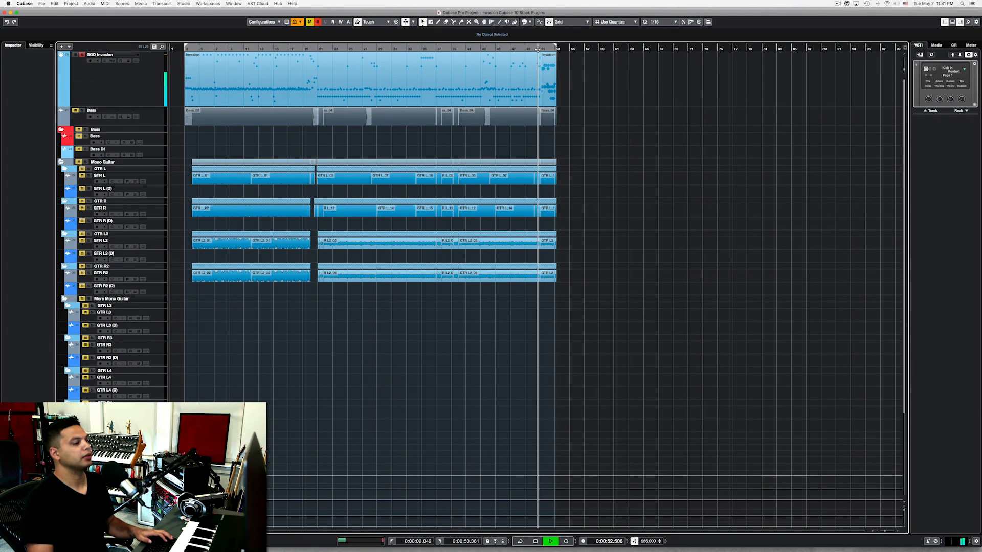
Set the locators to the last Invasion drum event, loop its playback, and bring back the MixConsole.
left_click(546, 65)
key("p")
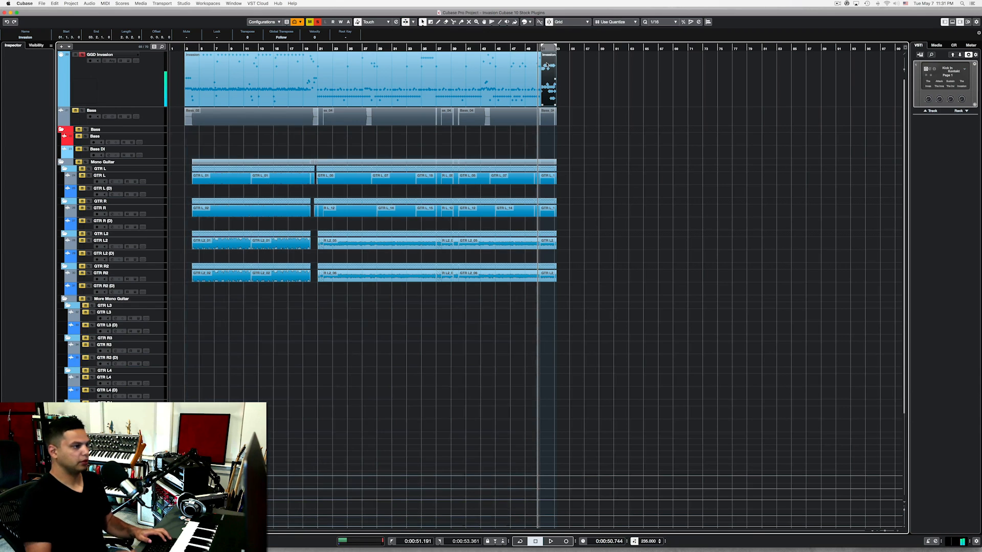
key("KP_Divide")
key("space")
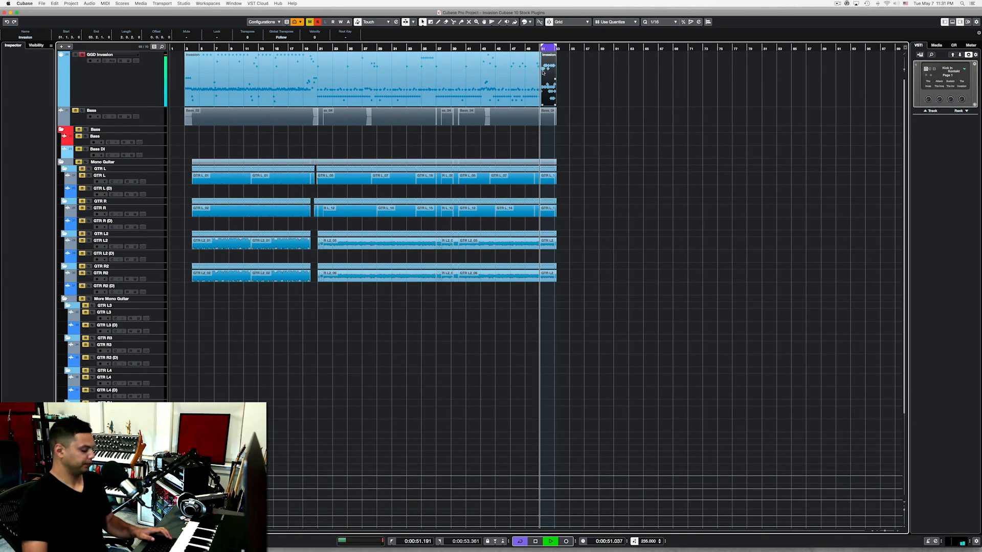
key("F3")
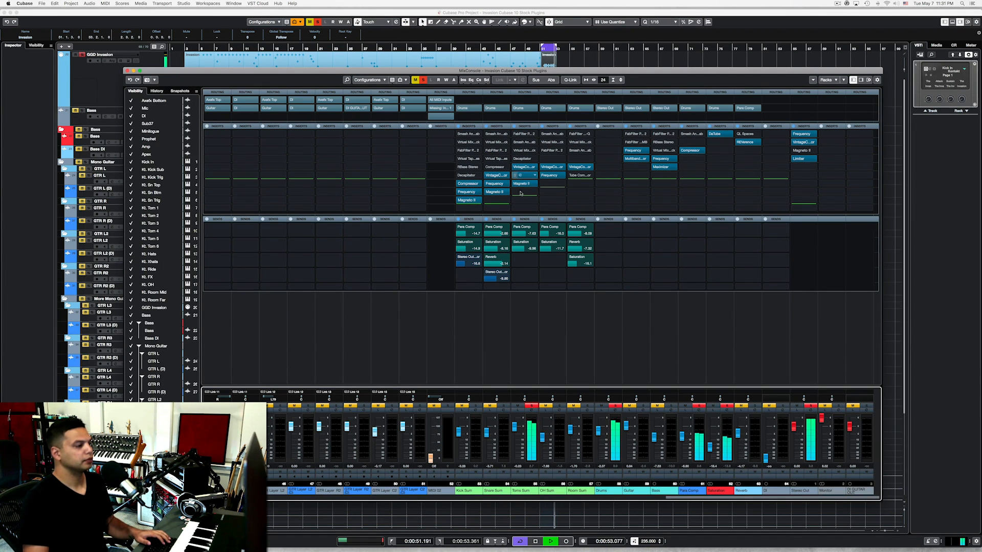
Open the Toms Sum VintageCompressor, compare the looped toms with it bypassed and active, and close it.
left_click(522, 167)
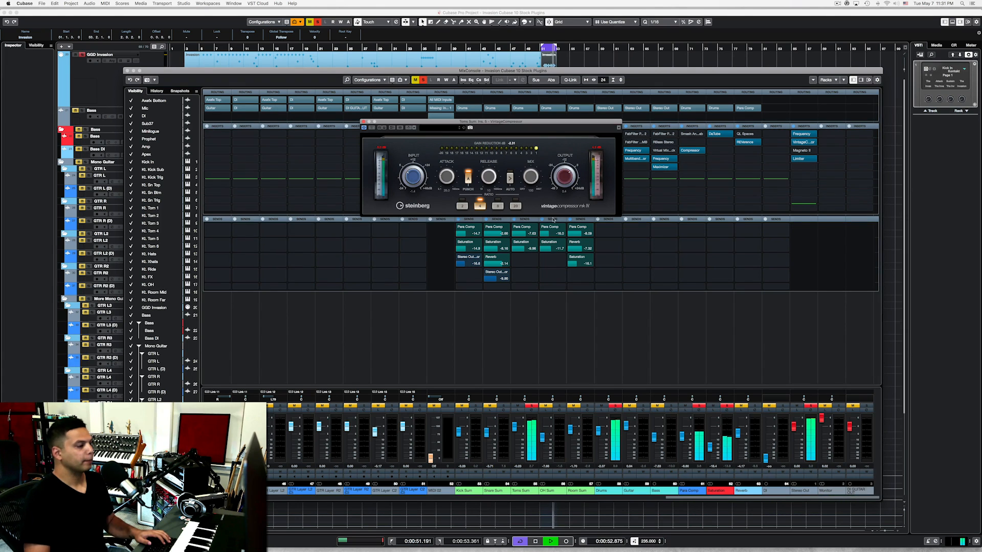
key("space")
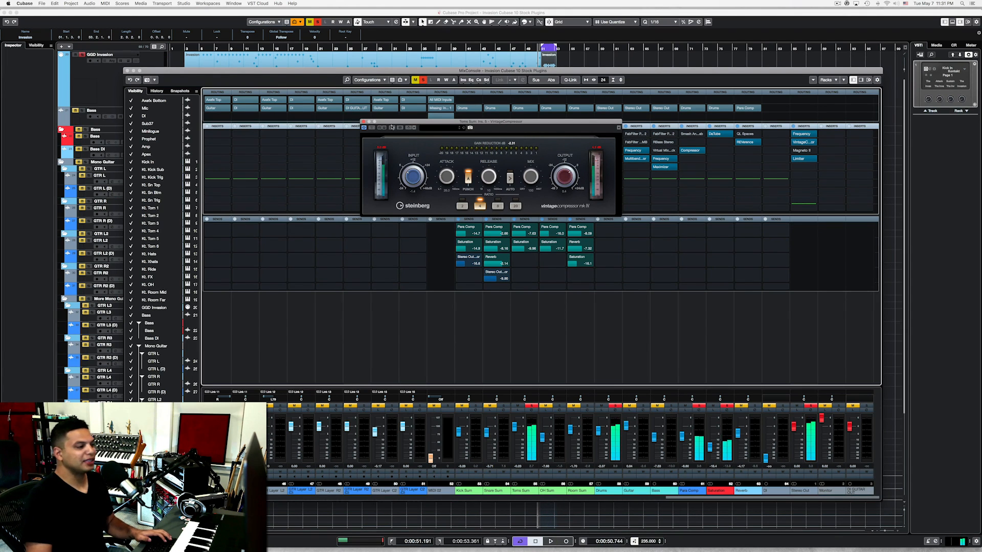
left_click(372, 128)
key("space")
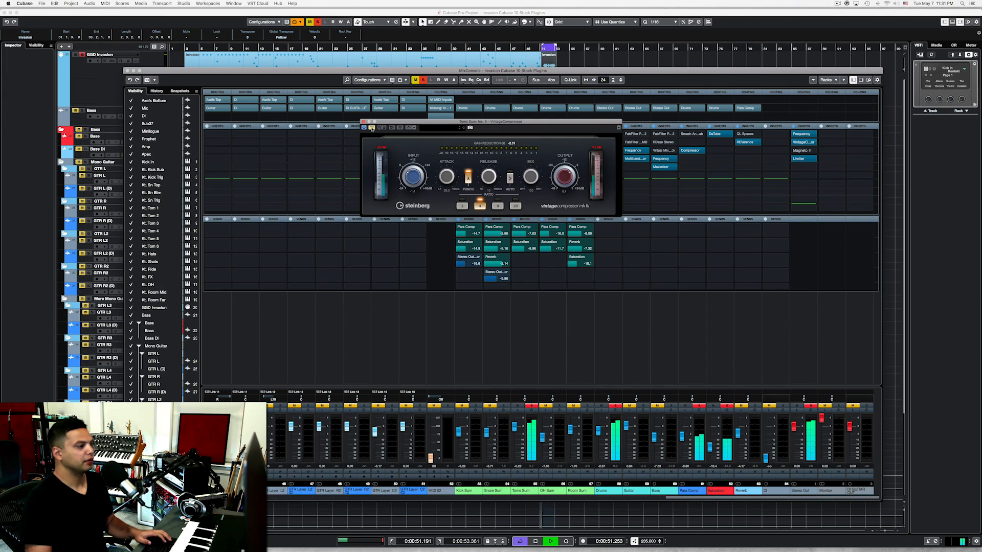
left_click(371, 128)
key("space")
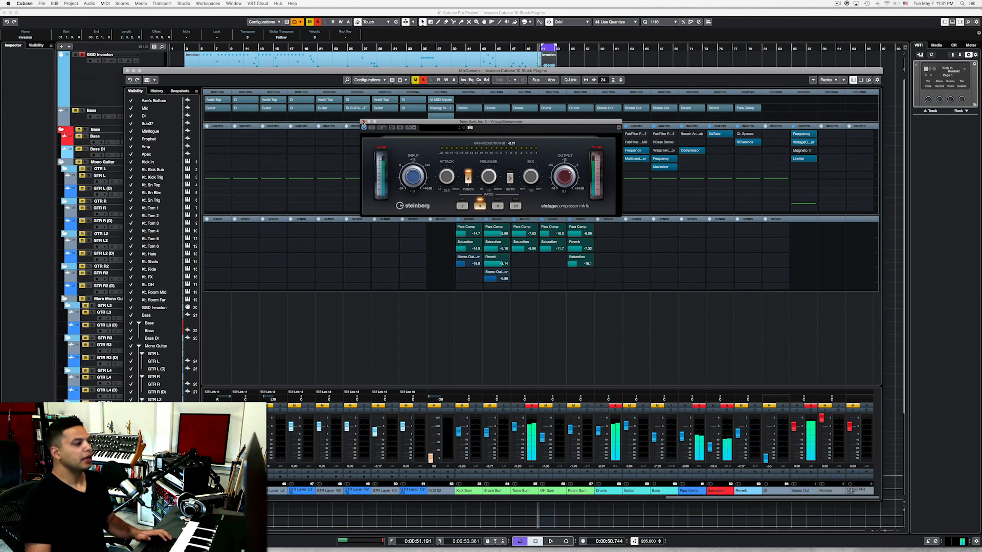
left_click(363, 122)
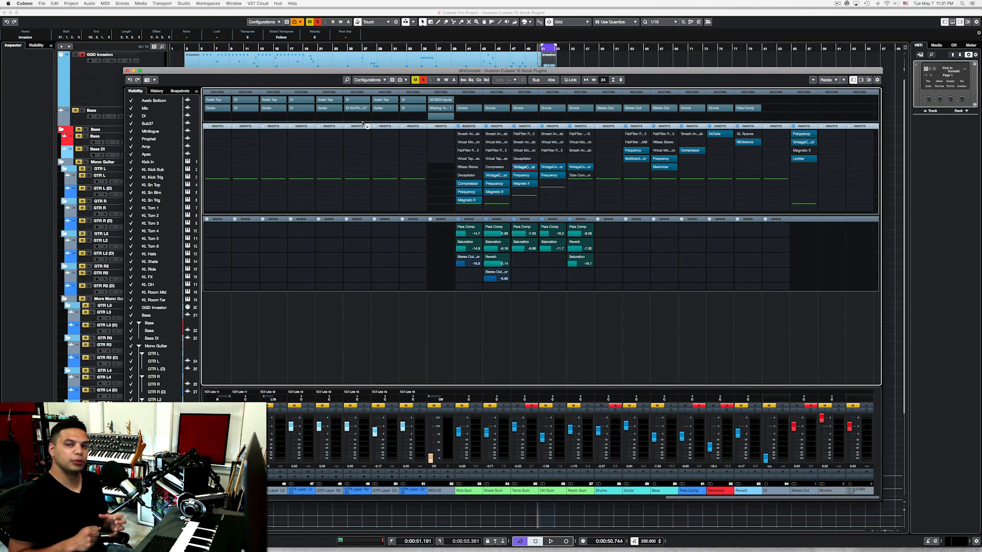
Open the Toms Sum Frequency EQ, compare the looped toms with it bypassed and active, and close it.
left_click(520, 176)
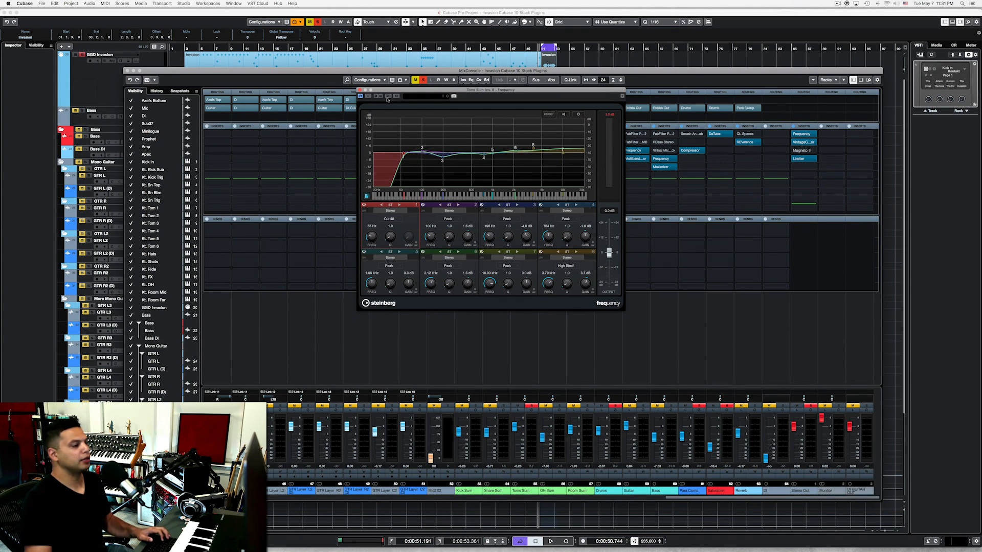
key("space")
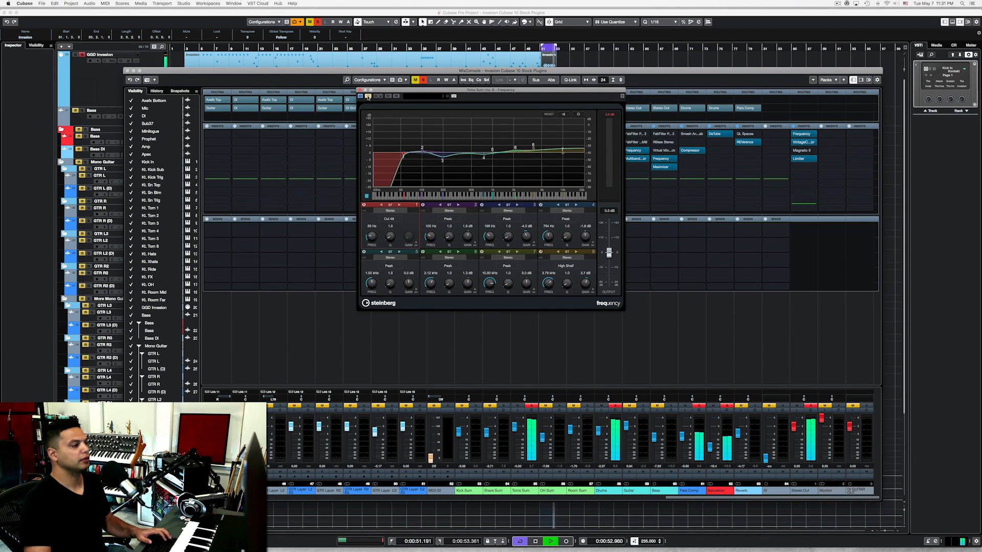
left_click(368, 96)
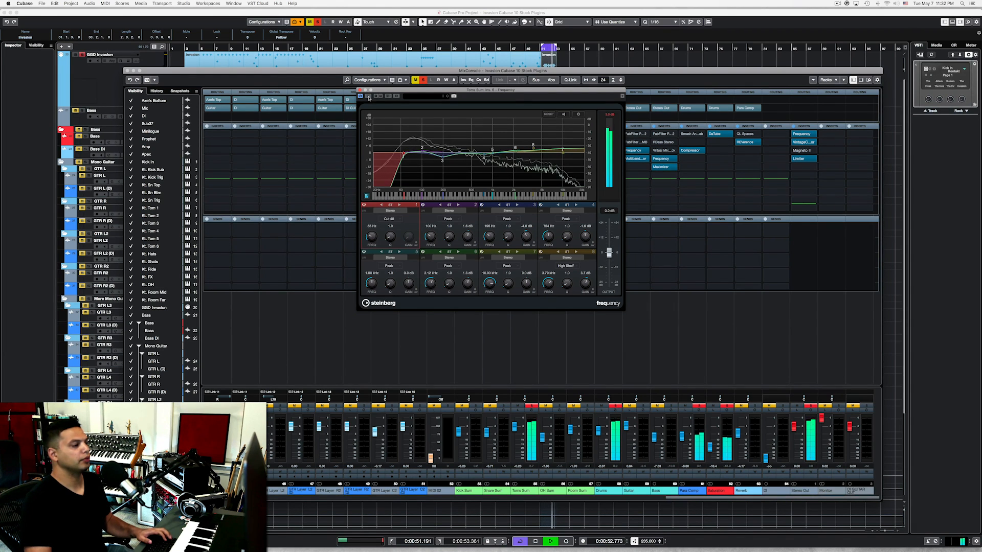
key("space")
left_click(360, 90)
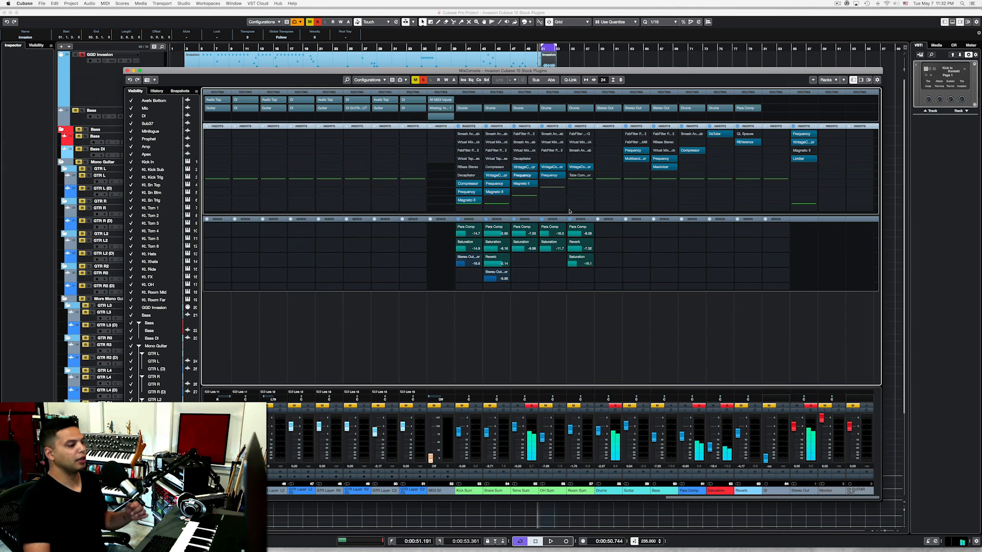
Unsolo Toms Sum, turn off cycle playback, and return to the project arrangement.
left_click(532, 407)
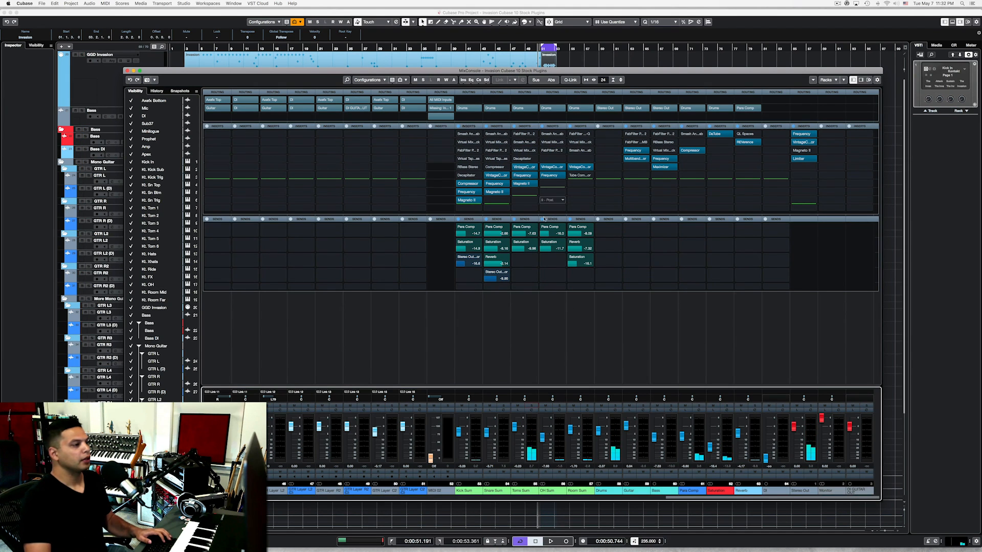
left_click(548, 47)
key("F3")
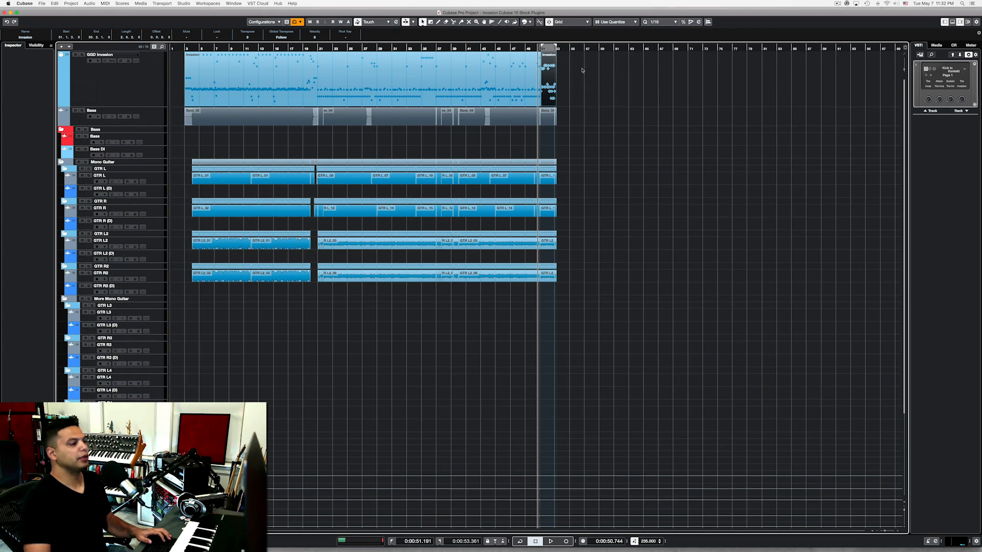
Solo OH Sum in the MixConsole, move the playhead near the song's start, and audition the overheads.
key("F3")
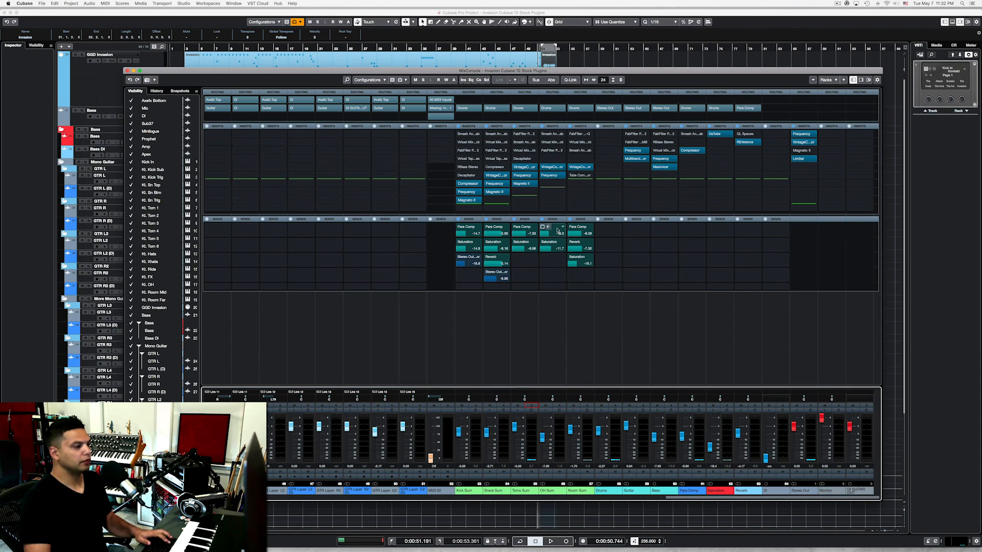
left_click(561, 406)
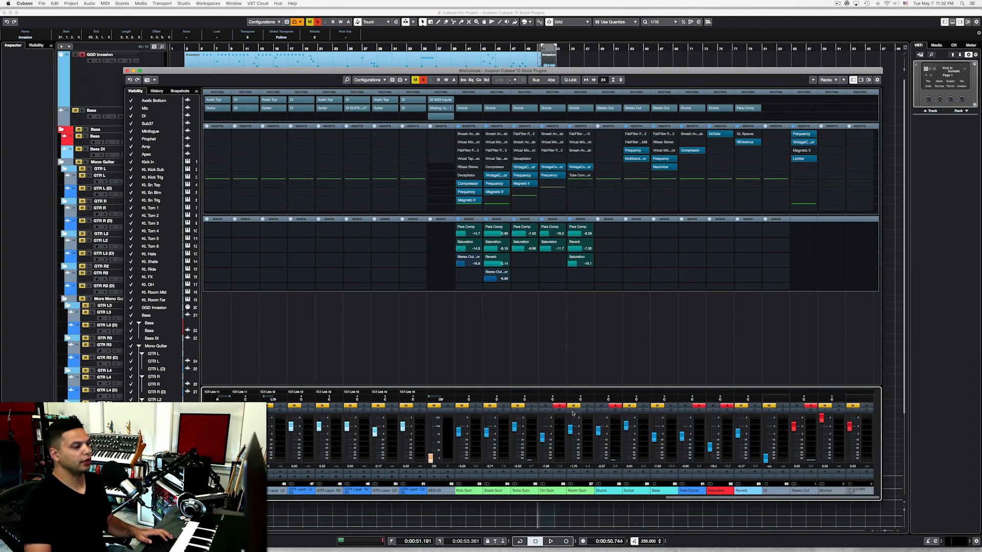
key("space")
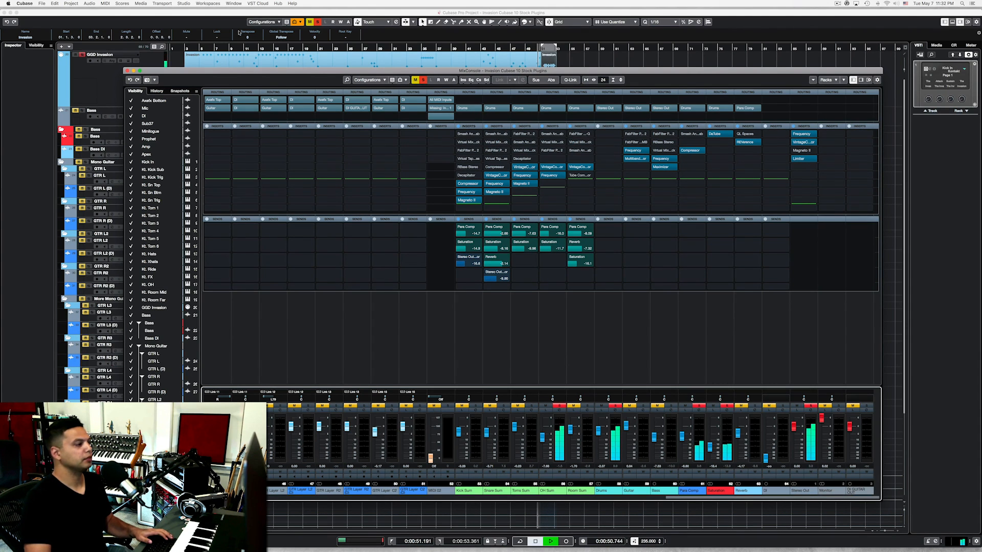
left_click(209, 48)
key("space")
key("F3")
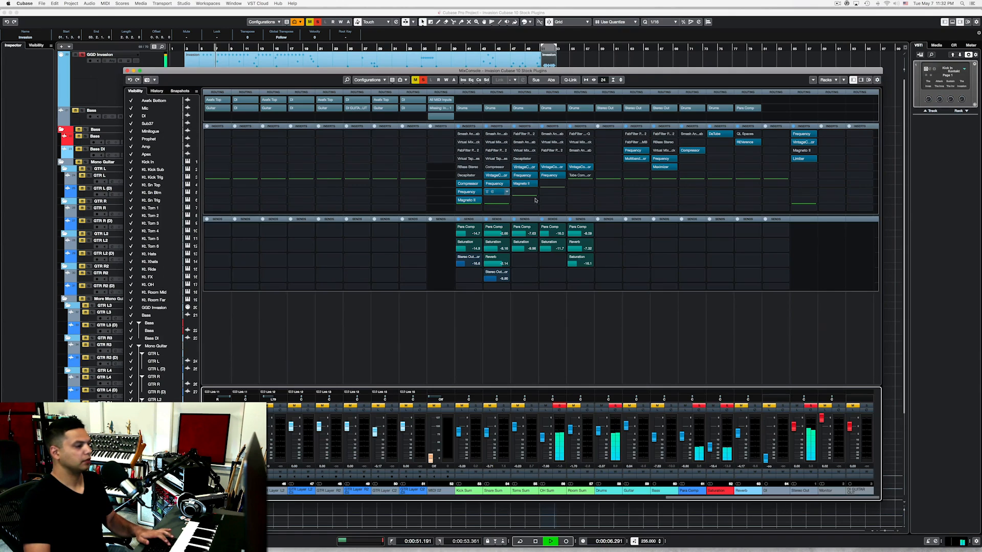
key("space")
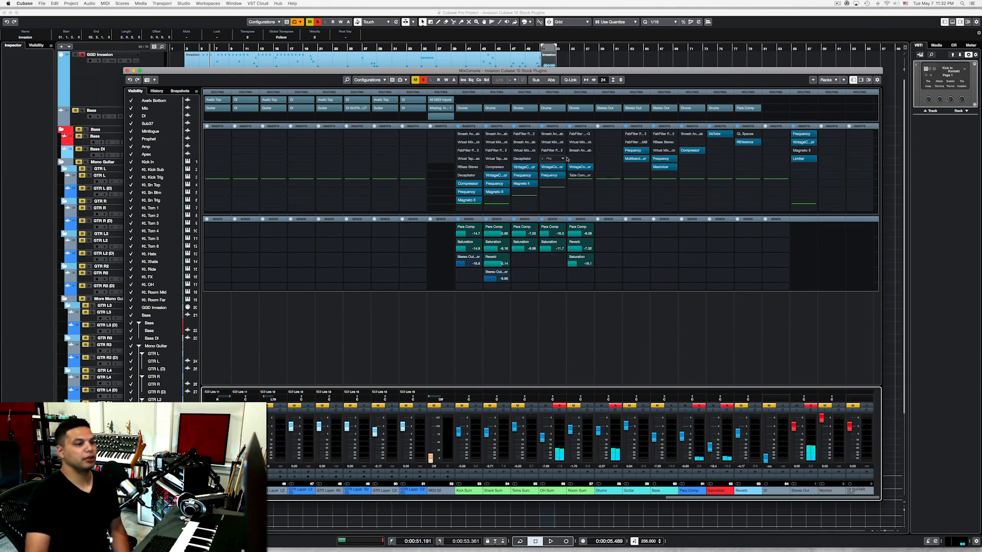
Open the GGD Invasion instrument in Kontakt, examine its snare mixer channels, close it, and bring back the MixConsole.
left_click(931, 70)
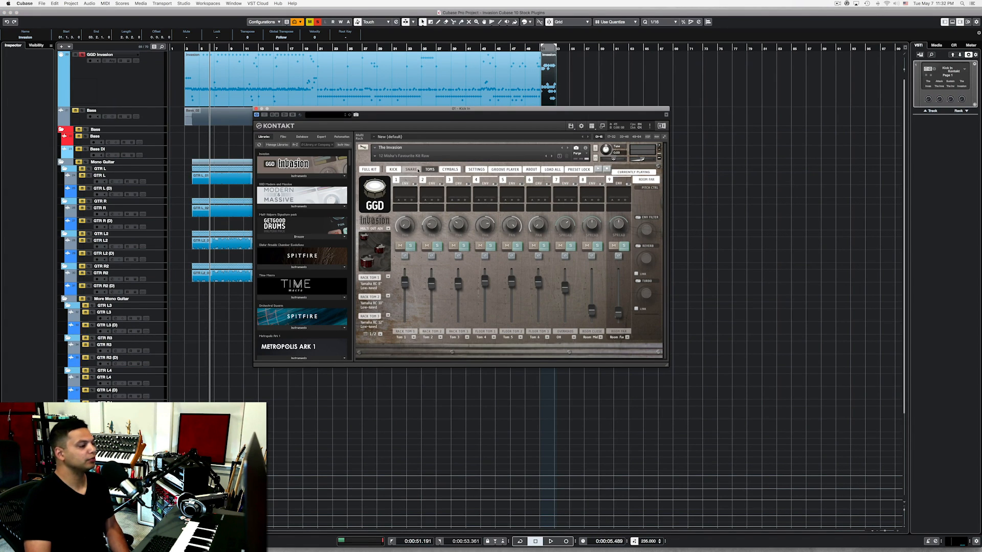
left_click(411, 170)
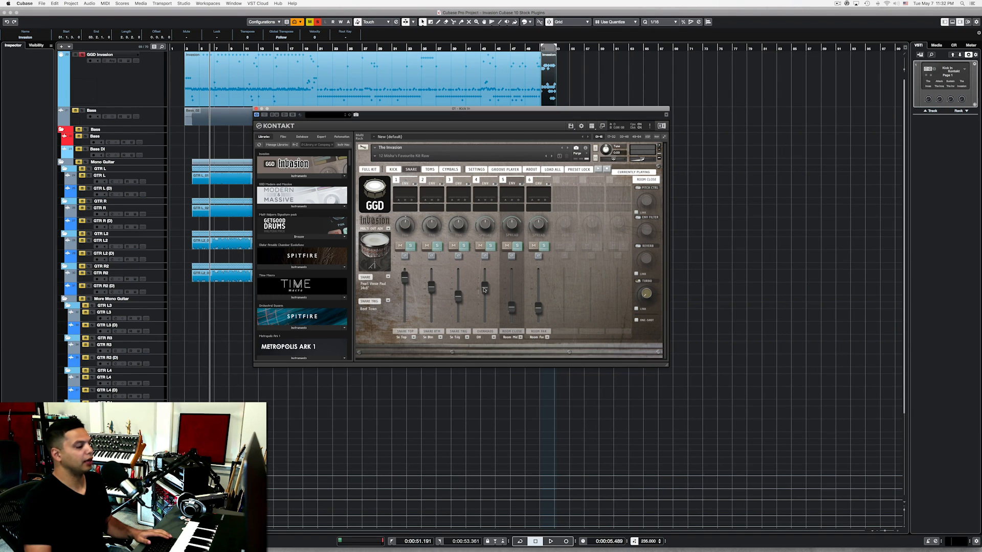
left_click(256, 108)
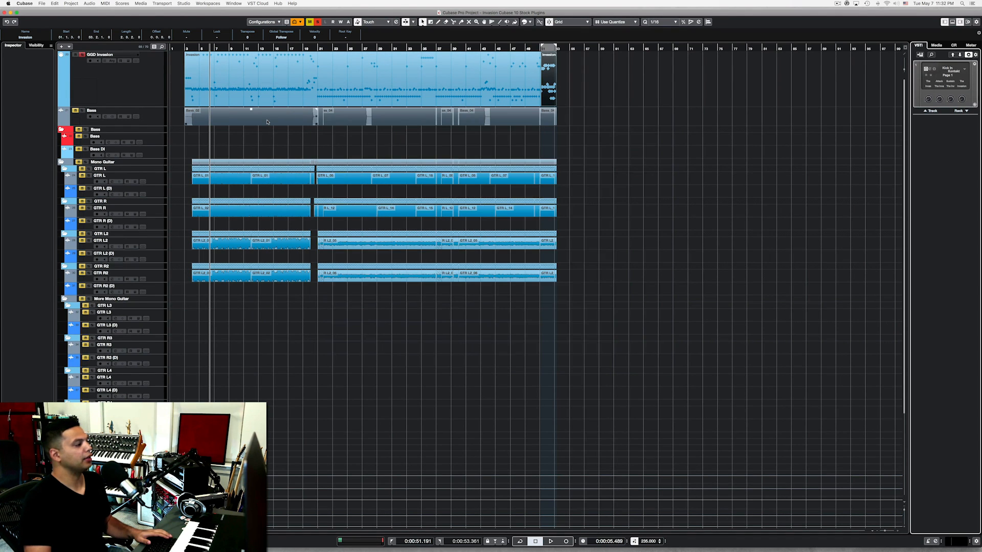
key("F3")
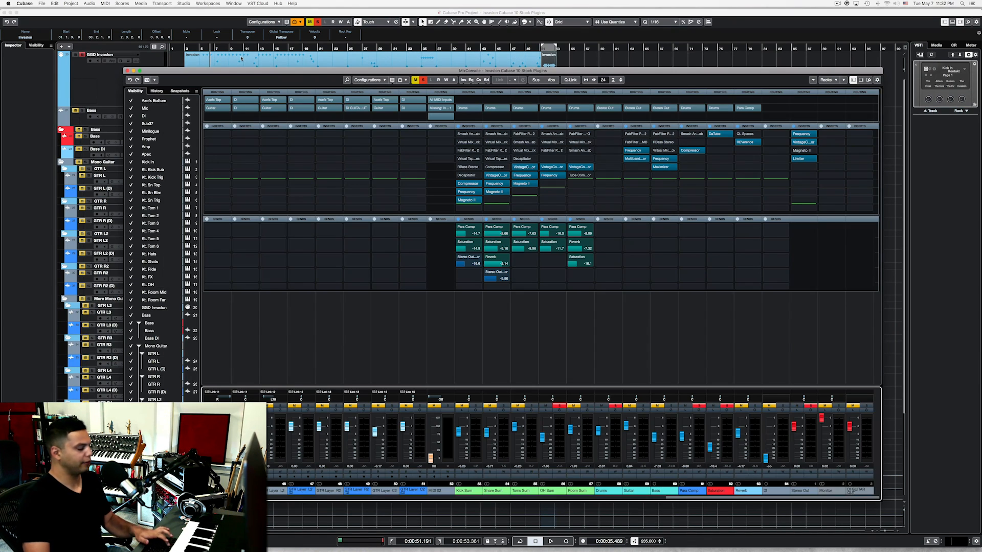
Open the OH Sum VintageCompressor, audition the soloed overheads through it, and close it.
key("space")
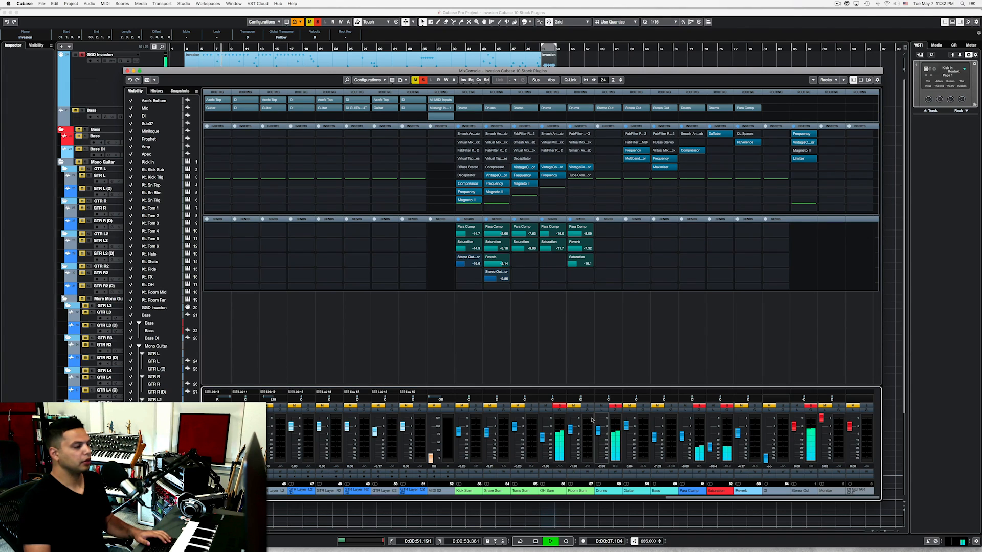
key("space")
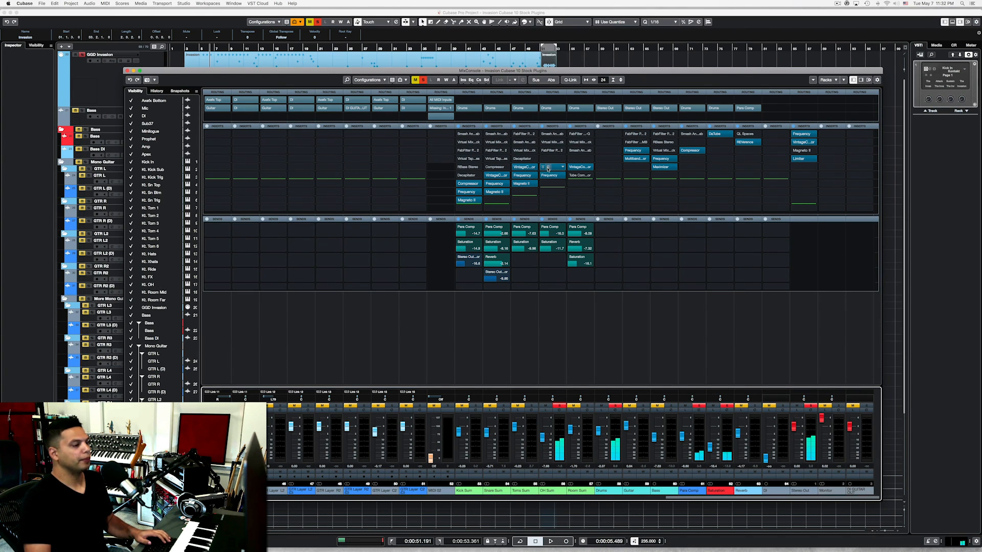
left_click(548, 169)
key("space")
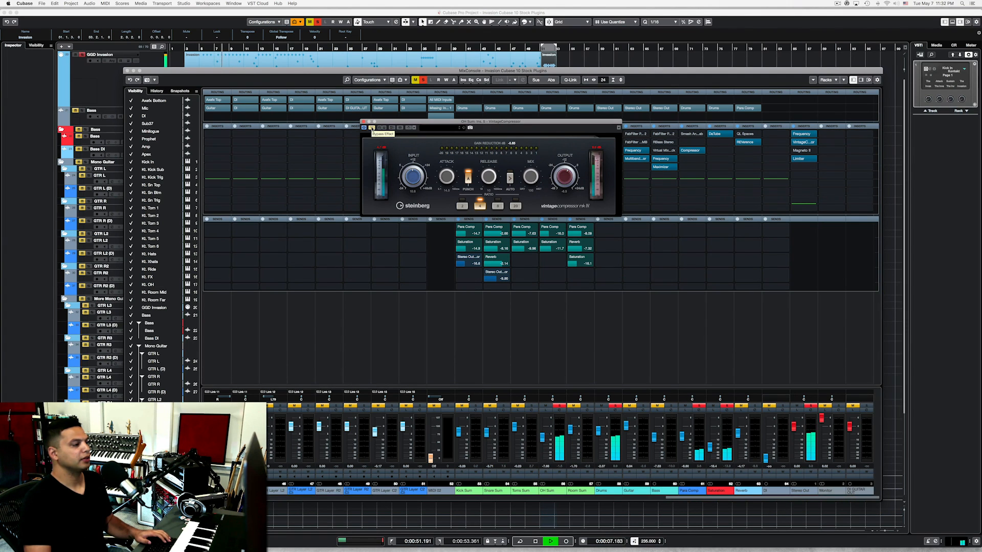
key("space")
left_click(363, 122)
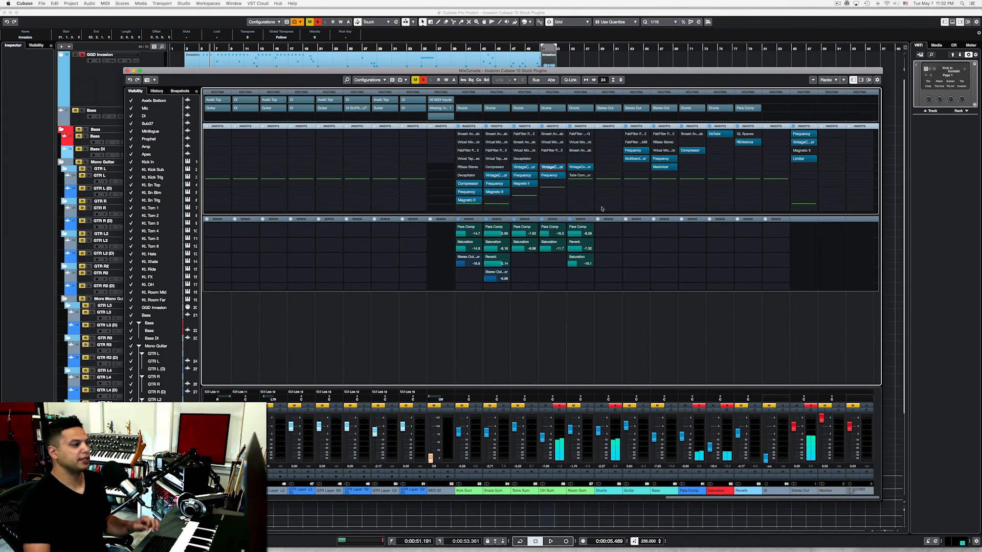
left_click(551, 167)
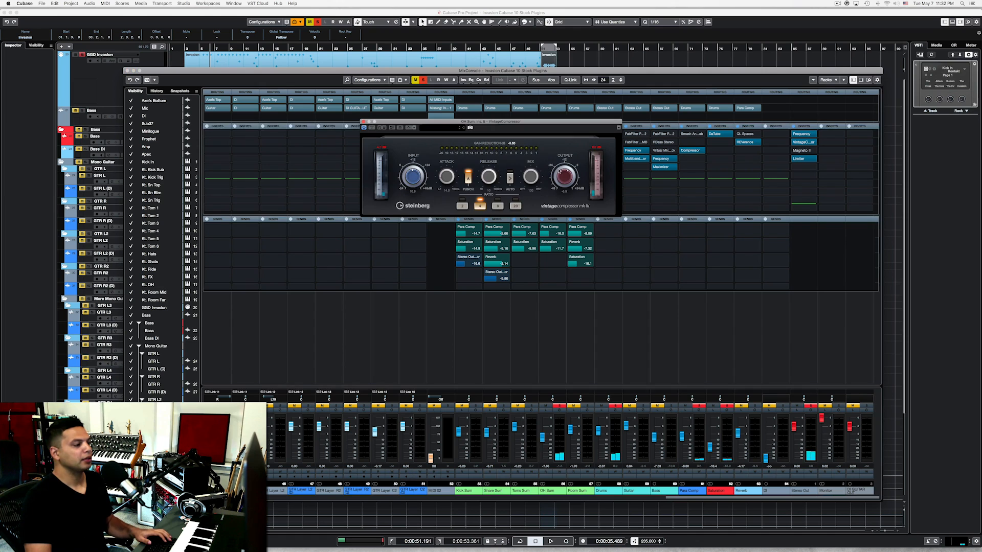
key("space")
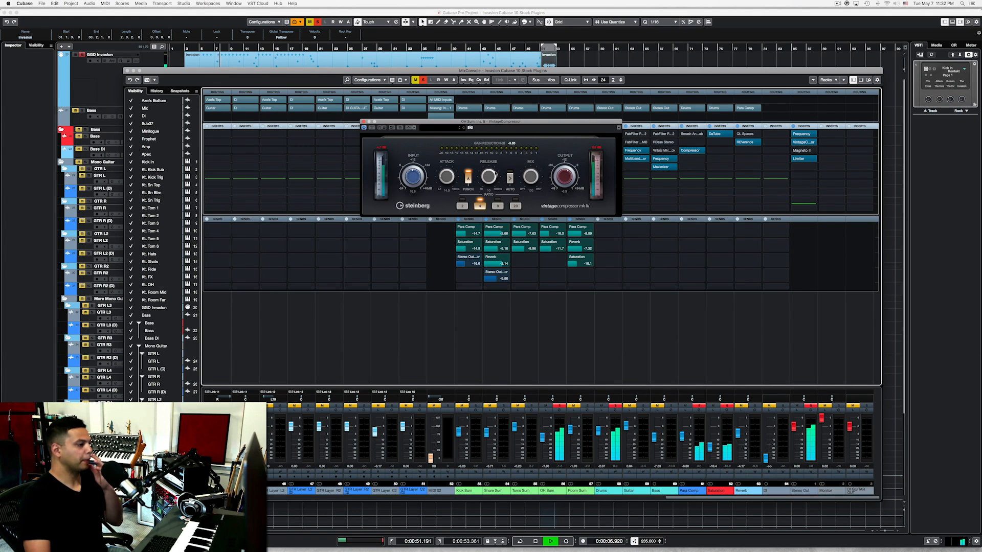
left_click(363, 122)
key("space")
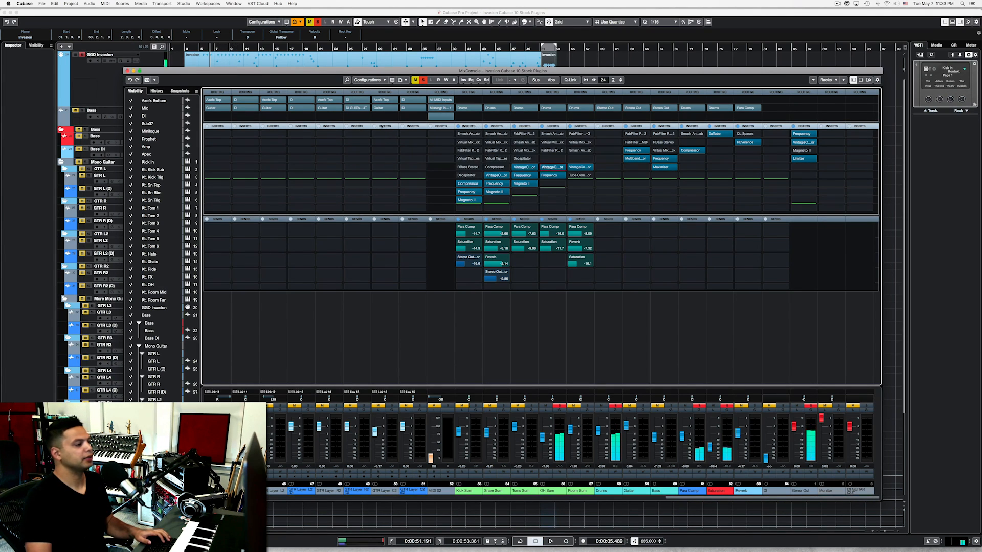
Open the Toms Sum Frequency EQ, toggle its bypass while auditioning the soloed overheads, and close it.
left_click(520, 175)
key("space")
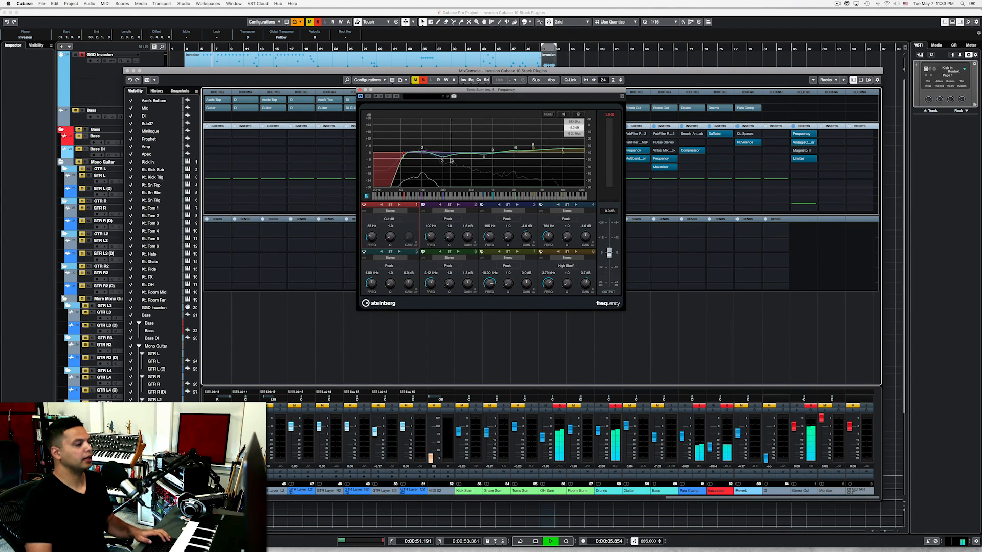
key("space")
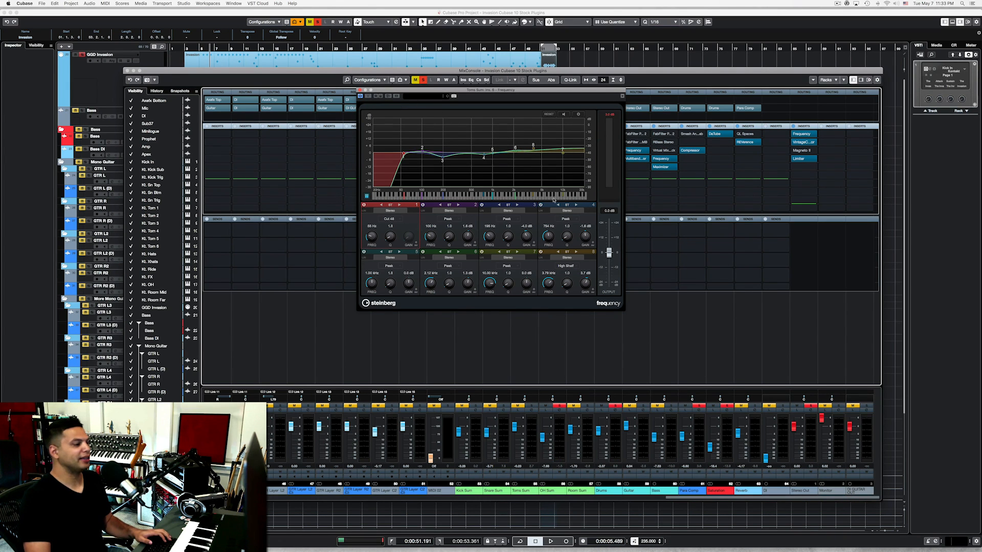
left_click(368, 96)
key("space")
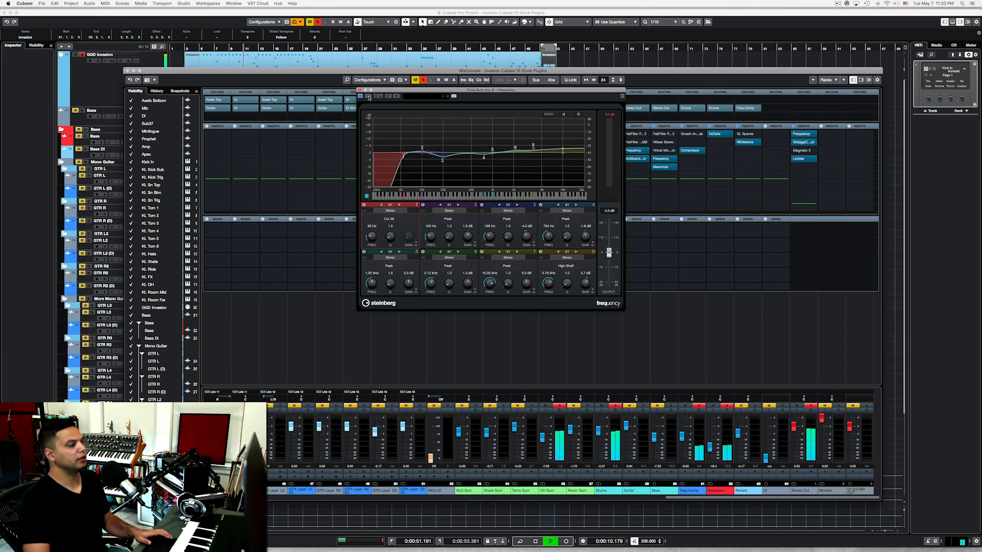
key("space")
left_click(360, 91)
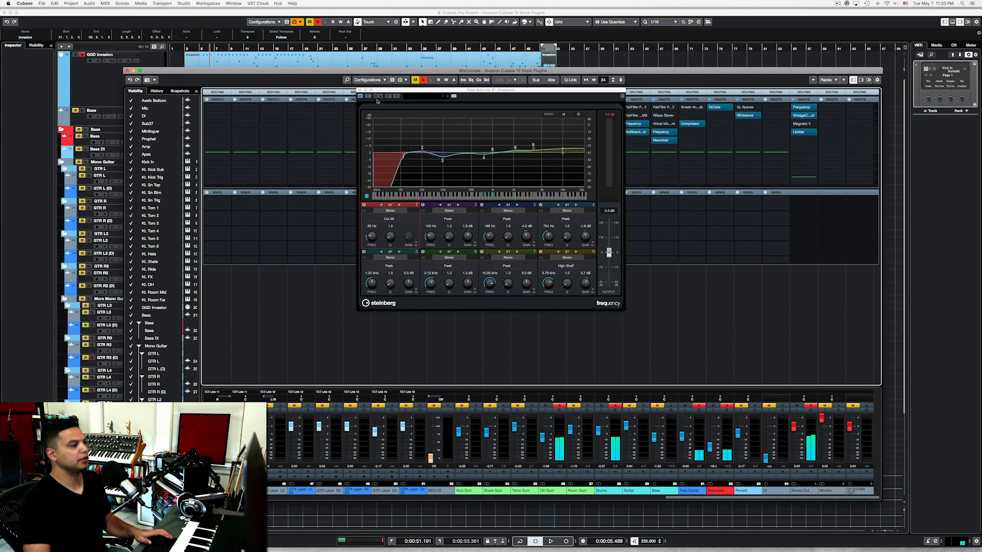
left_click(359, 91)
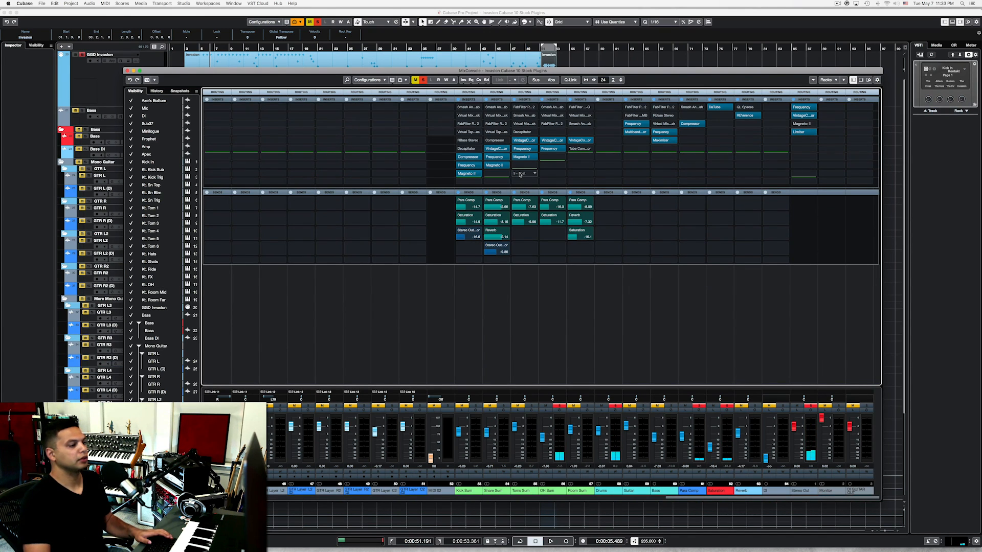
Open the OH Sum Frequency EQ, examine its curve while auditioning the soloed overheads, and close it.
key("space")
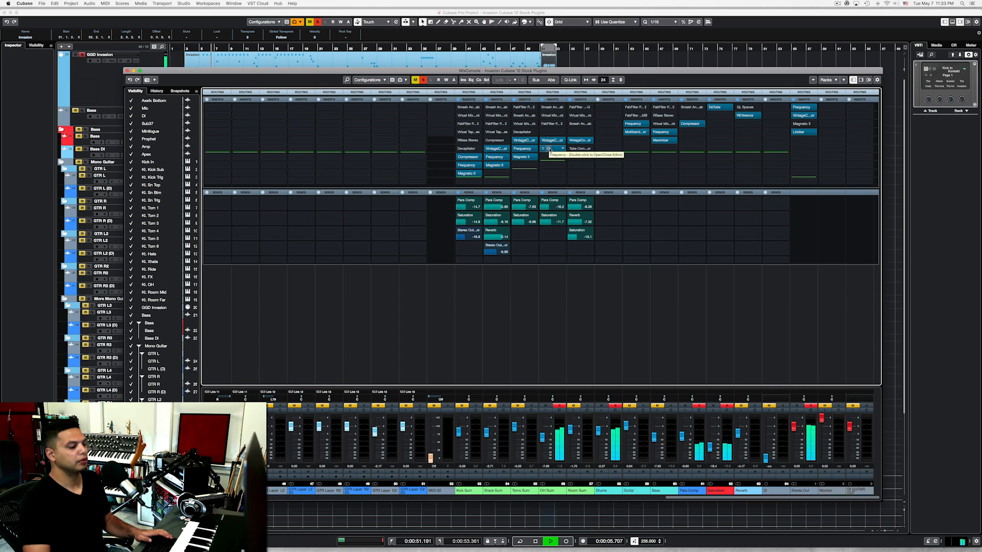
double_click(550, 149)
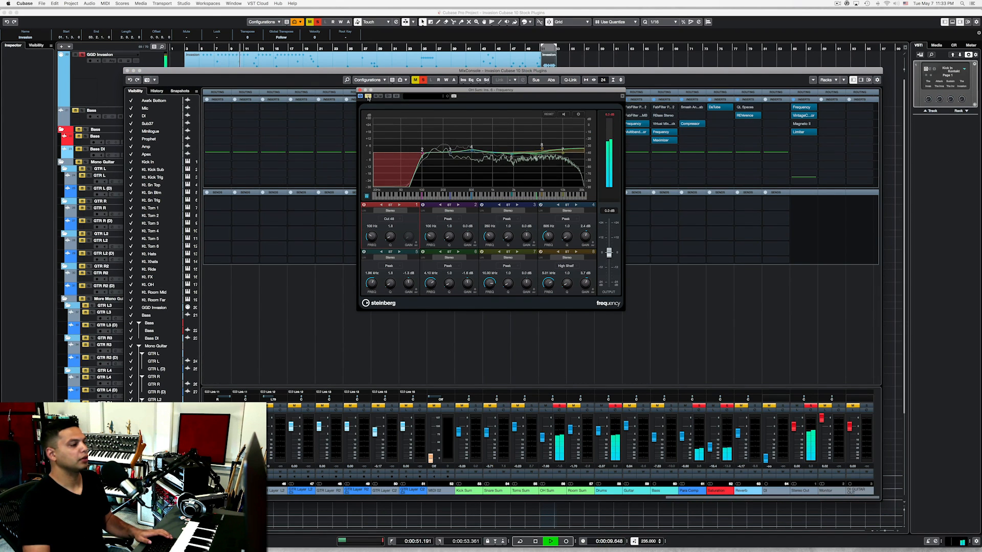
key("space")
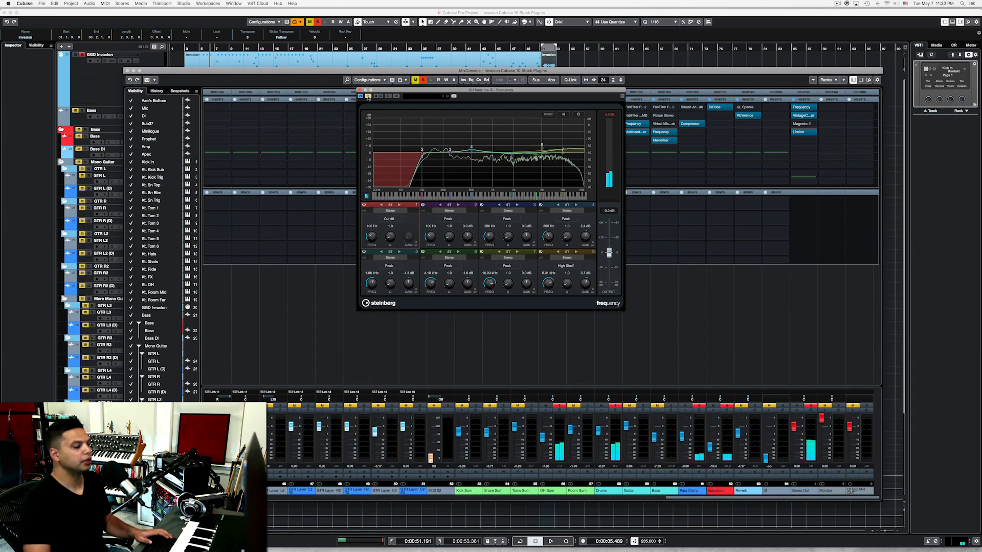
key("space")
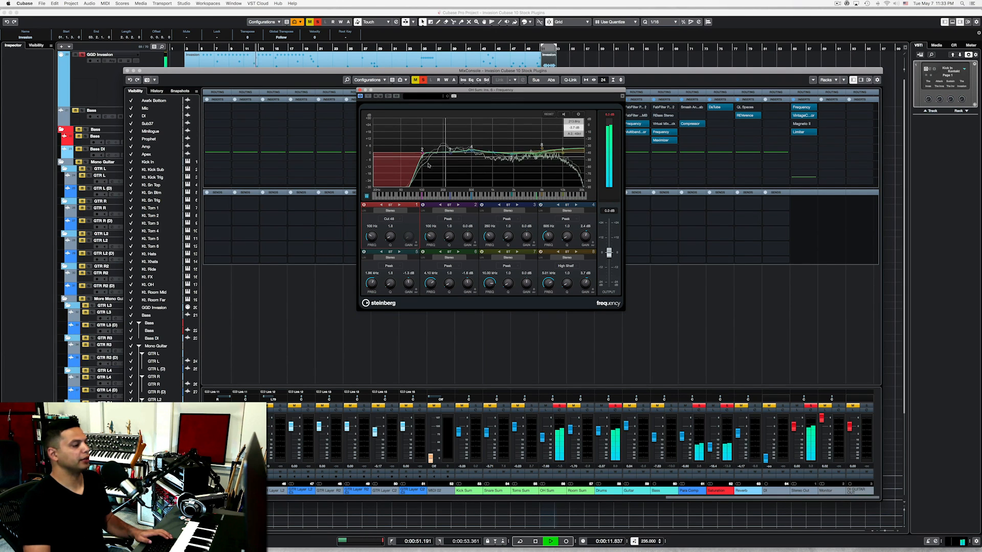
key("space")
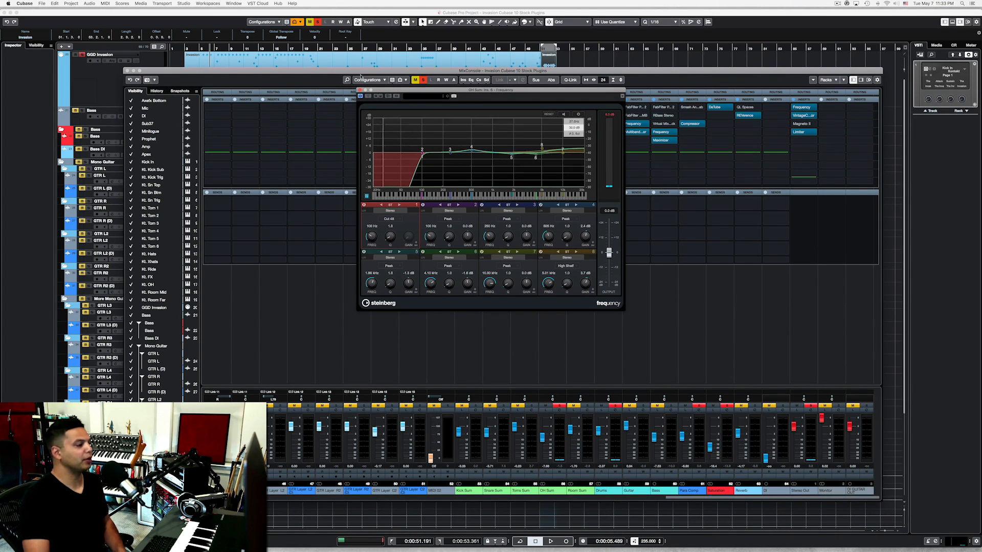
key("super+w")
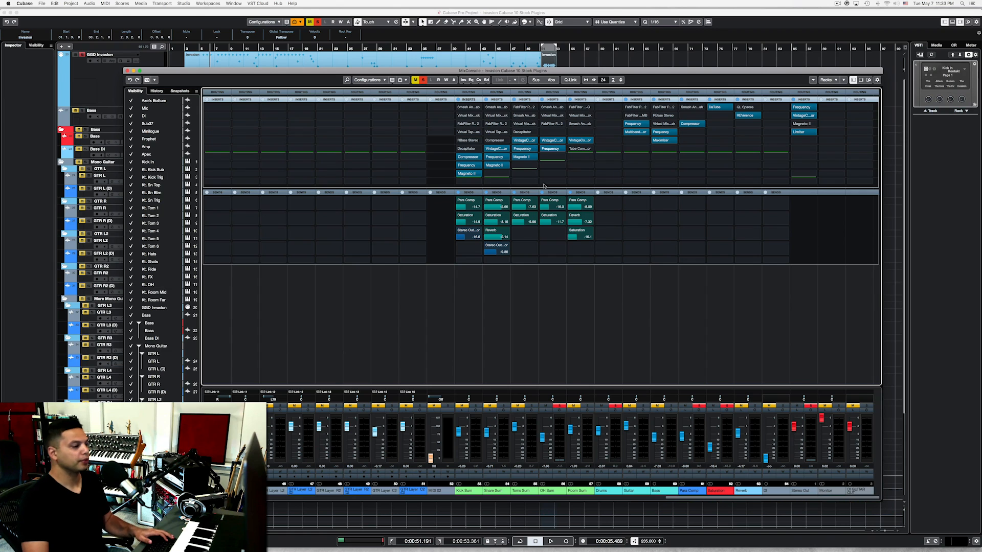
Move the solo from OH Sum to Room Sum, audition the rooms through its VintageCompressor, and close the plugin.
left_click(559, 406)
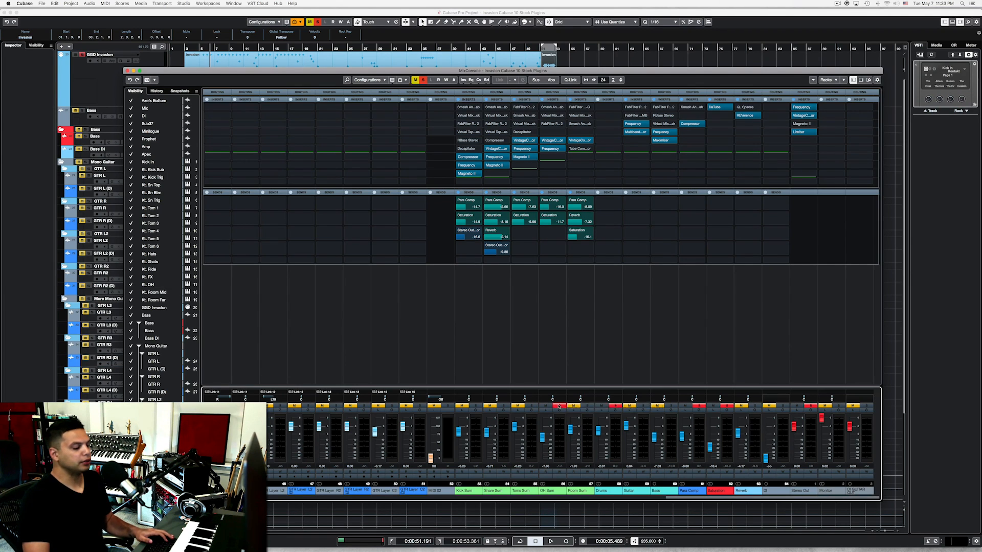
left_click(587, 407)
key("space")
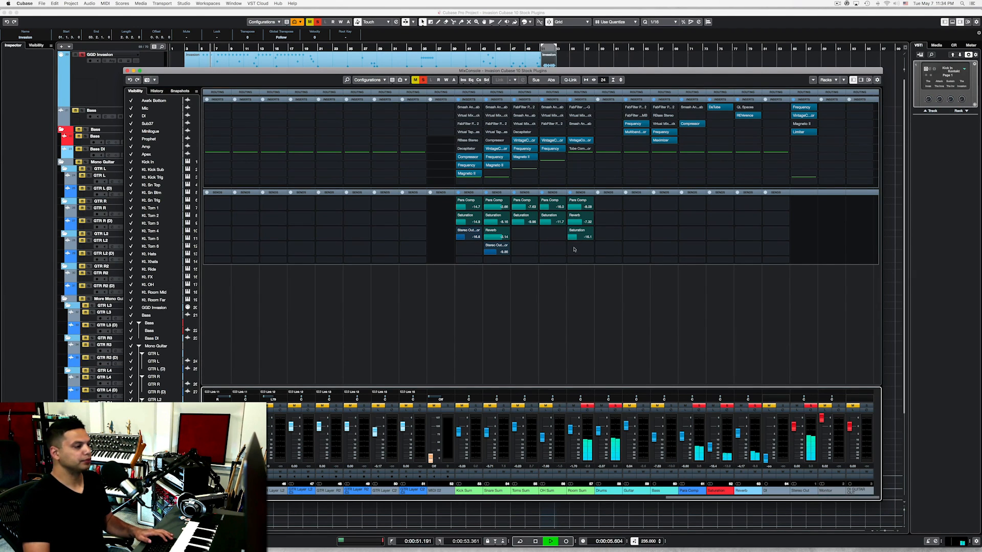
left_click(580, 140)
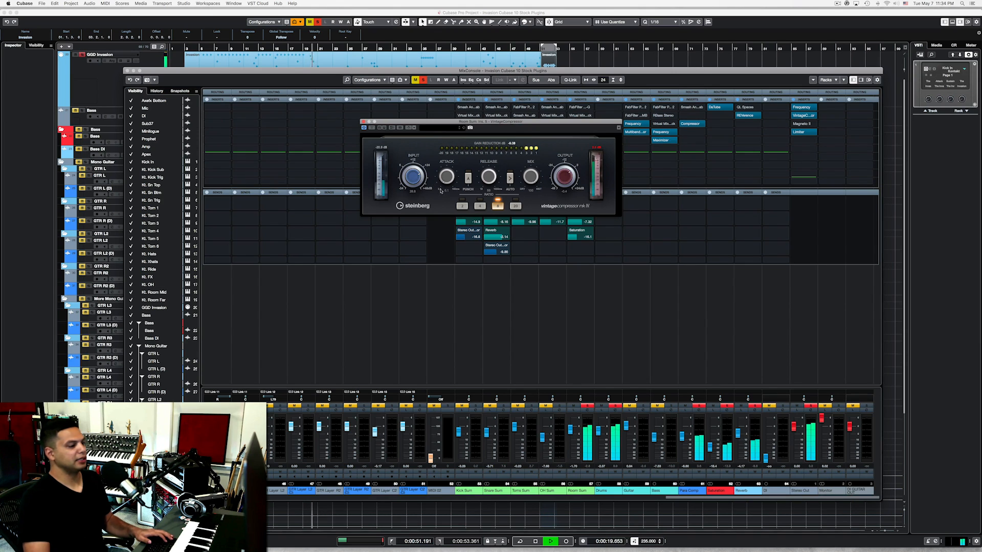
key("space")
left_click(363, 123)
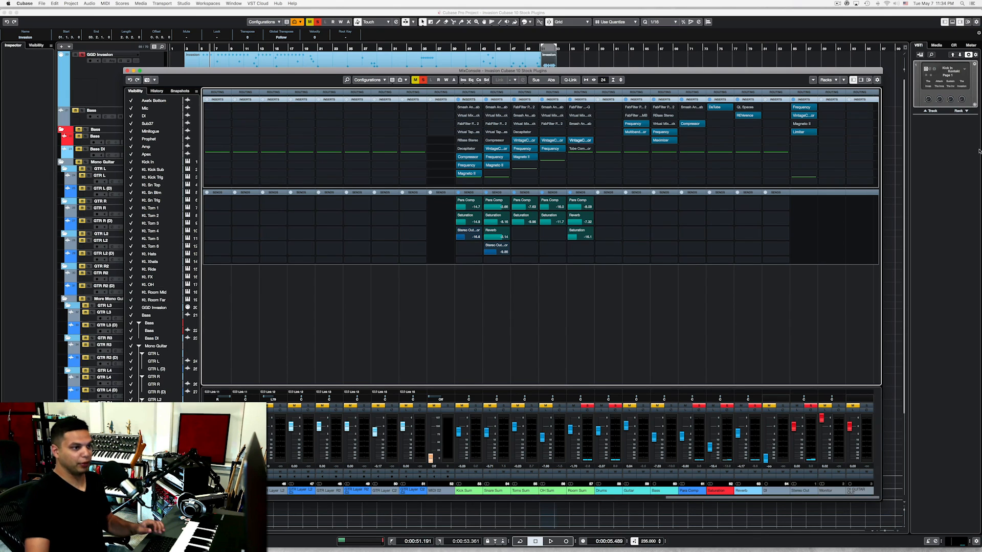
Reopen the GGD Invasion instrument in Kontakt and examine the room channels on its cymbals, toms and kick mixer pages.
key("F3")
left_click(932, 70)
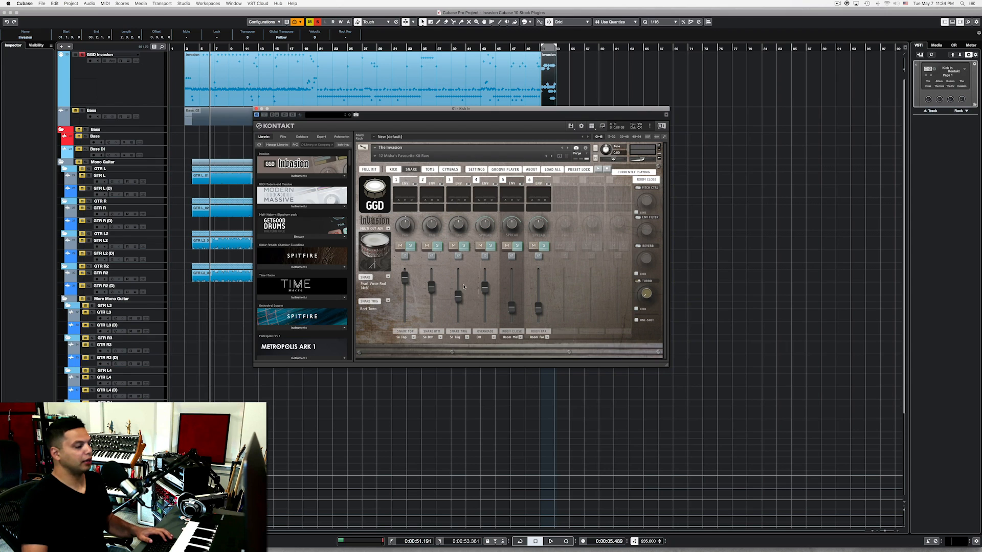
left_click(450, 169)
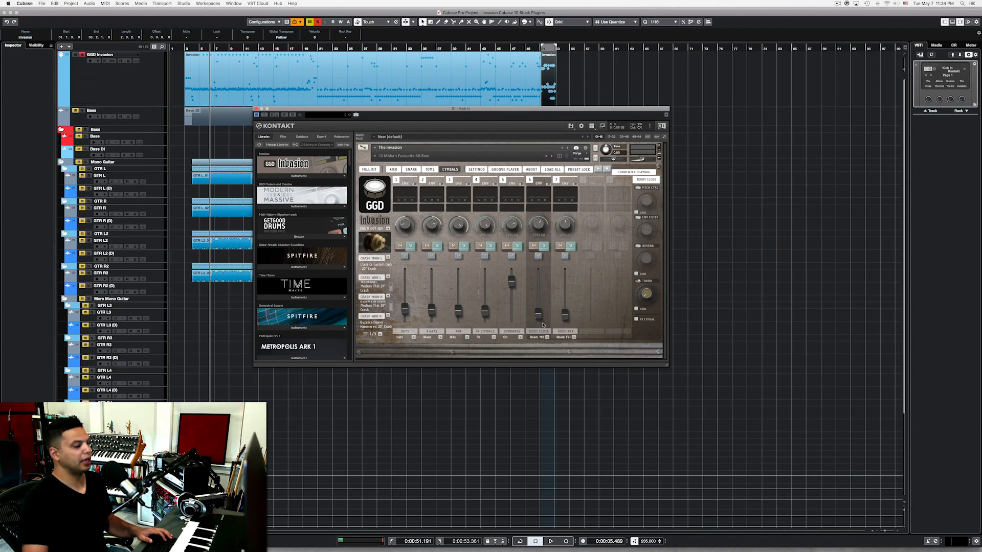
left_click(430, 170)
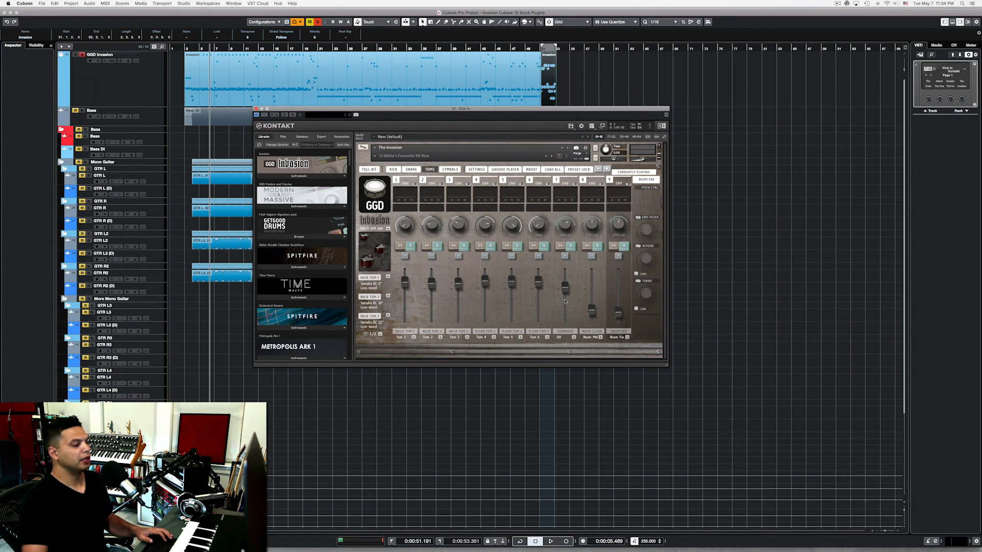
left_click(394, 170)
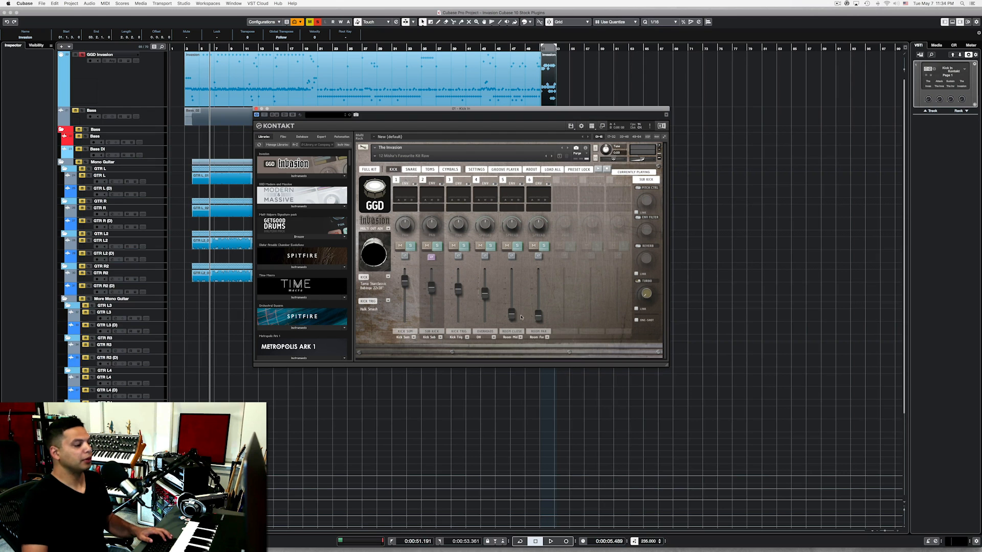
Close Kontakt, bring up the MixConsole, and audition the soloed rooms through the Room Sum VintageCompressor before closing the plugin.
left_click(256, 110)
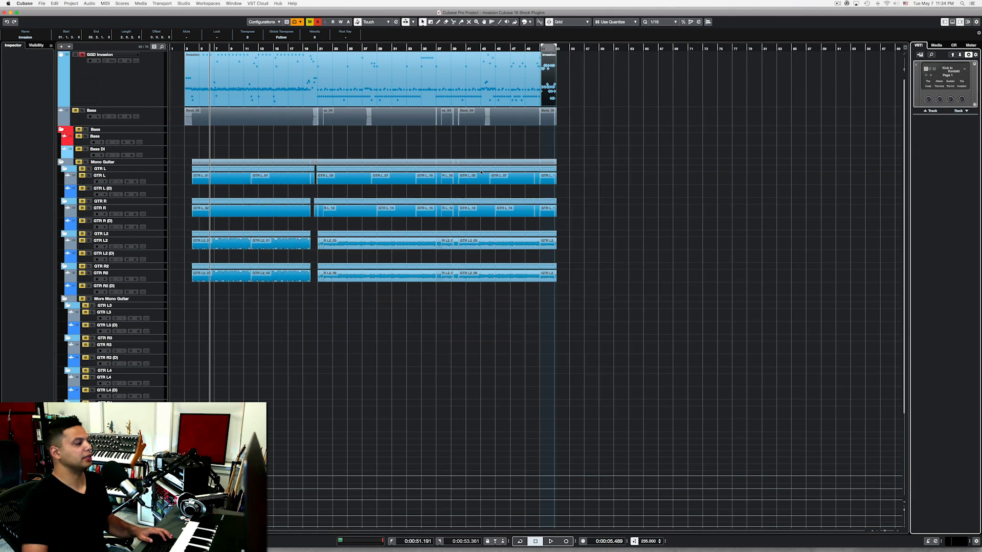
key("F3")
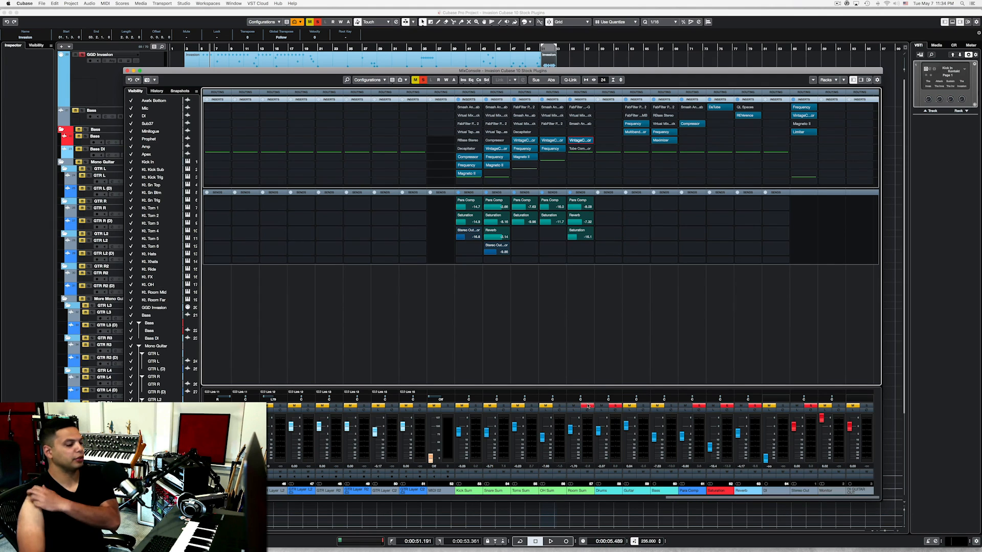
left_click(579, 142)
key("space")
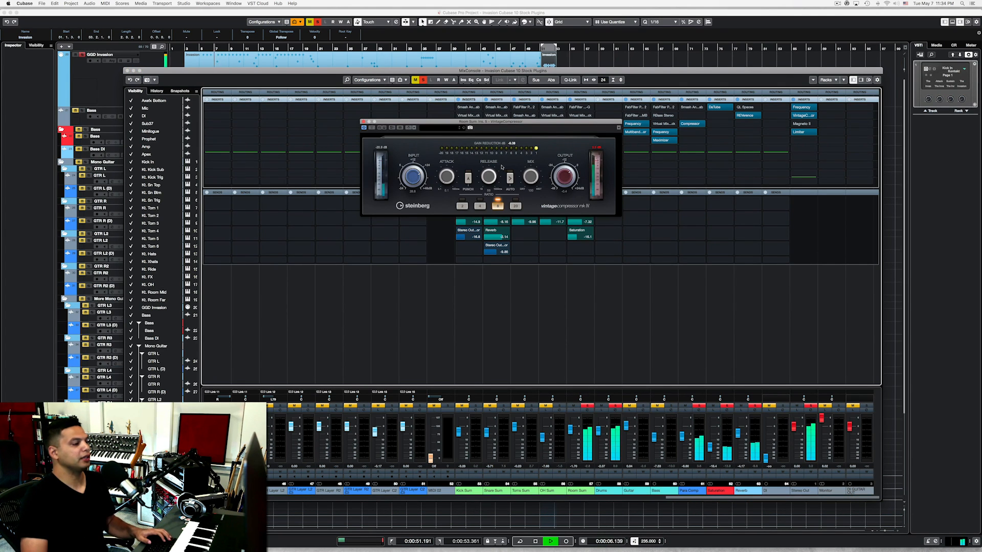
key("space")
key("super+w")
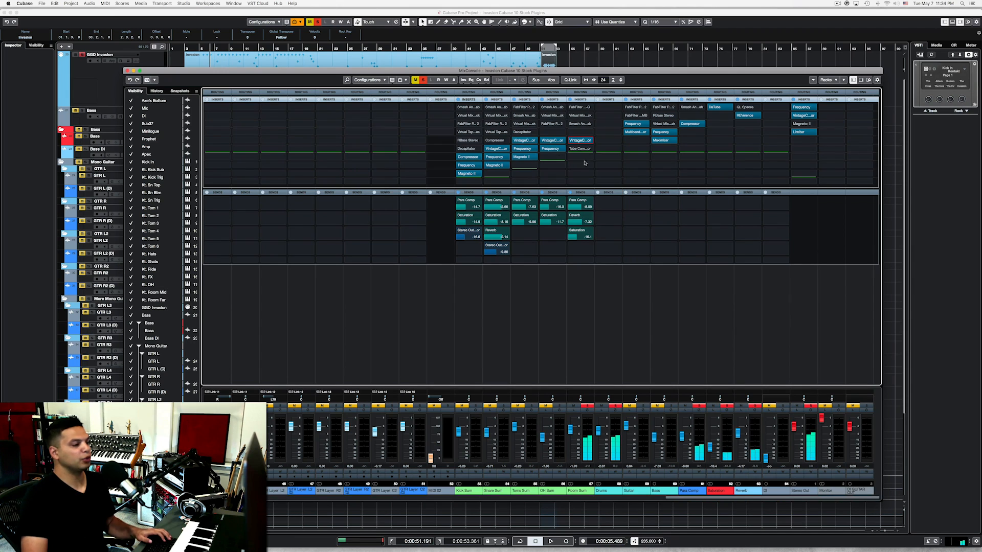
Toggle the Room Sum VintageCompressor's bypass while auditioning the rooms, examine its settings, and close the plugin.
left_click(570, 140)
key("space")
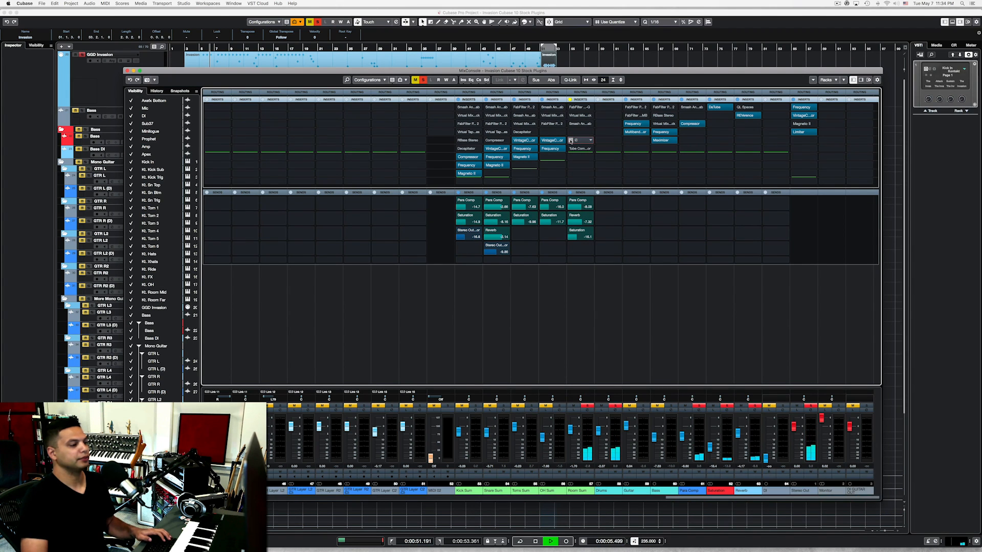
left_click(577, 141)
key("space")
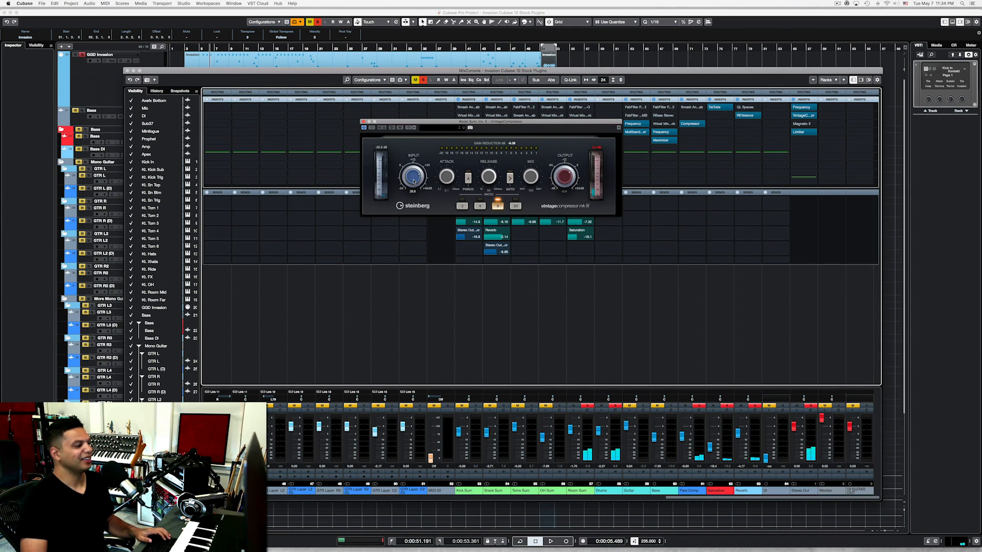
left_click(364, 122)
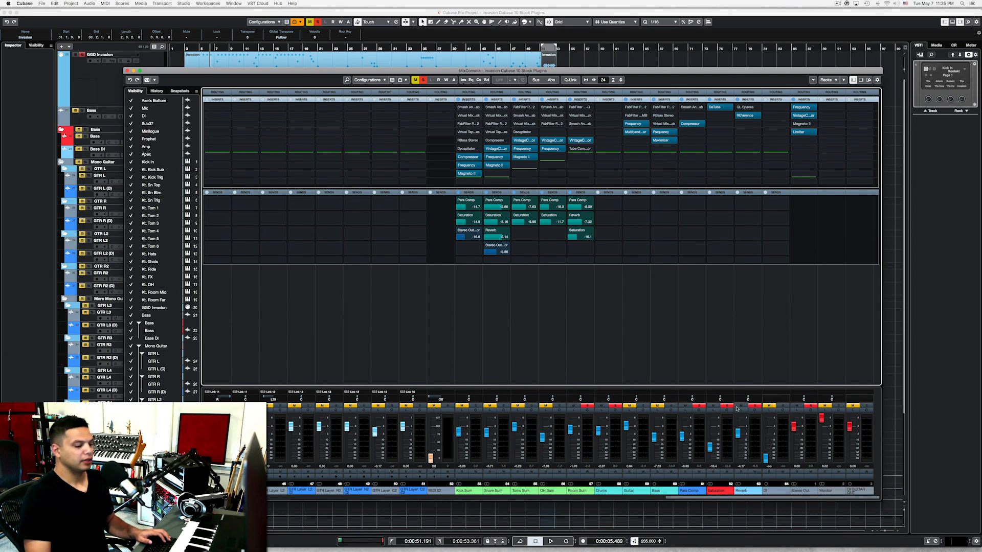
Clear all solos, turn on Listen for the Para Comp bus, and audition the parallel compression.
left_click(424, 81)
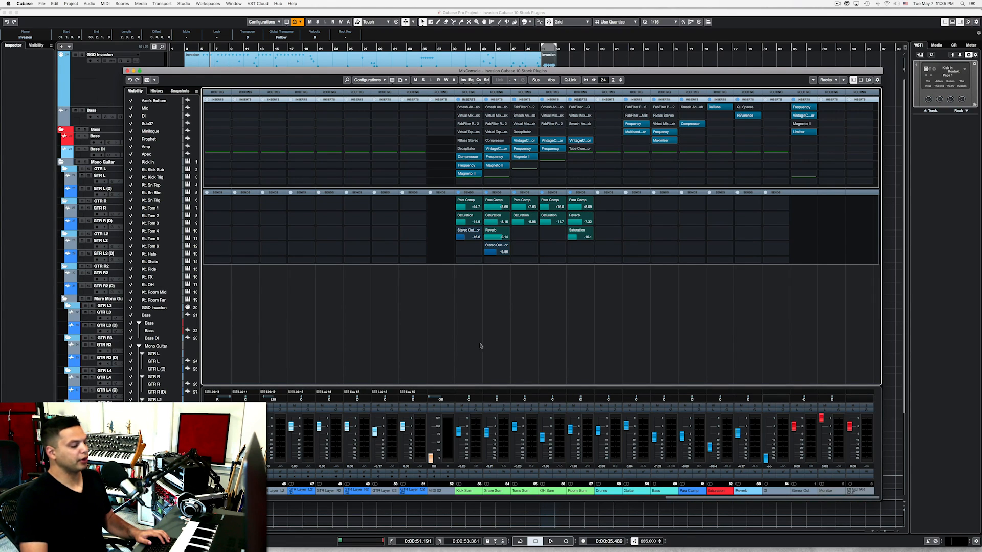
left_click(686, 410)
key("space")
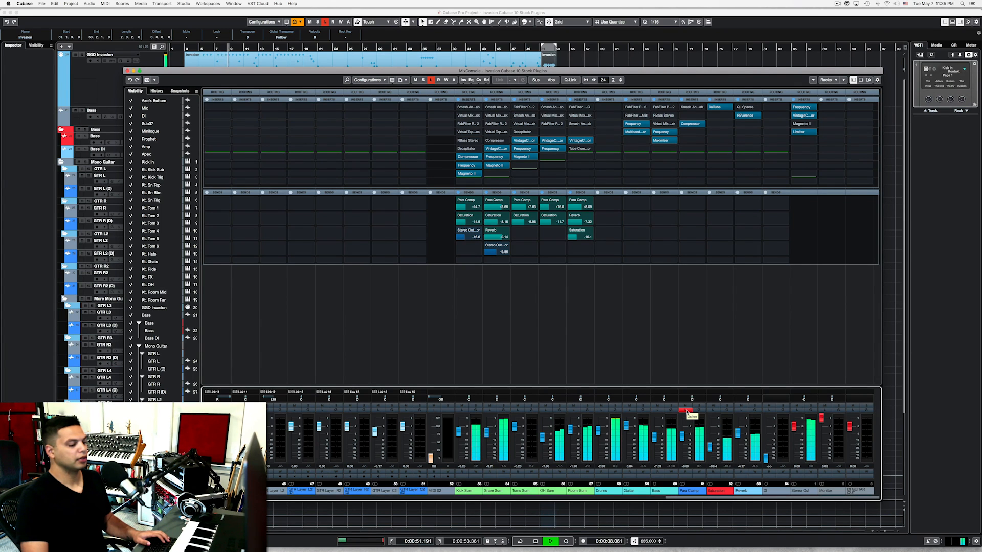
key("space")
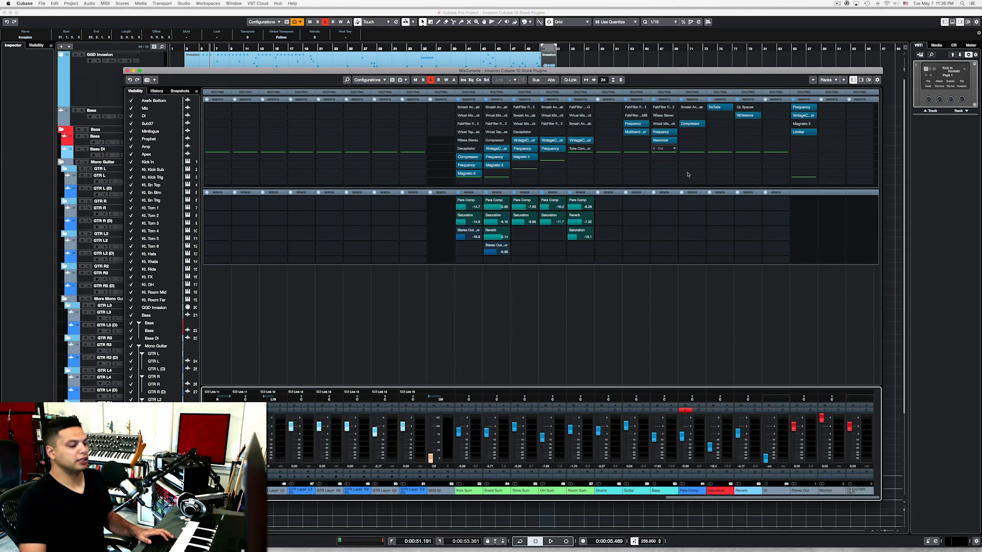
Open the Compressor on Para Comp, examine its gain reduction and settings during playback, and close it.
double_click(689, 124)
key("space")
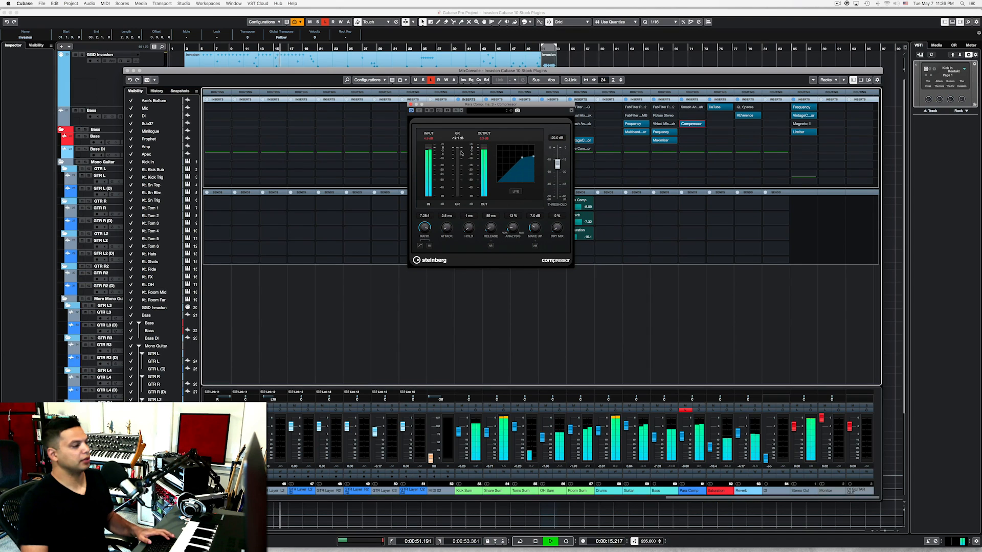
key("space")
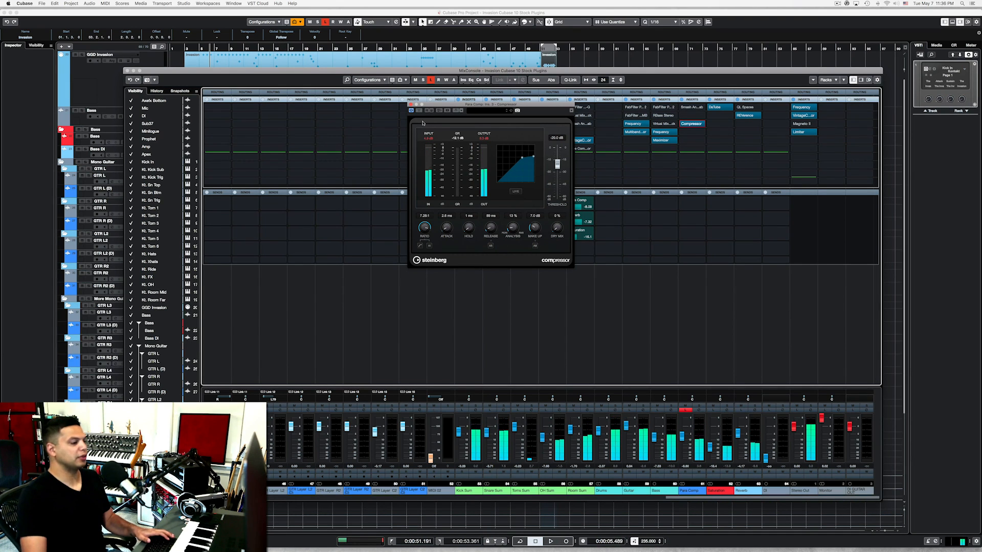
left_click(410, 104)
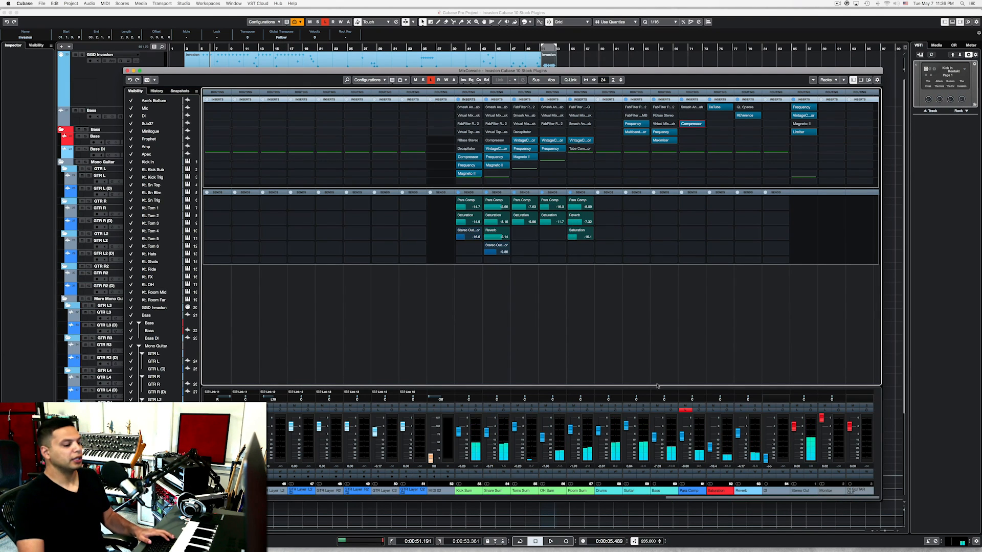
Switch Para Comp from Listen to solo, audition it while nudging its fader, and compare with the solo cleared.
left_click(685, 410)
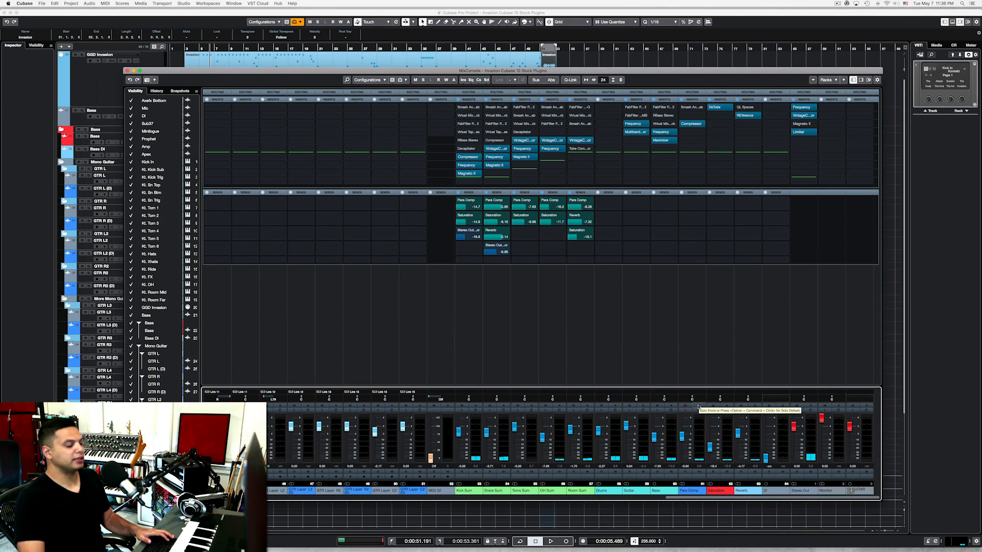
left_click(699, 406)
key("space")
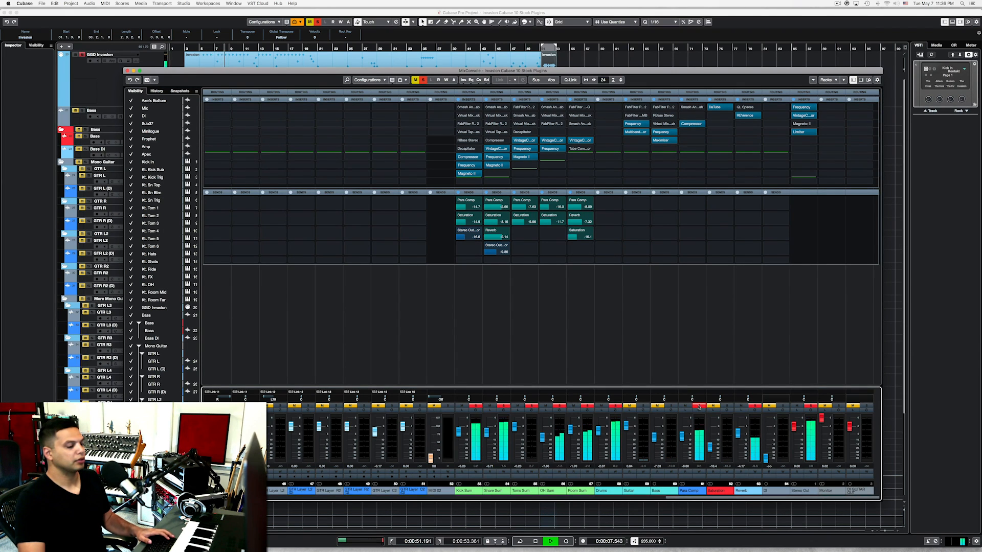
mouse_move(683, 439)
left_mouse_down()
mouse_move(682, 461)
mouse_move(684, 414)
mouse_move(684, 437)
left_mouse_up()
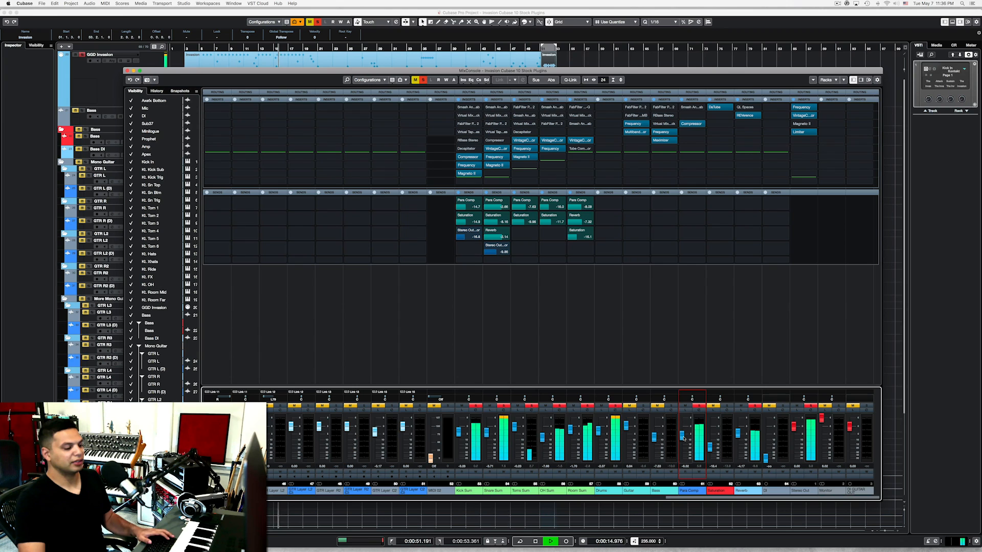
left_click(699, 406)
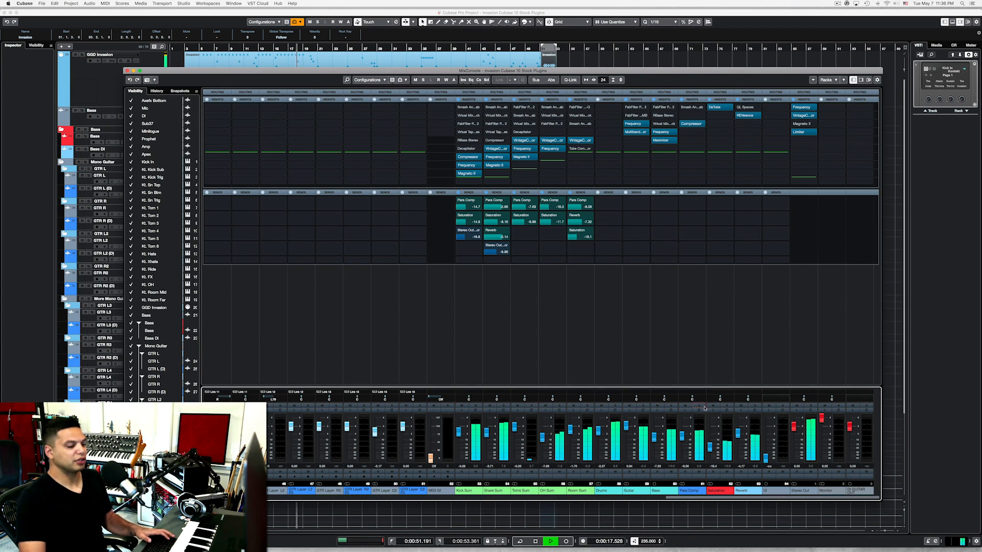
key("space")
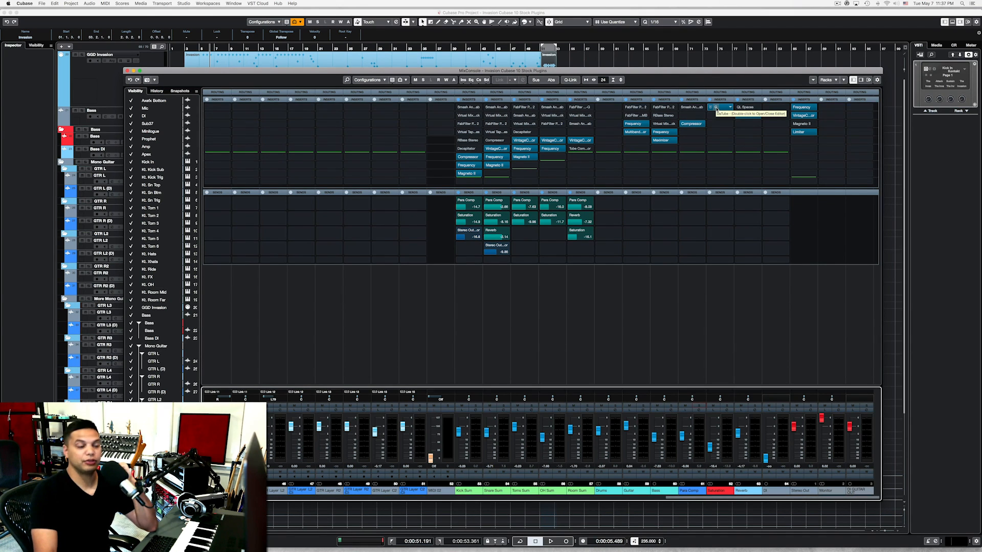
Open the DaTube insert on the Saturation bus, move its window aside to examine the settings, and close it.
double_click(716, 109)
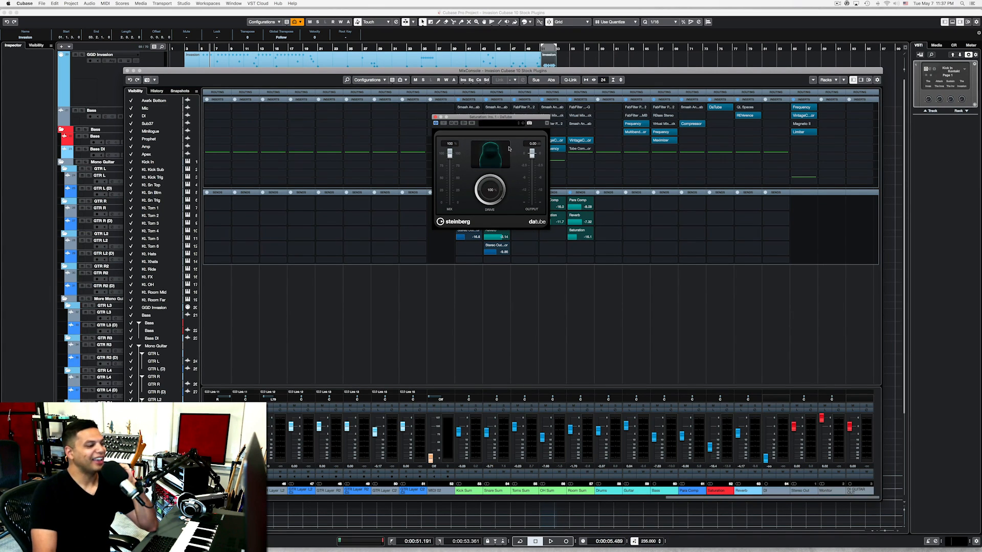
left_click_drag(493, 118, 696, 206)
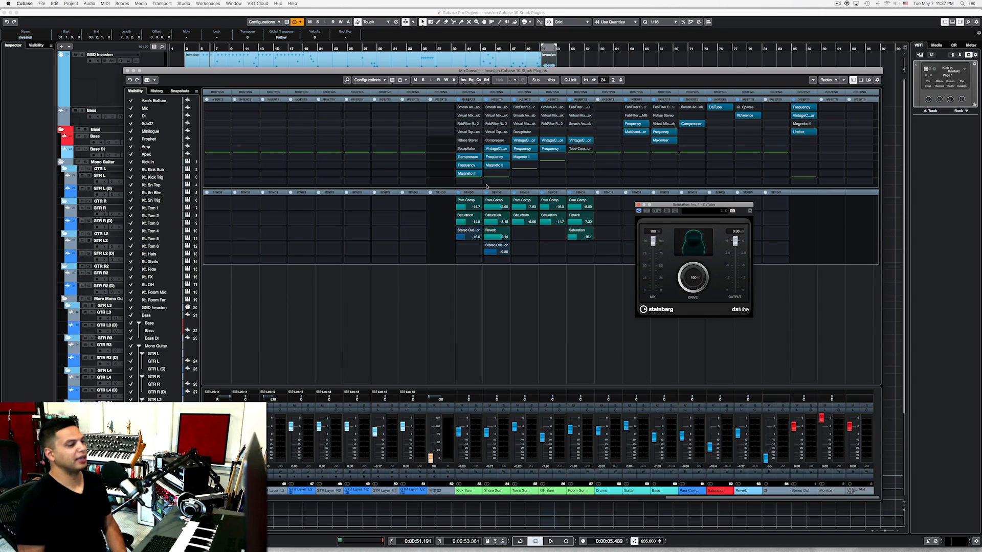
left_click(636, 205)
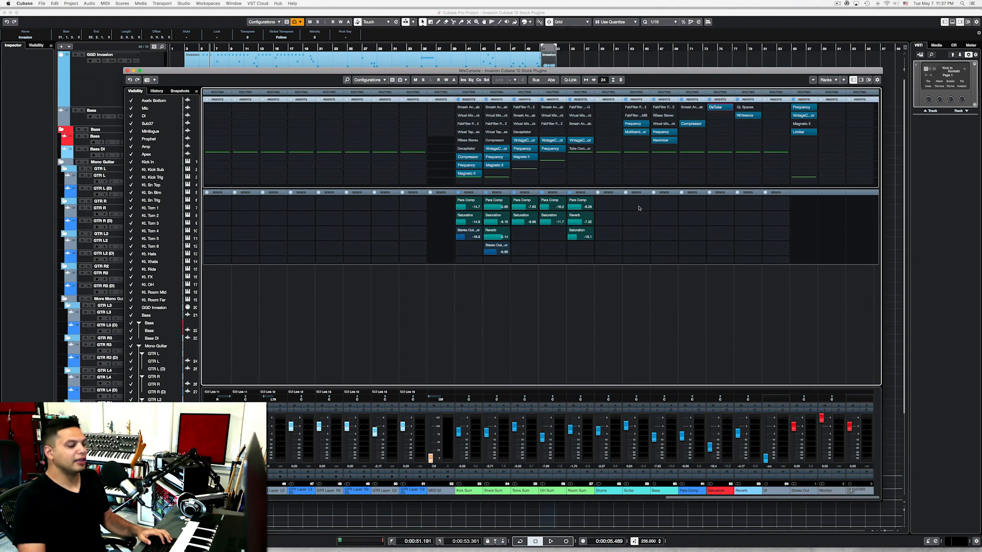
Turn on Listen for the Saturation bus and audition it while raising its fader and returning it to its original level.
left_click(714, 410)
key("space")
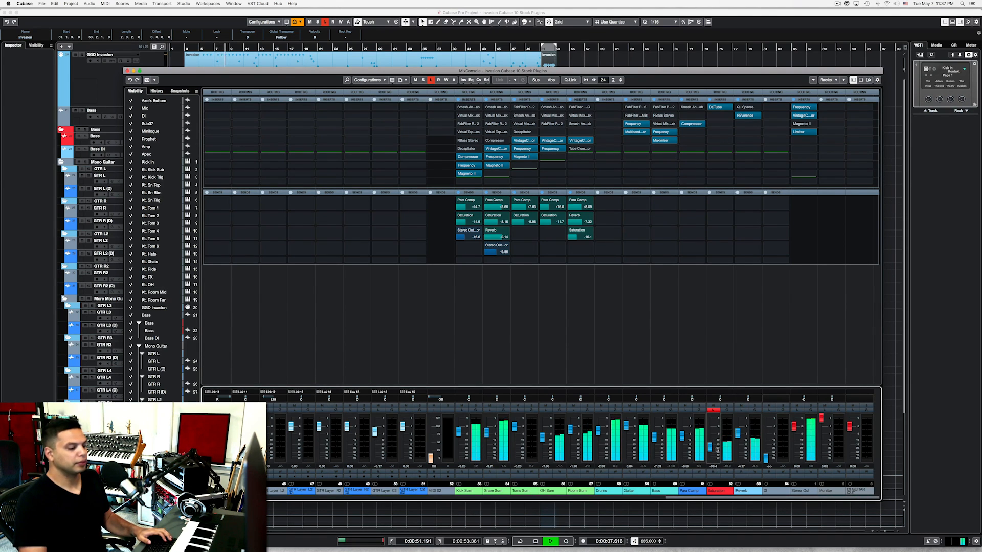
left_click_drag(711, 449, 713, 438)
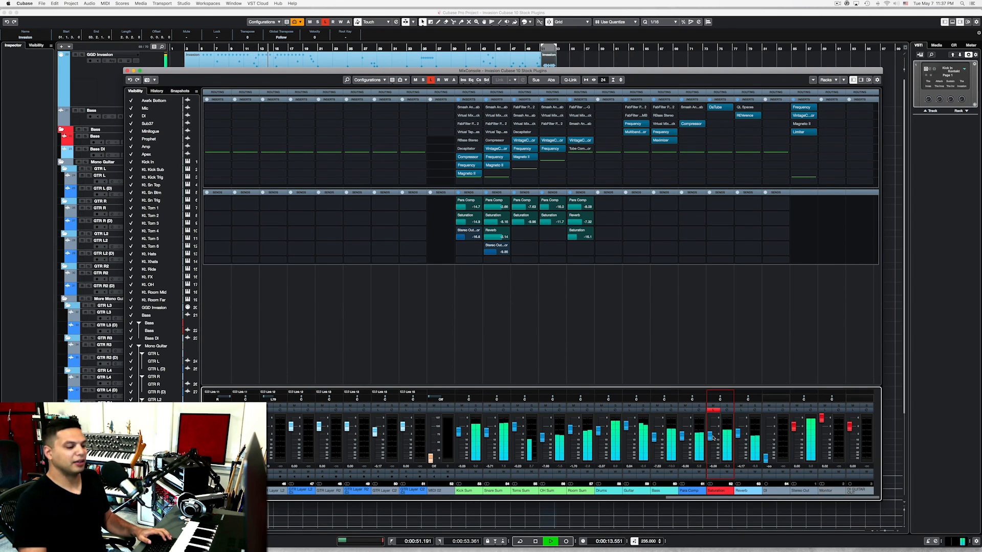
left_click_drag(713, 438, 712, 450)
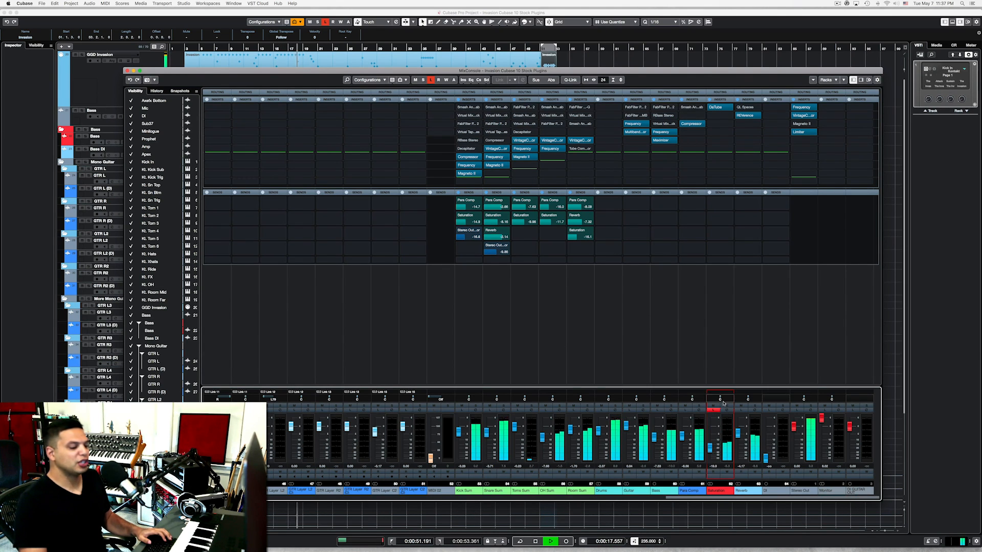
key("space")
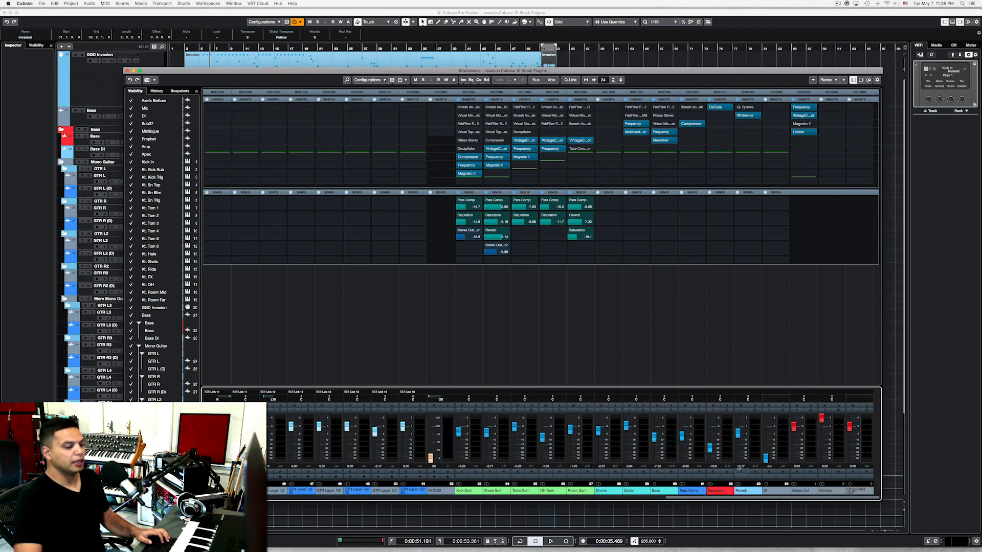
Turn on Listen for the Reverb bus, audition it, and examine the settings of its REVerence insert.
left_click(741, 410)
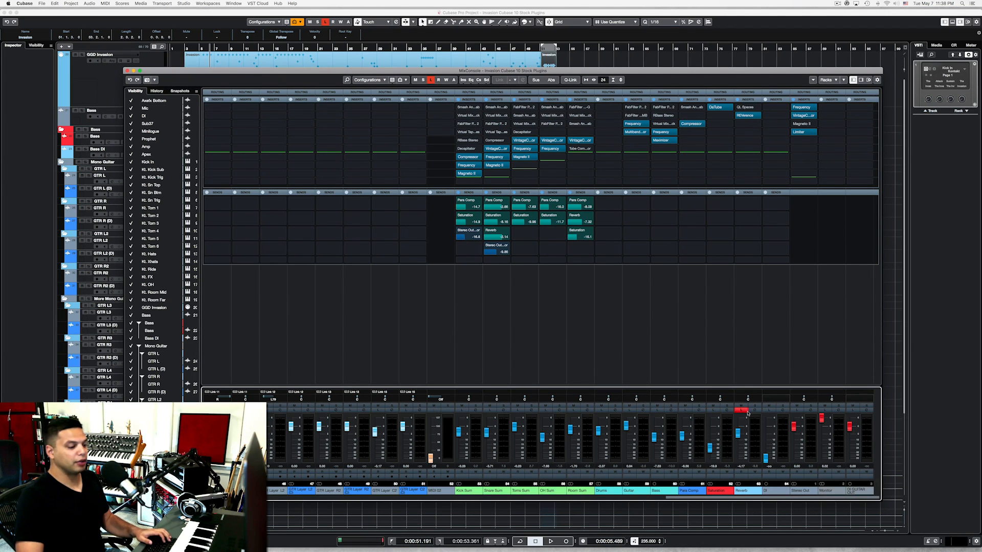
key("space")
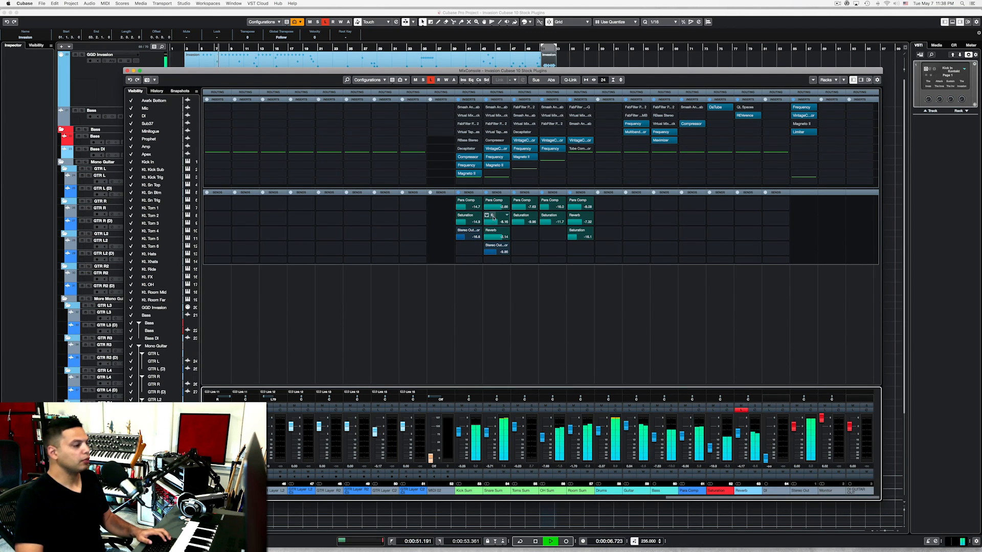
key("space")
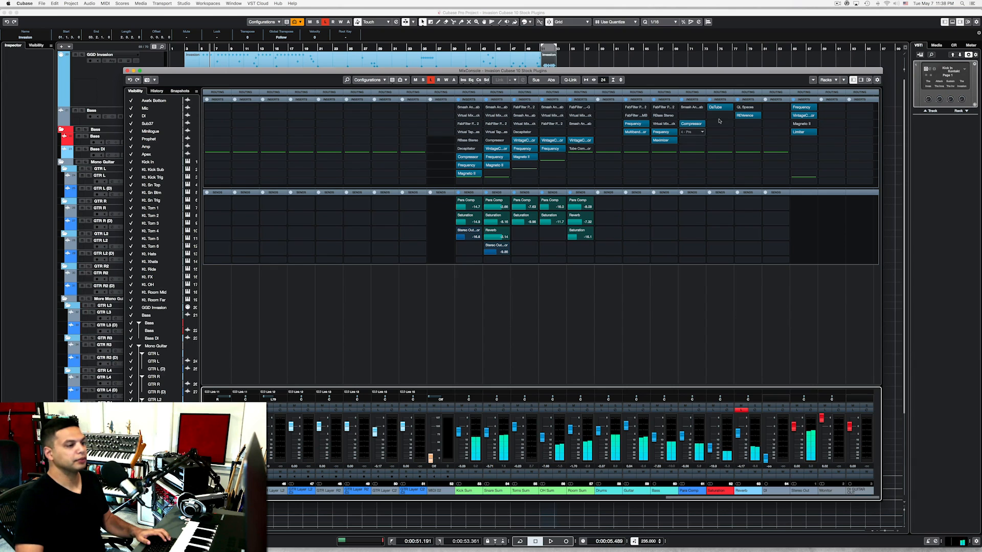
double_click(745, 116)
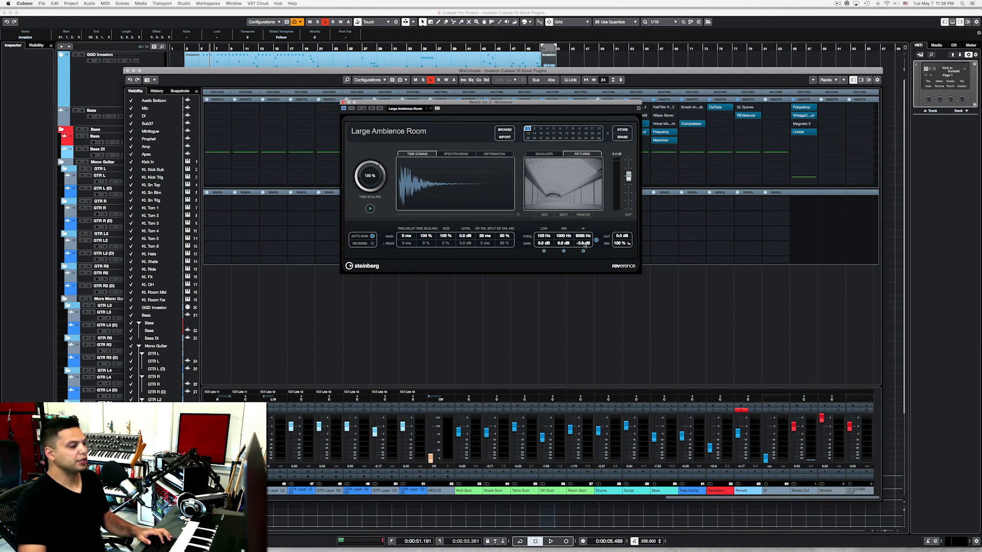
left_click(343, 102)
key("space")
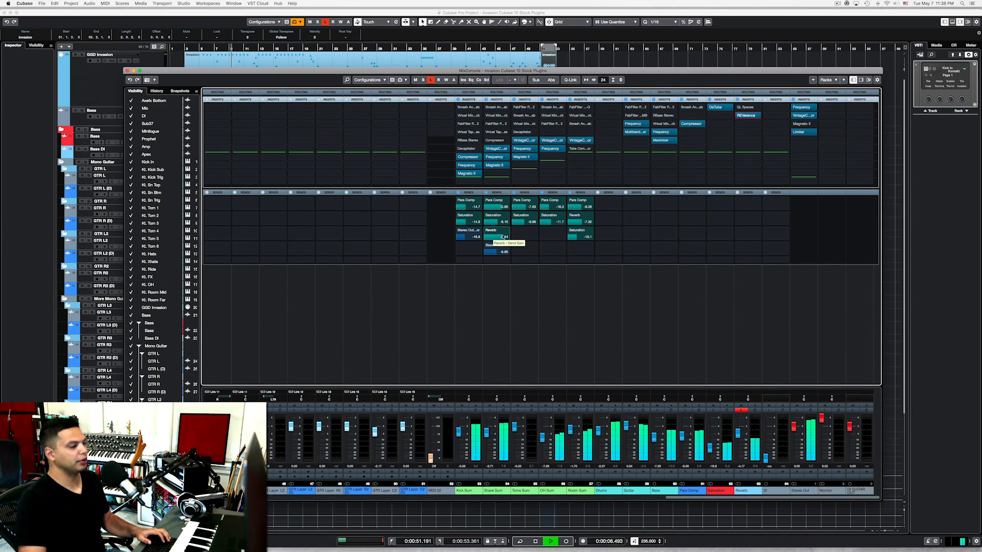
key("space")
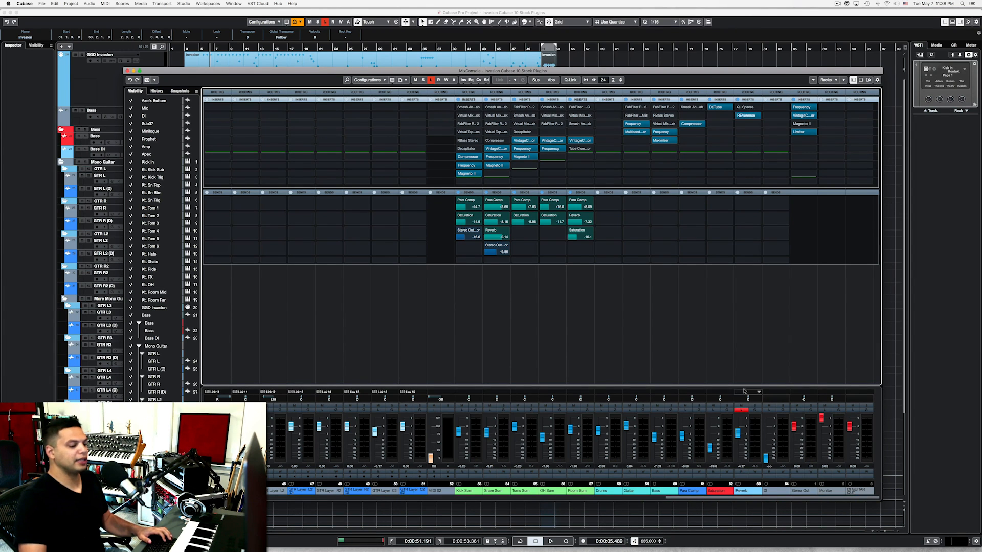
Turn off Listen on the Reverb bus and compare the drum mix with that bus muted and unmuted.
left_click(742, 411)
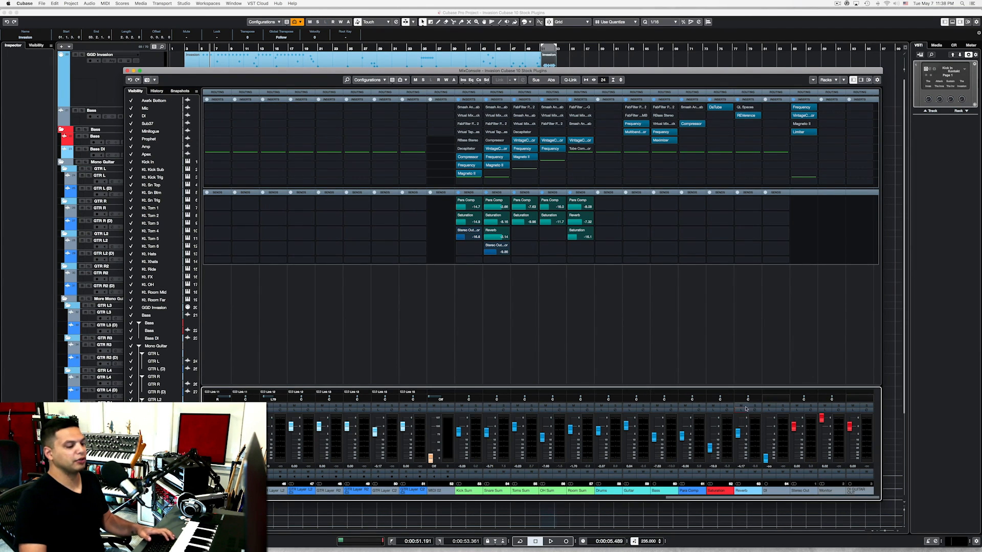
key("space")
left_click(741, 406)
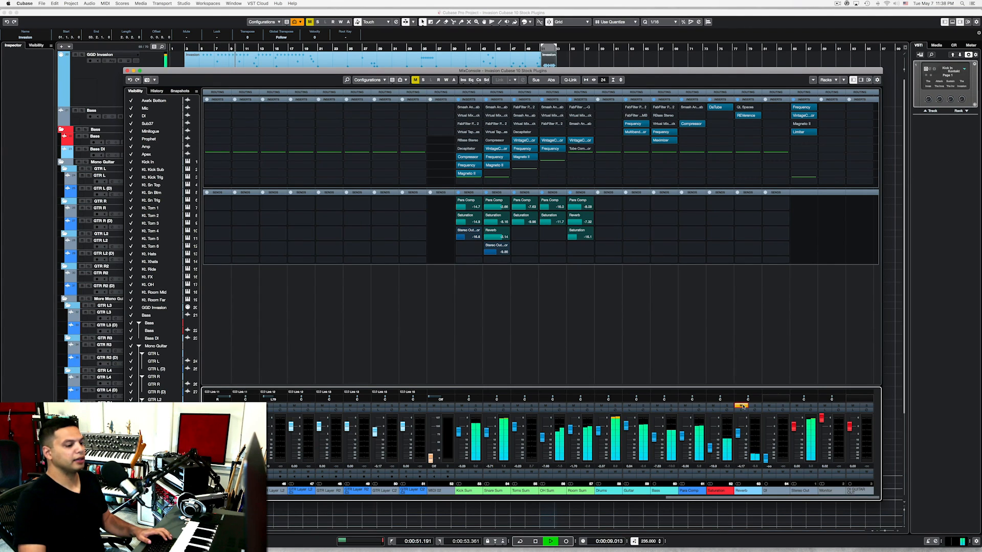
key("space")
left_click(742, 406)
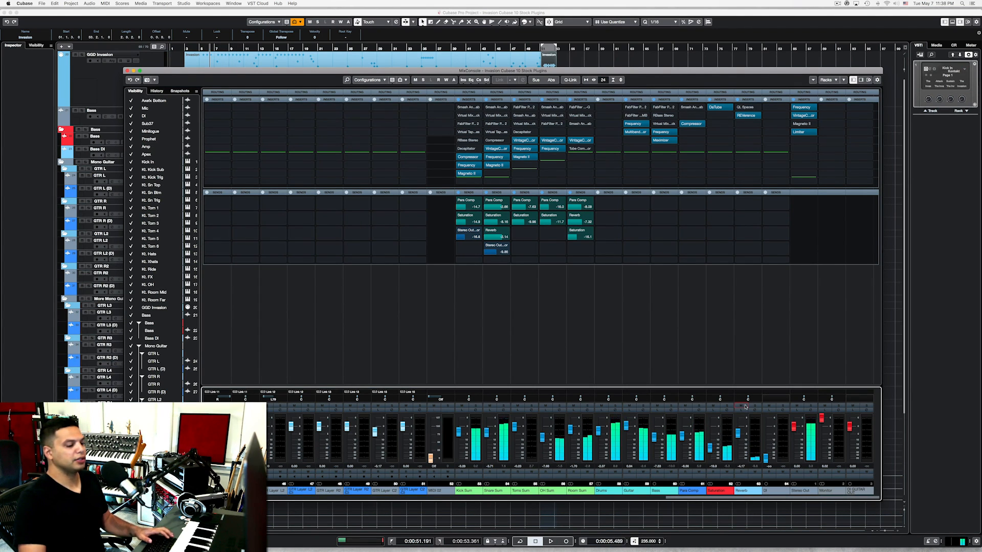
key("space")
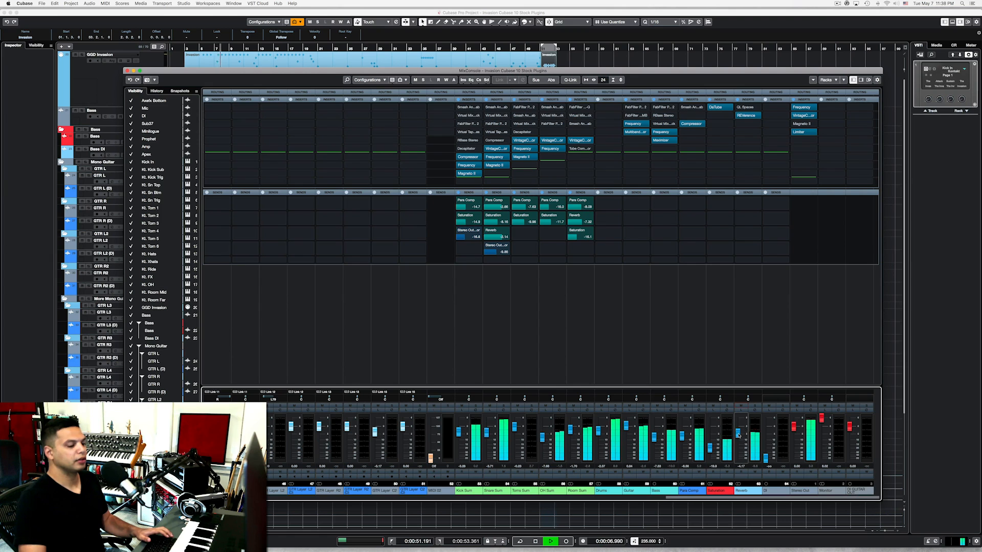
Replay the drum mix and mute the Reverb bus briefly once more before restoring it and stopping playback.
key("space")
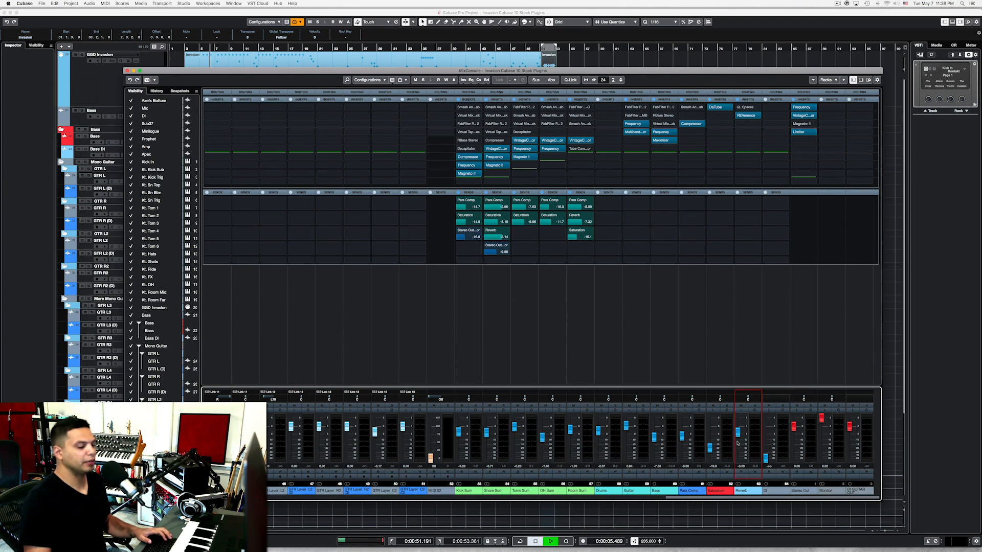
key("space")
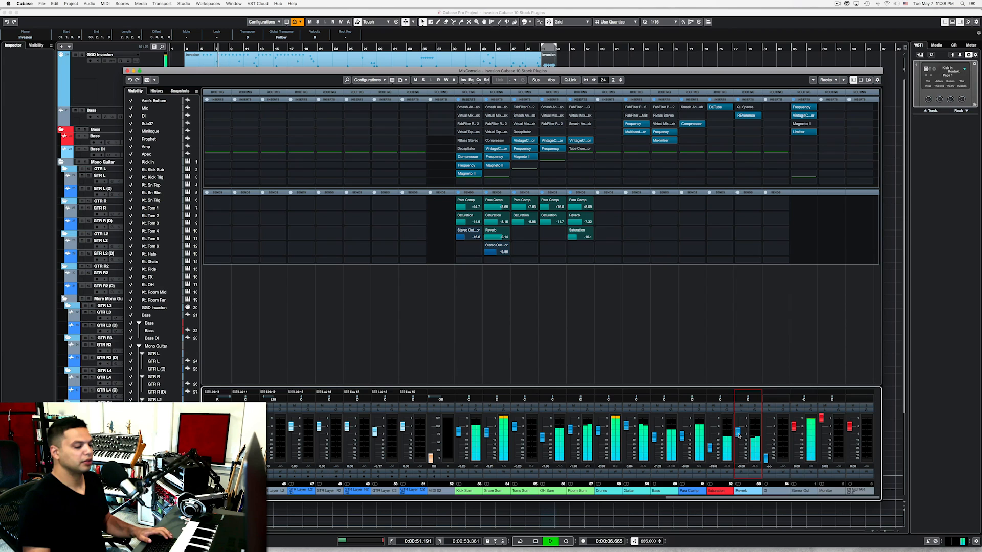
left_click(742, 407)
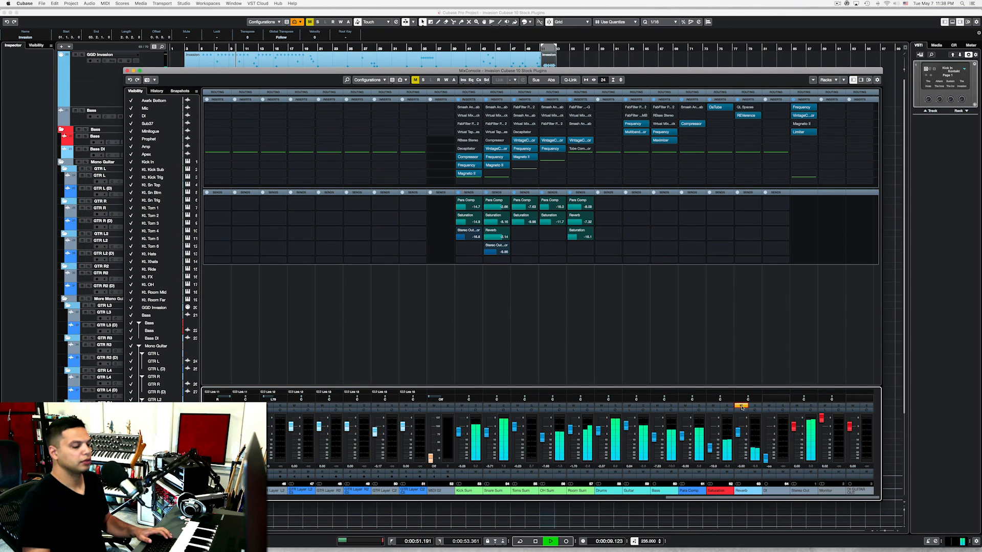
left_click(741, 407)
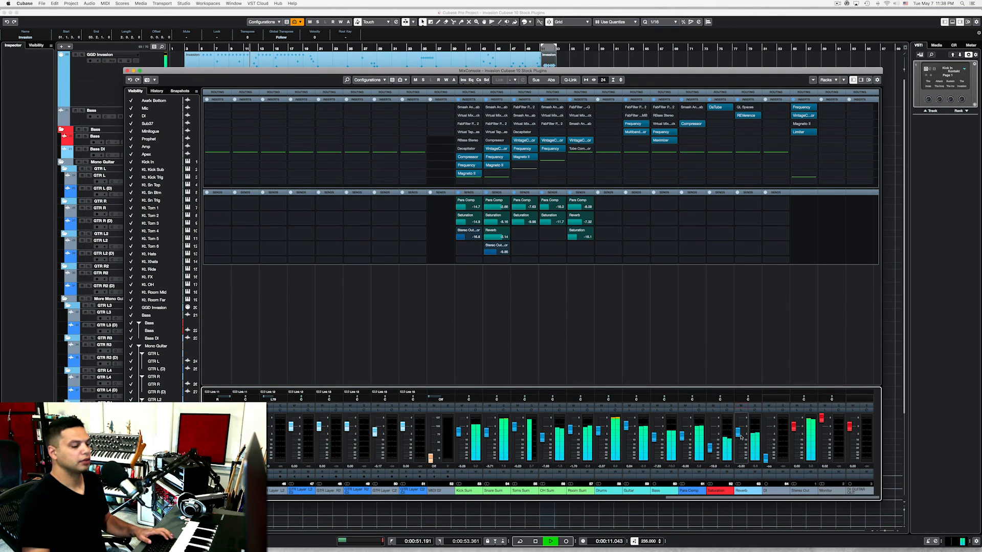
key("space")
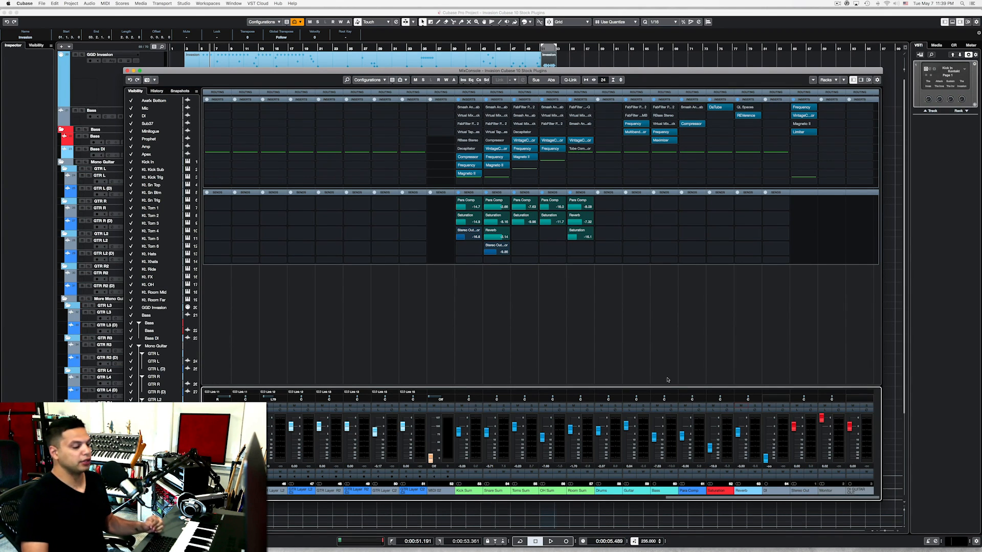
Solo the Guitar bus and open its Frequency and MultibandCompressor inserts, placing the two windows side by side.
left_click(644, 406)
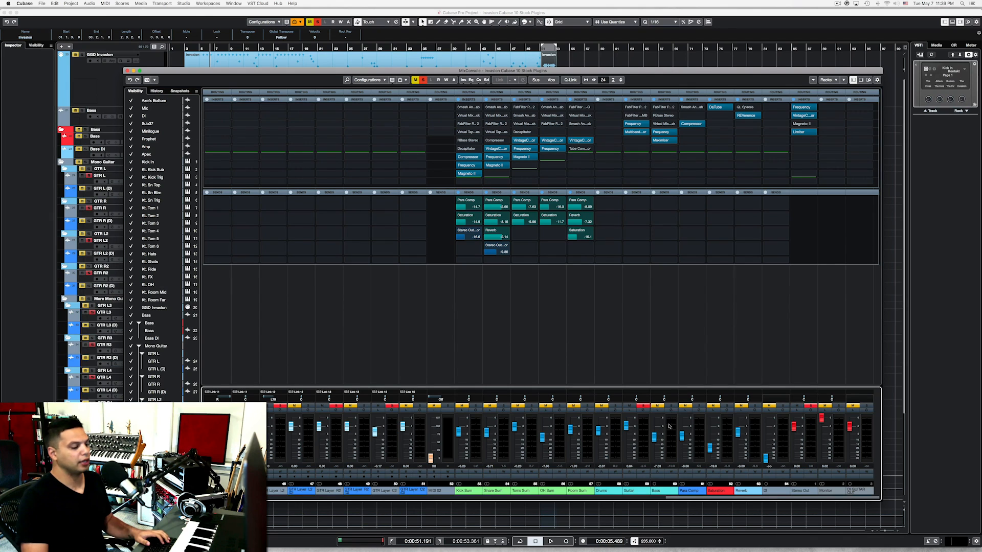
left_click(632, 125)
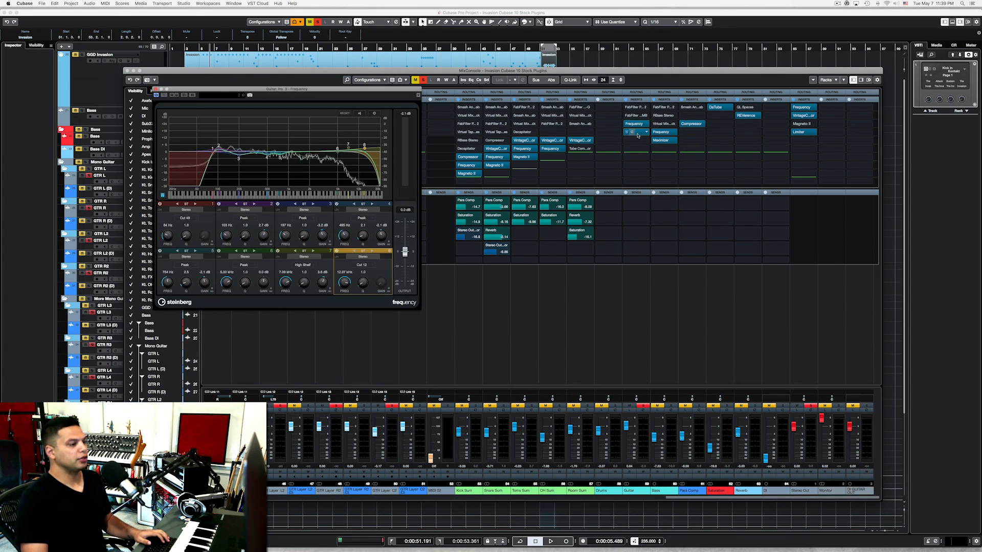
left_click(632, 132)
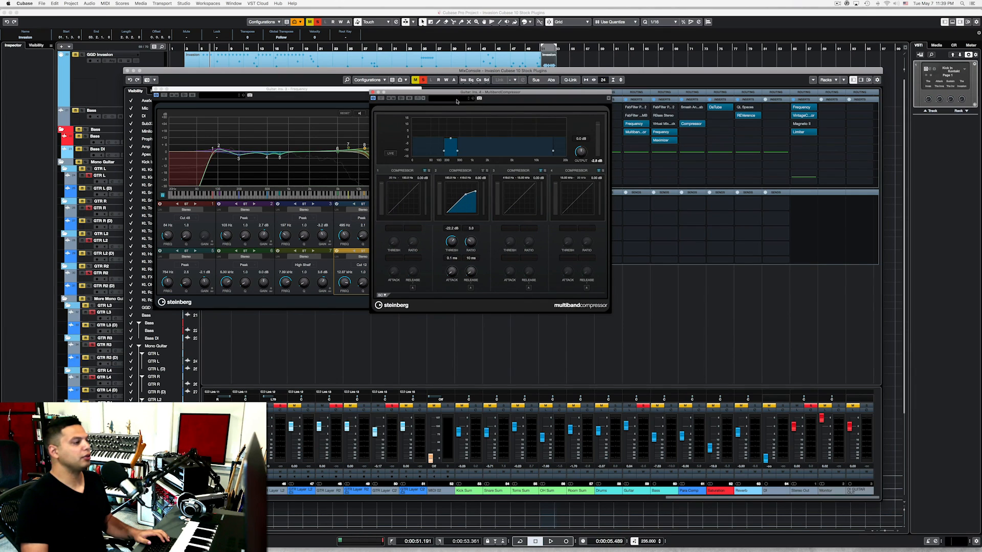
left_click_drag(456, 100, 626, 132)
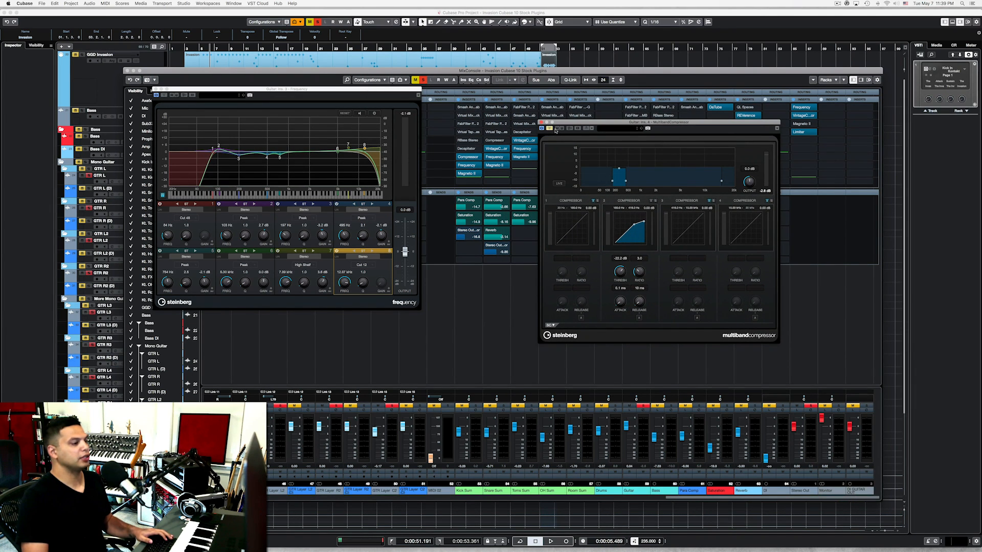
Audition the soloed guitars with the Frequency EQ active and bypassed, leave it active, and close its window.
key("space")
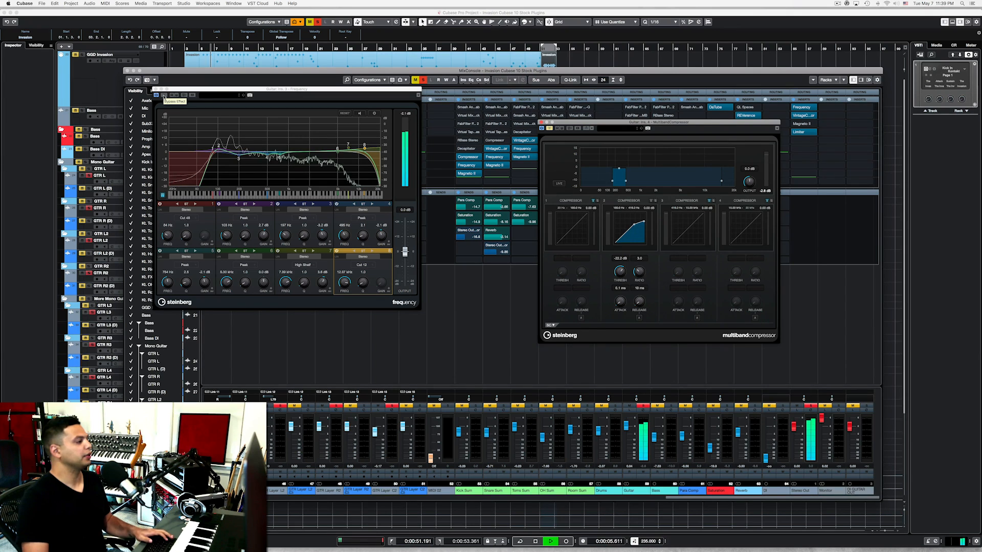
key("space")
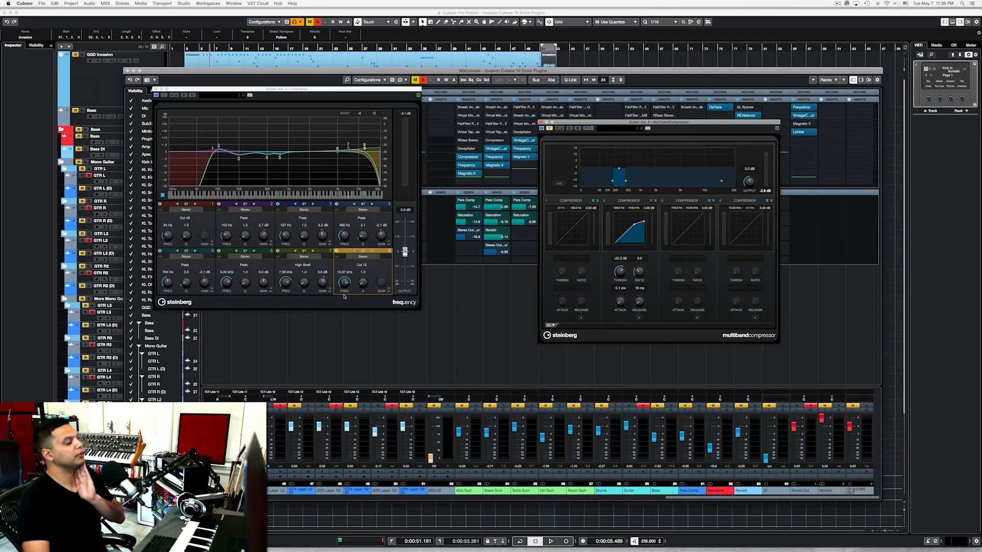
left_click(163, 95)
key("space")
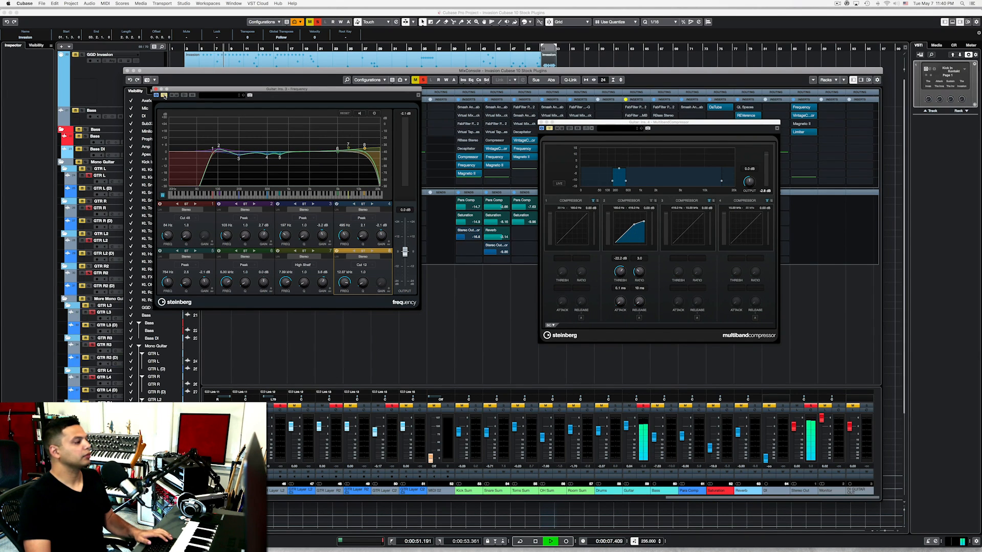
left_click(163, 95)
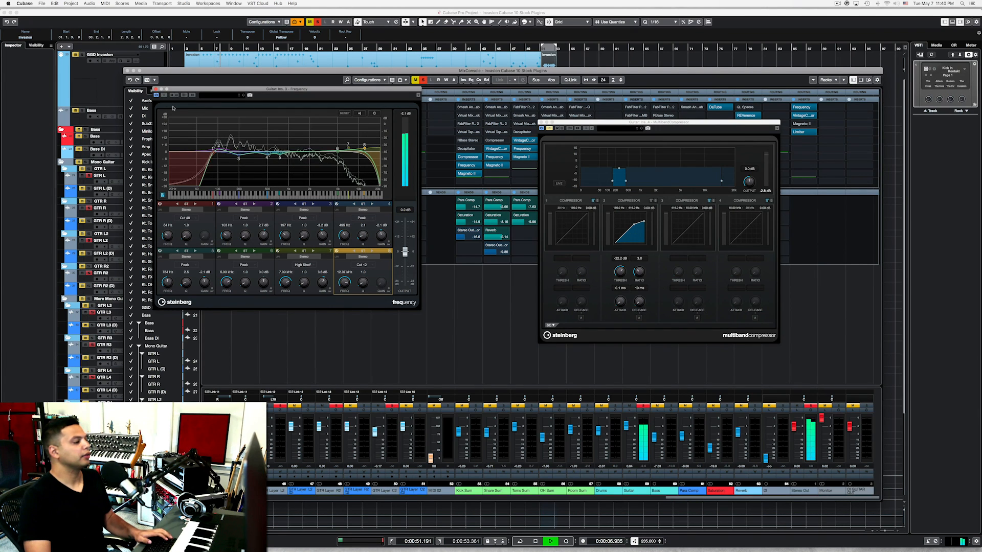
key("space")
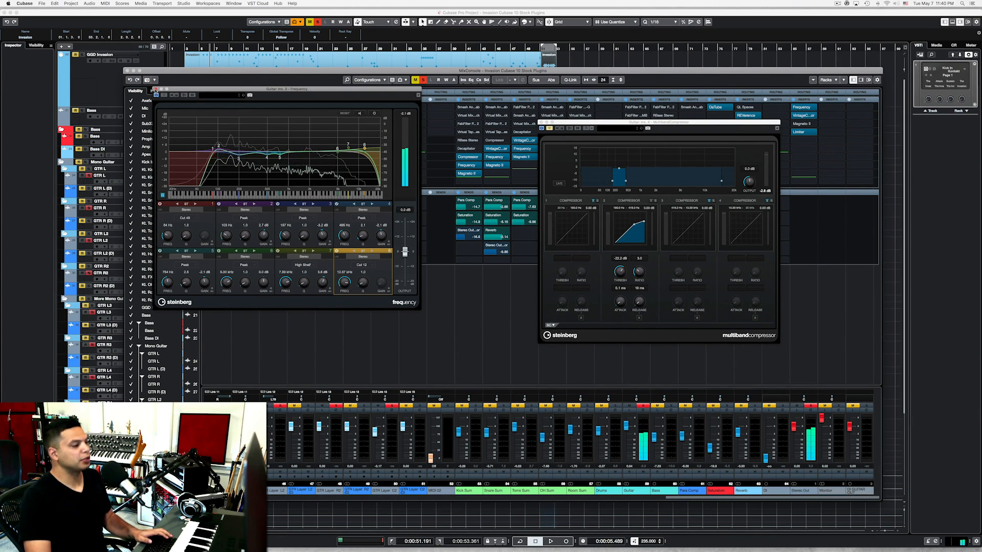
left_click(155, 89)
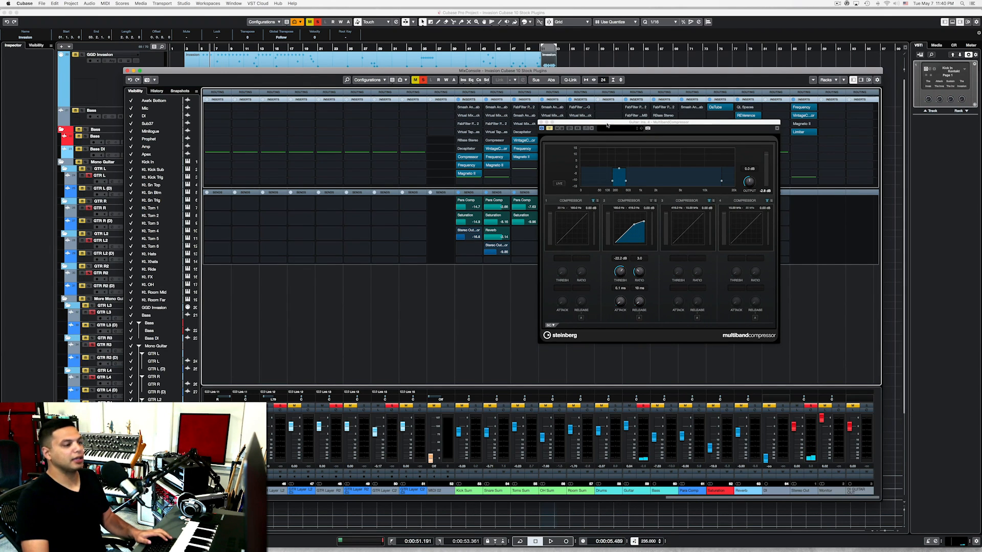
Move the Guitar bus's MultibandCompressor window to mid-screen and audition the guitars with the effect bypassed and active.
left_click_drag(608, 126, 423, 158)
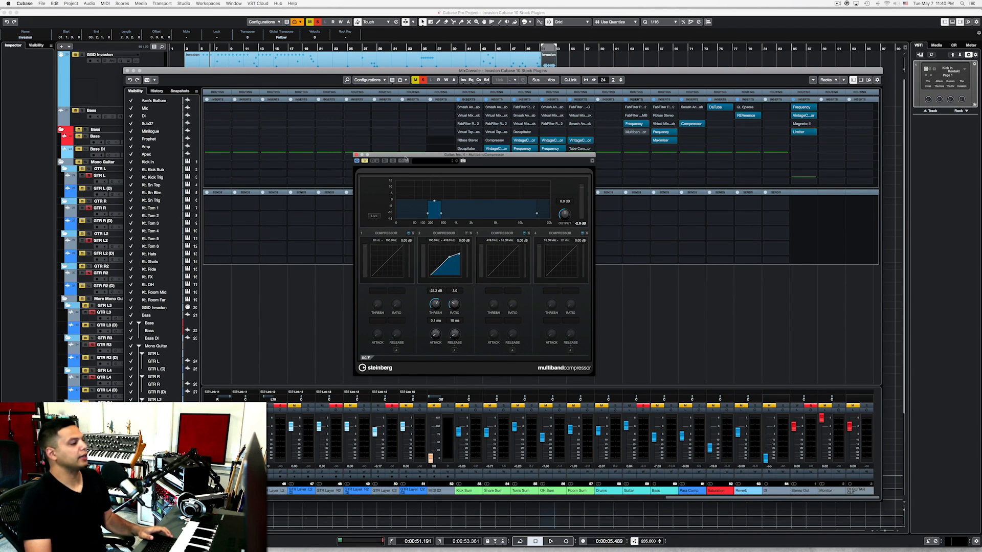
left_click_drag(408, 157, 438, 159)
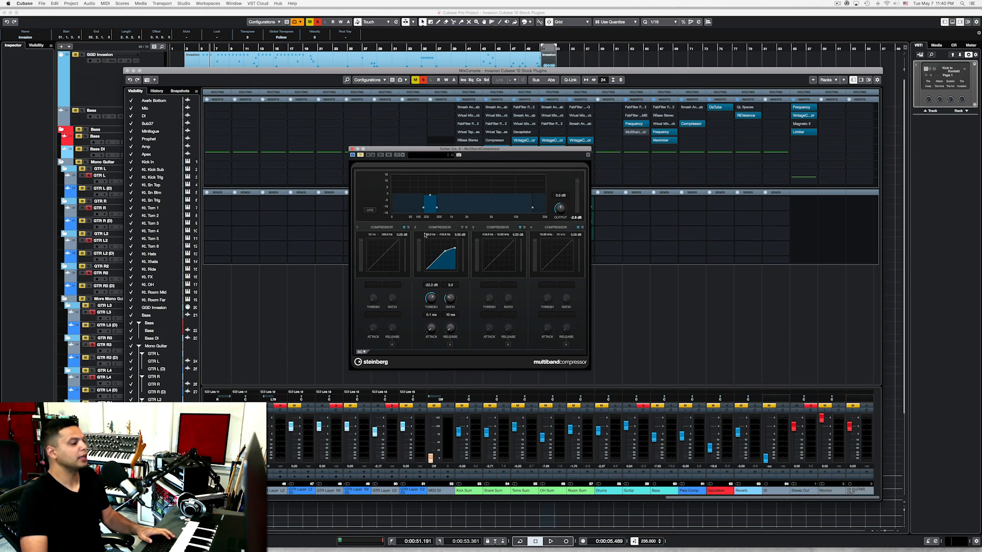
key("space")
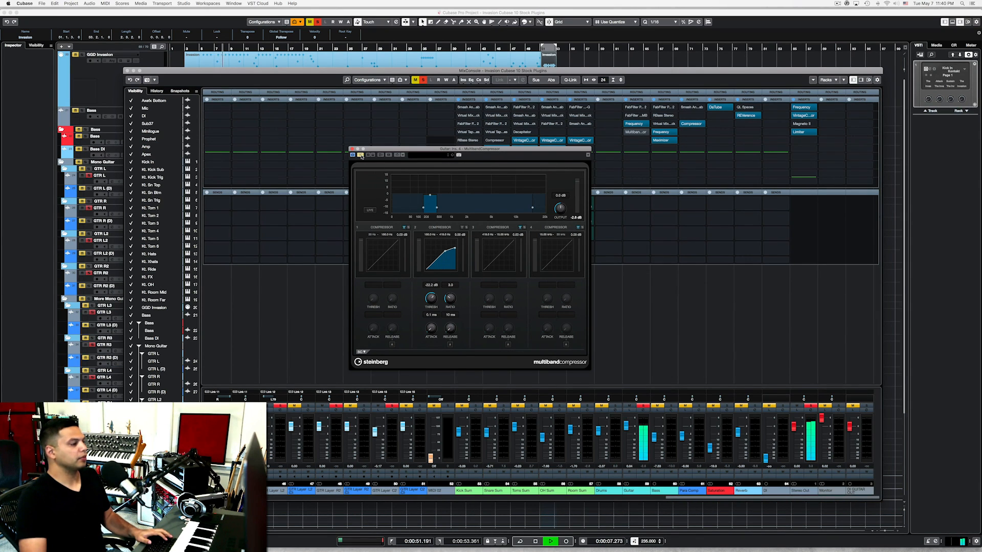
key("space")
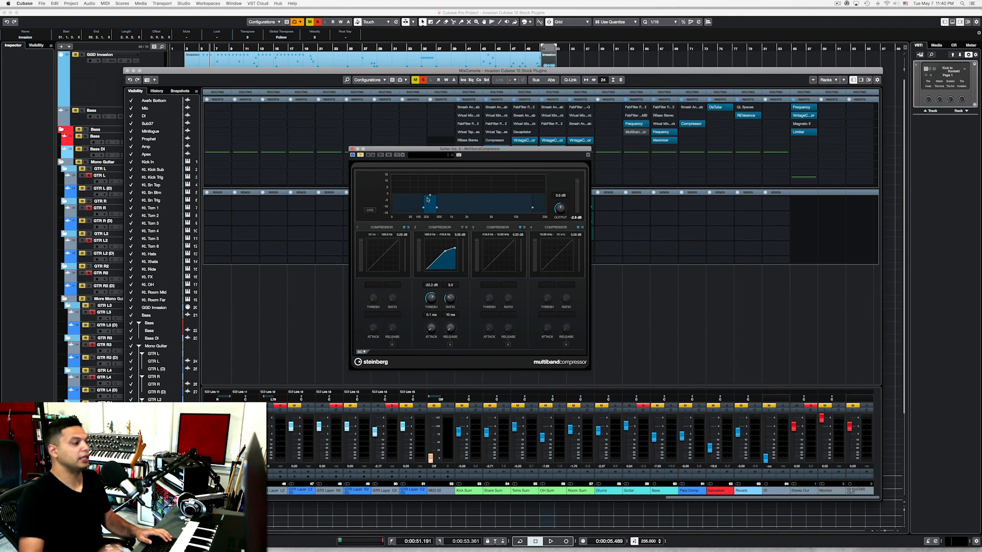
key("space")
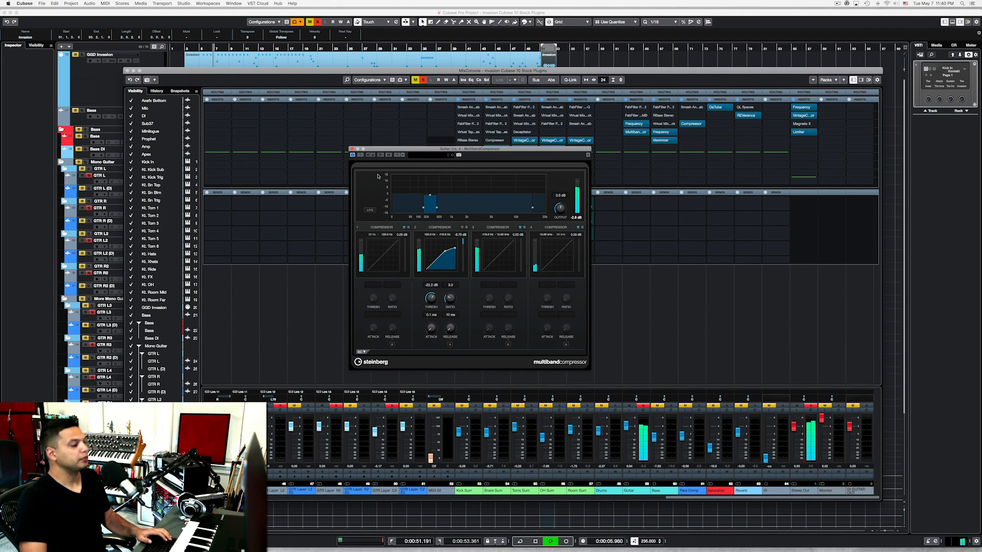
key("space")
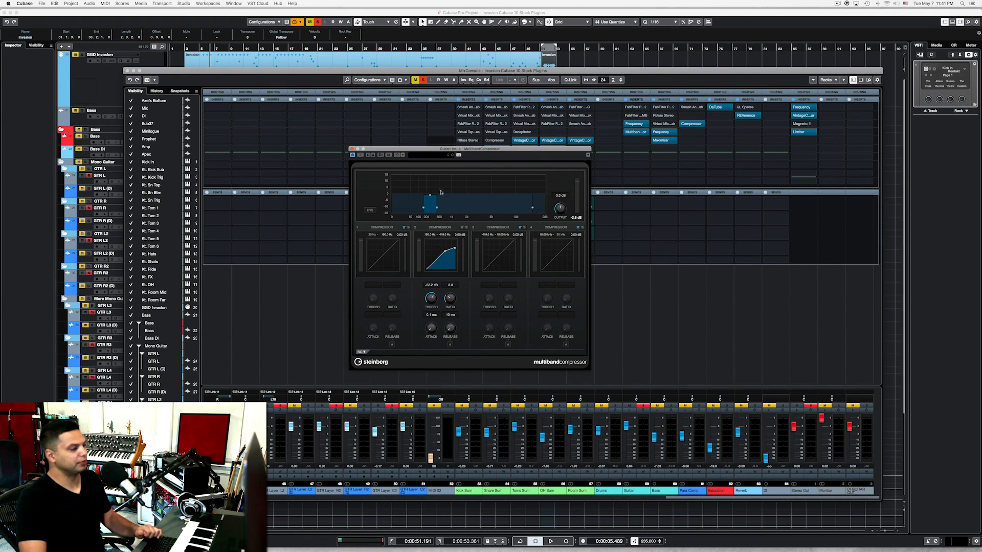
Check the compressed band's upper crossover, compare the guitars with MultibandCompressor bypassed and active again, and close its window.
mouse_move(436, 210)
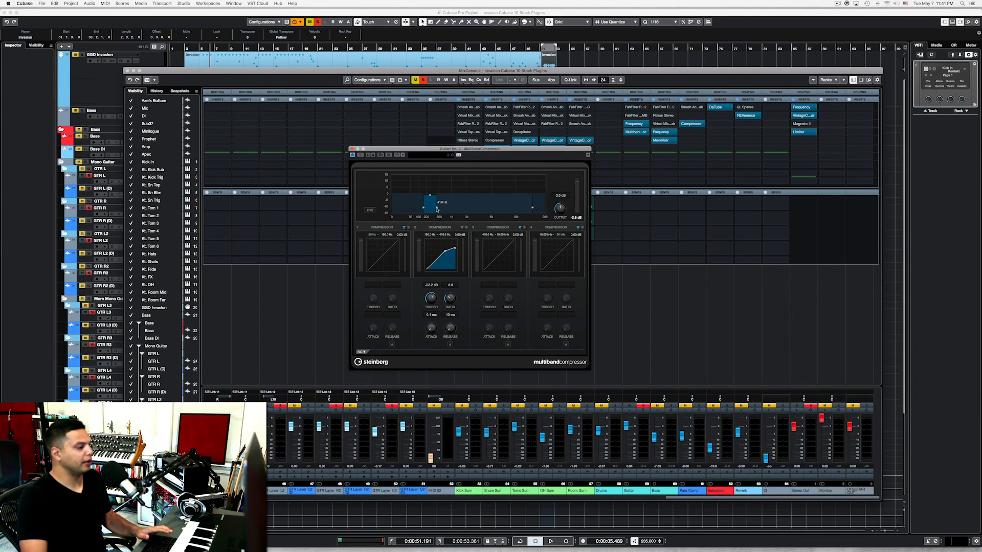
key("space")
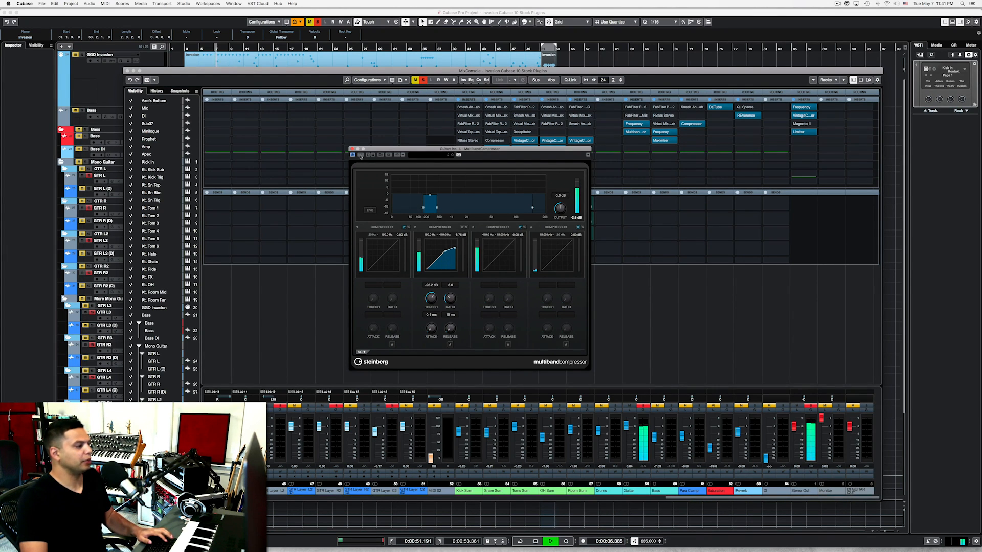
left_click(360, 155)
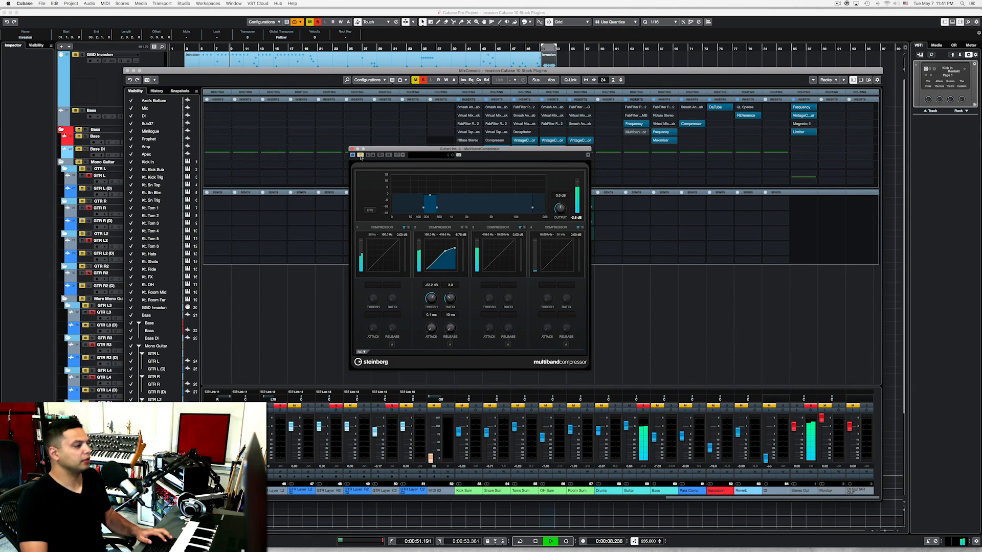
left_click(361, 155)
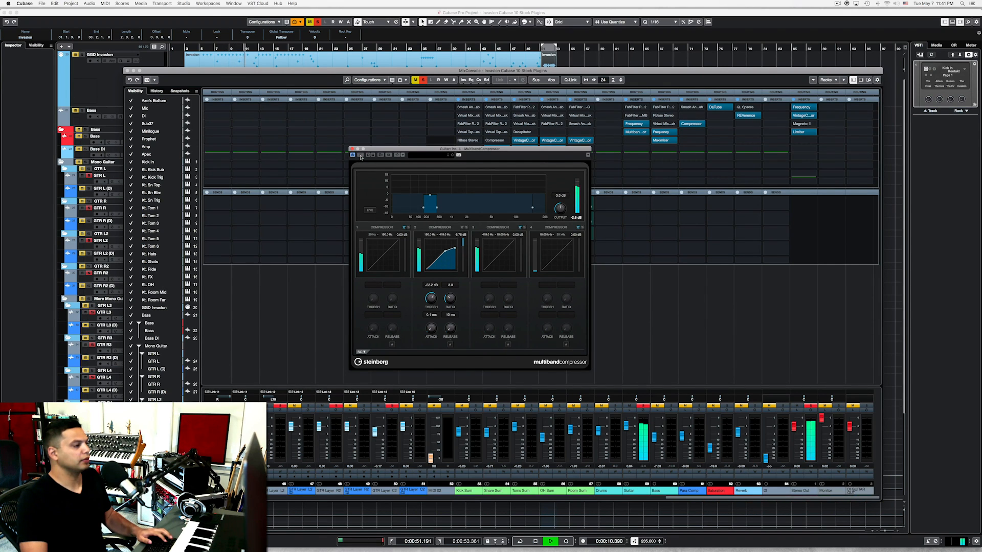
key("space")
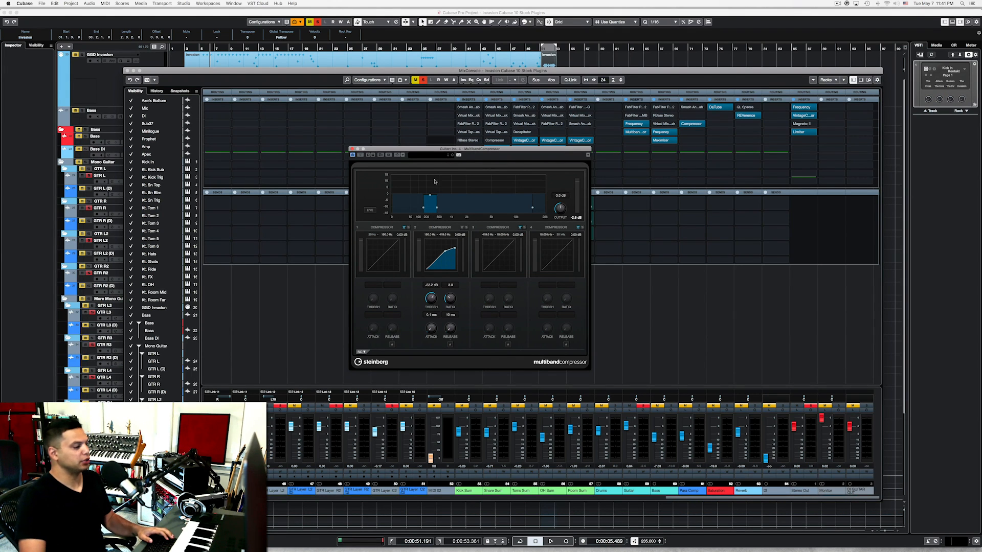
left_click(352, 149)
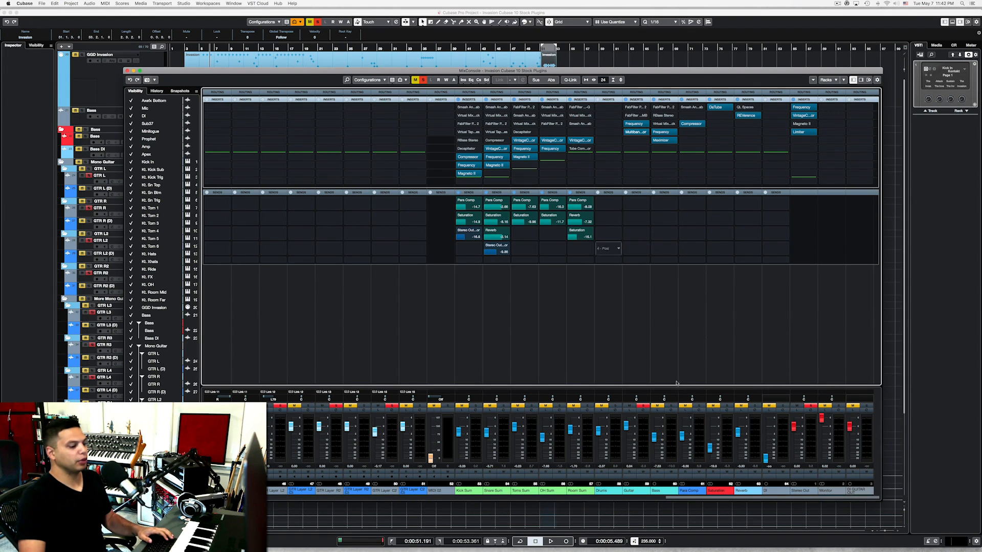
Switch the solo from the Guitar bus to the Bass bus, play it, and open its Frequency insert.
left_click(642, 405)
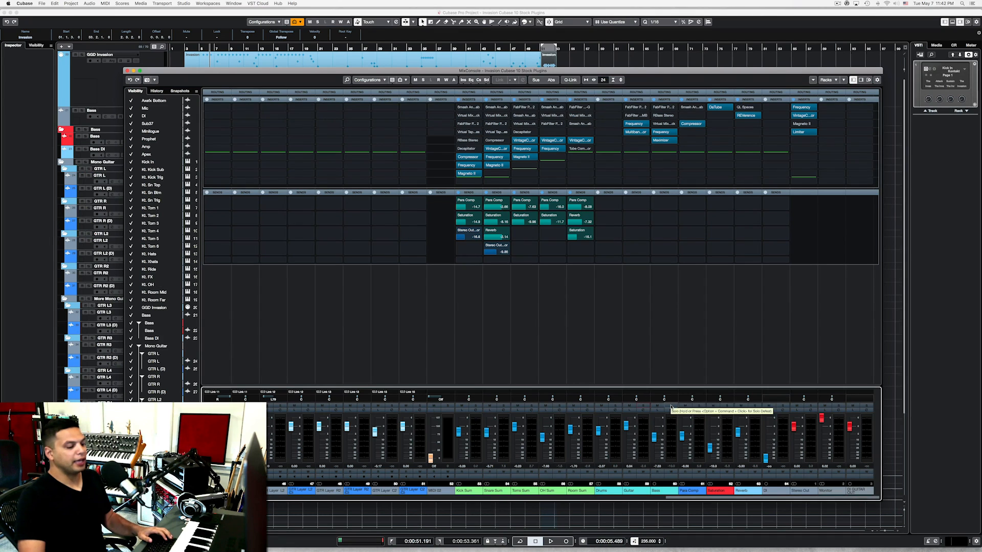
left_click(671, 406)
key("space")
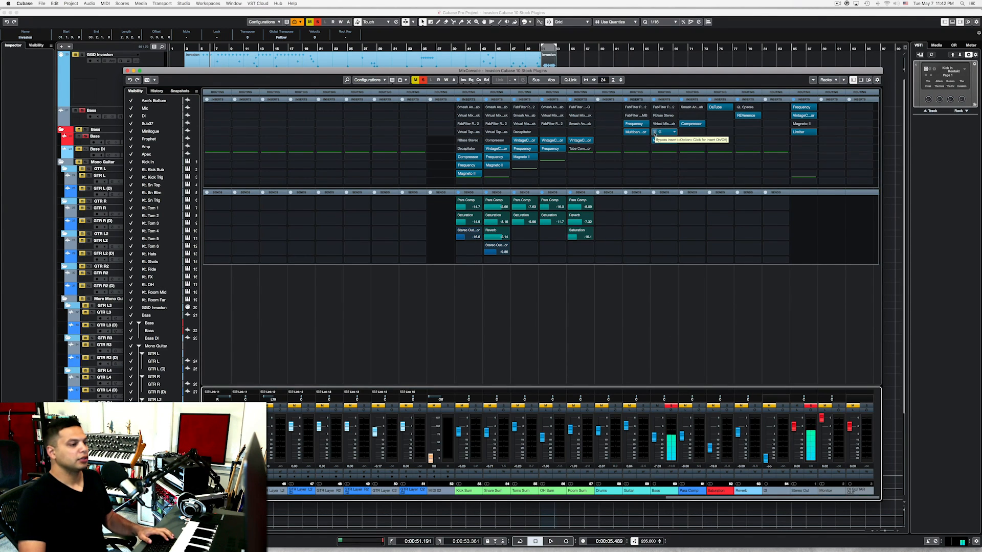
left_click(658, 134)
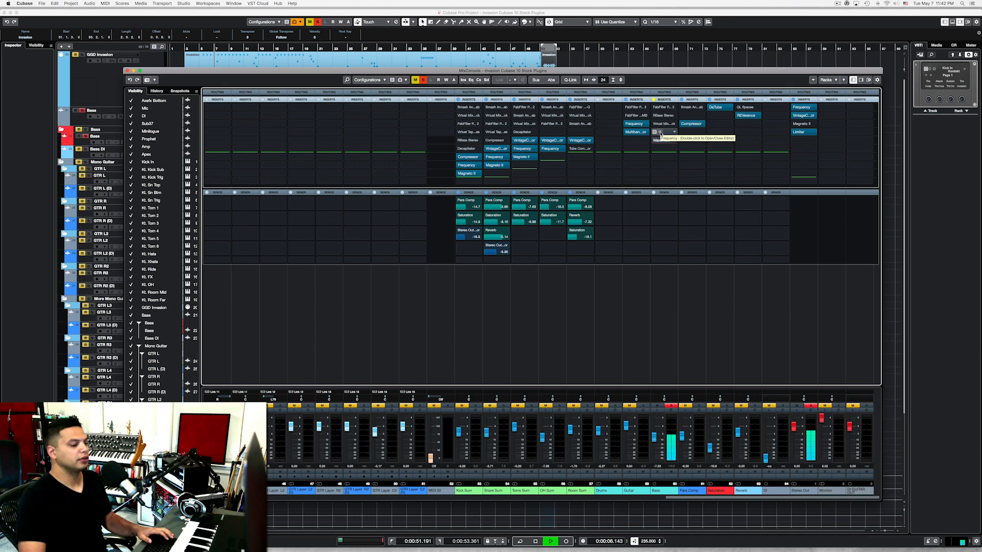
double_click(660, 134)
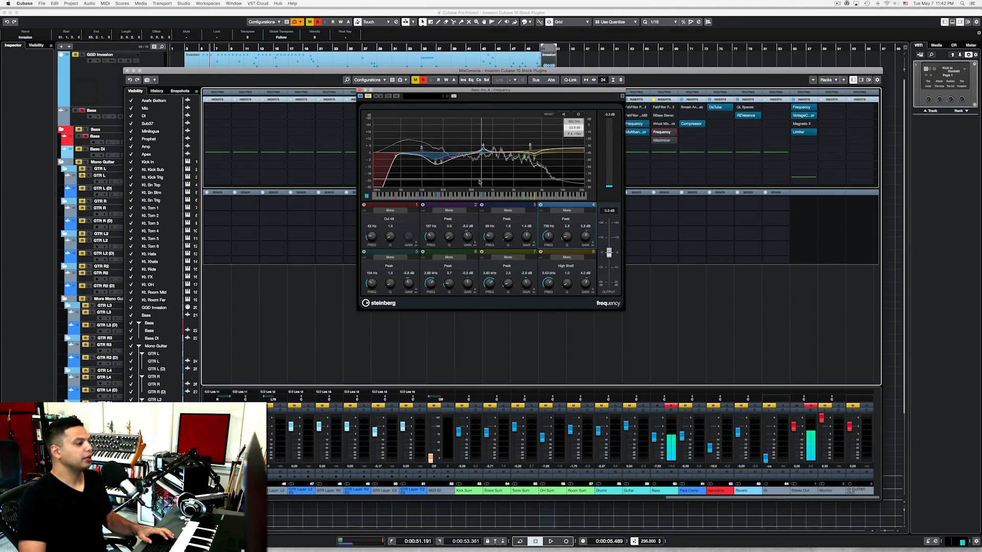
Audition the soloed bass through the active Frequency EQ and examine its band settings.
key("space")
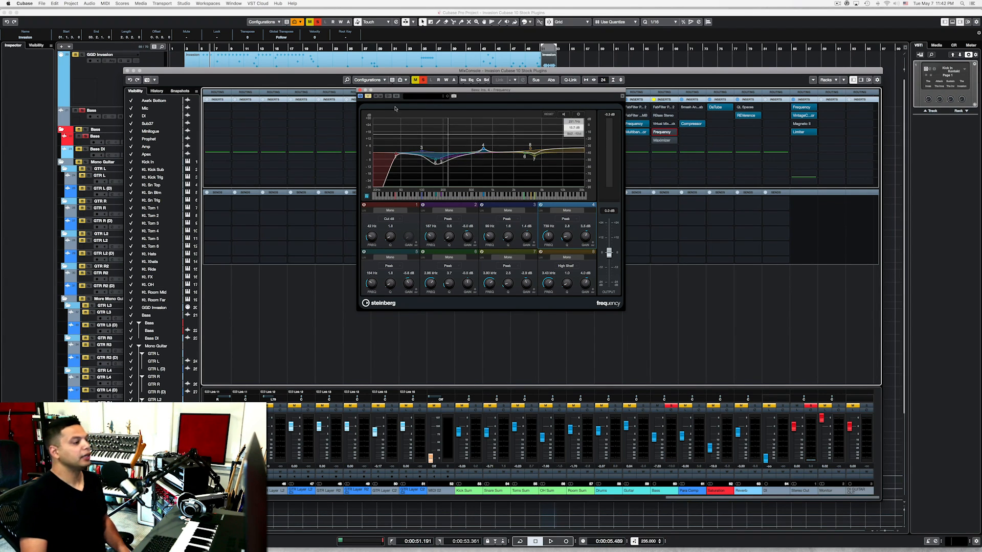
key("space")
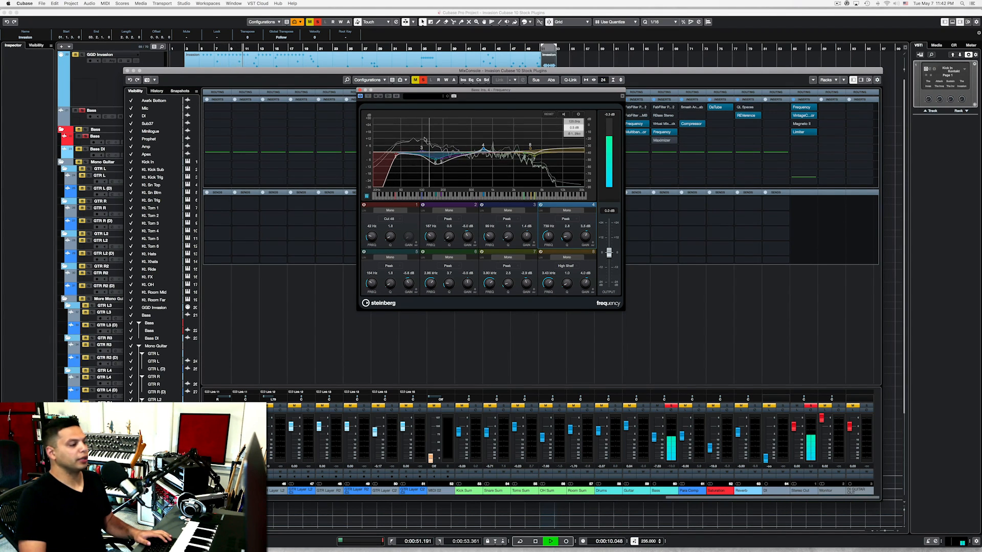
key("space")
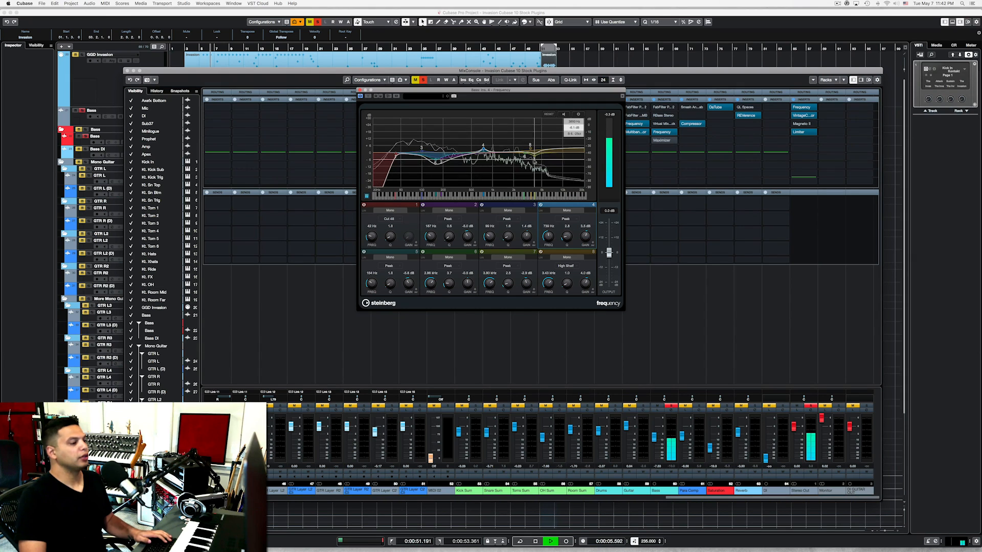
key("space")
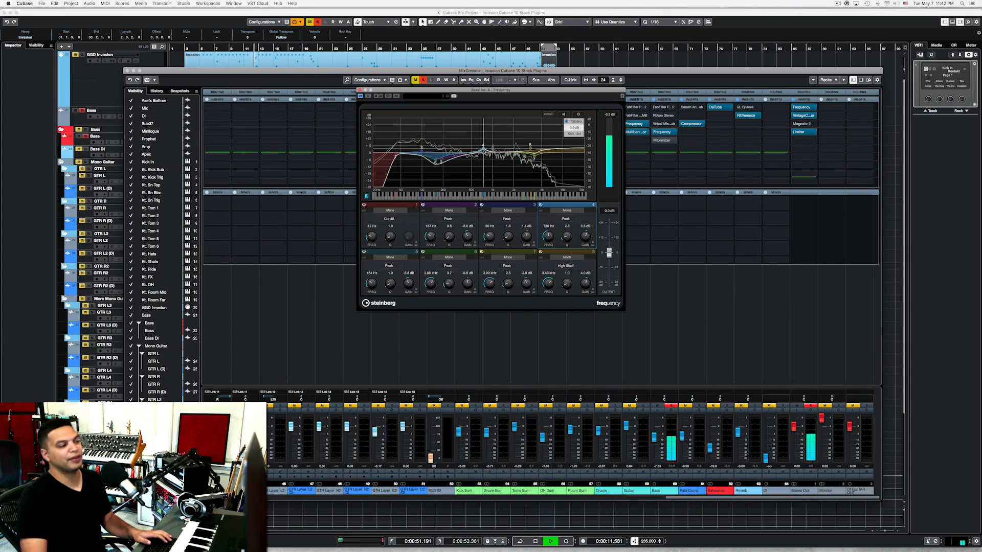
Stop playback, close the Bass bus's Frequency window, and open its Maximizer insert while the soloed bass plays again.
key("space")
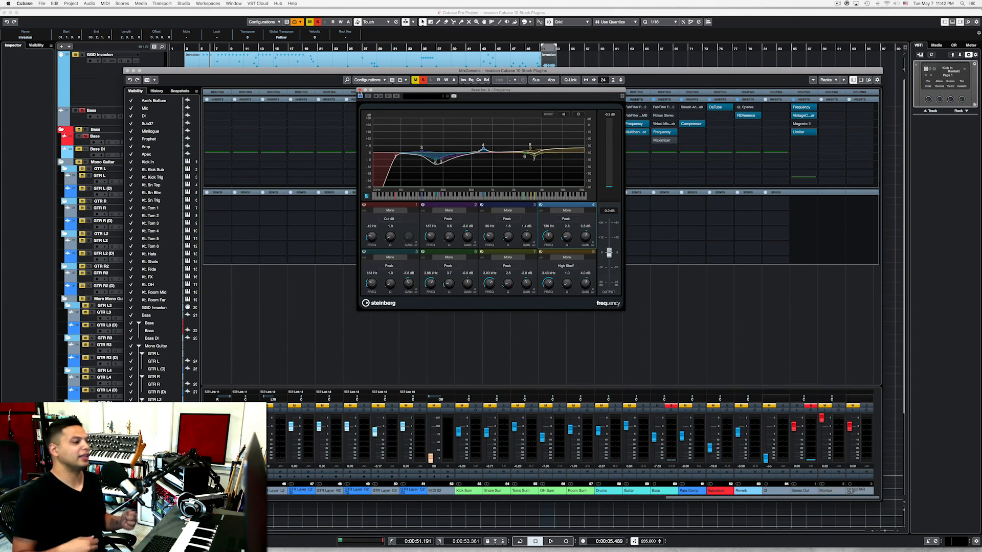
left_click(360, 90)
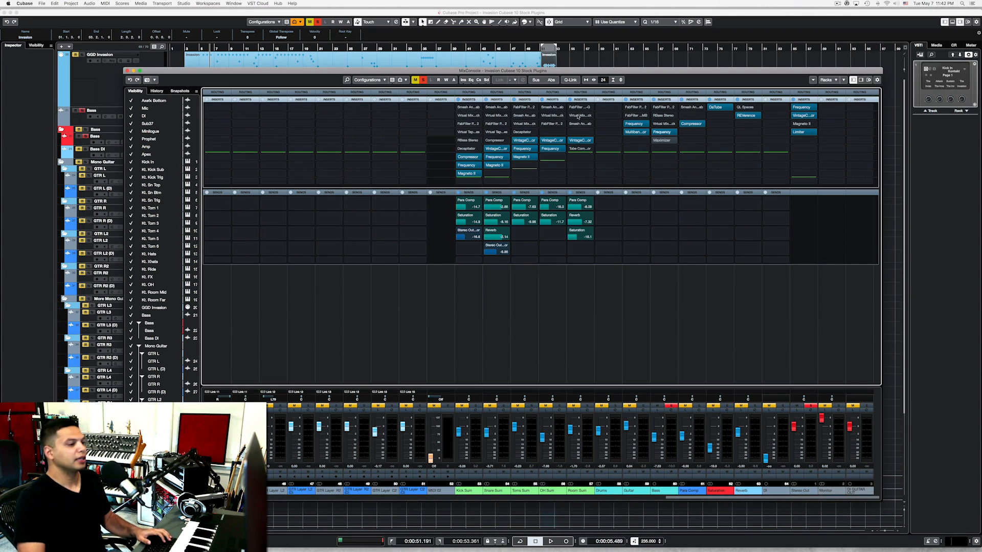
key("space")
left_click(661, 140)
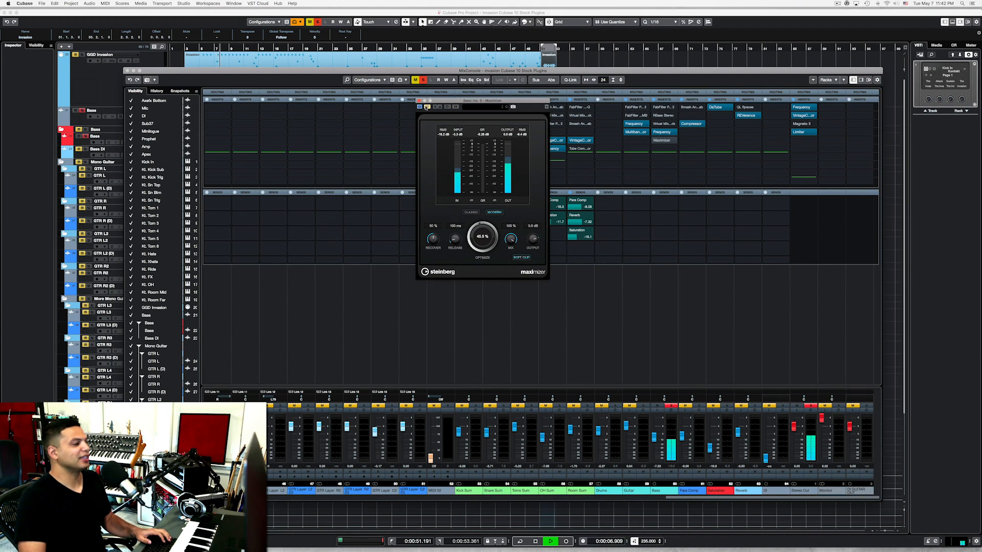
Activate the bypassed Maximizer on the soloed Bass bus, and close its window after auditioning the bass through it.
left_click(427, 107)
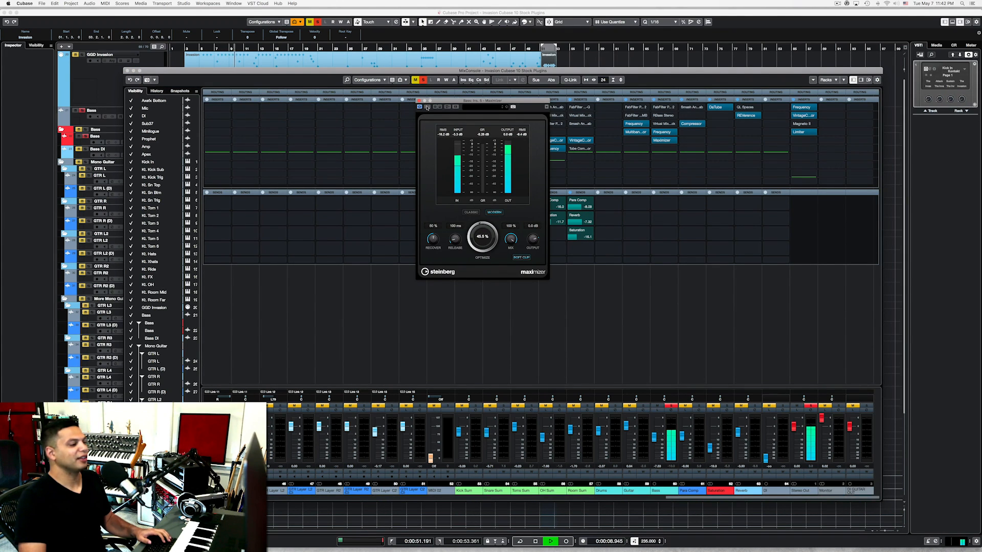
key("space")
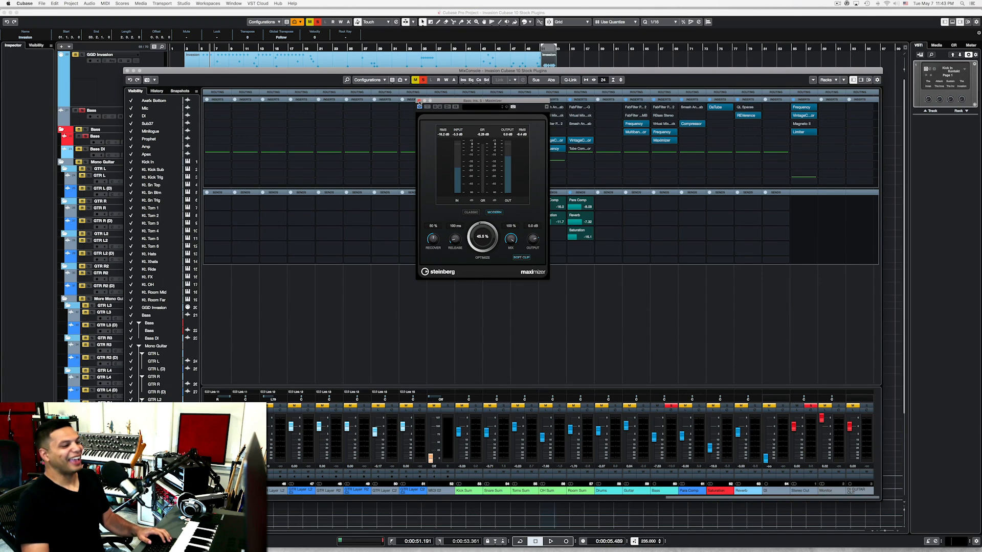
left_click(419, 101)
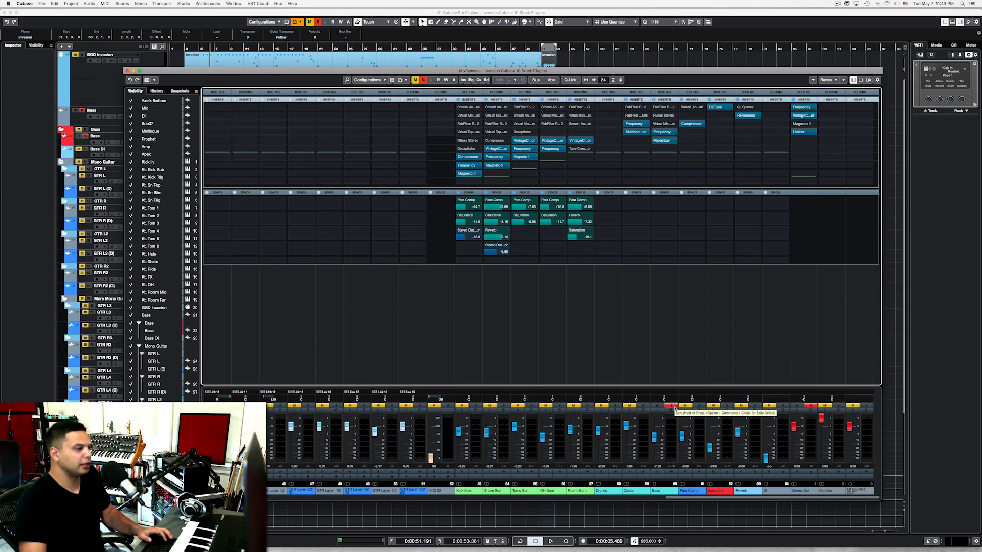
Unsolo the Bass bus and play the full mix.
mouse_move(685, 201)
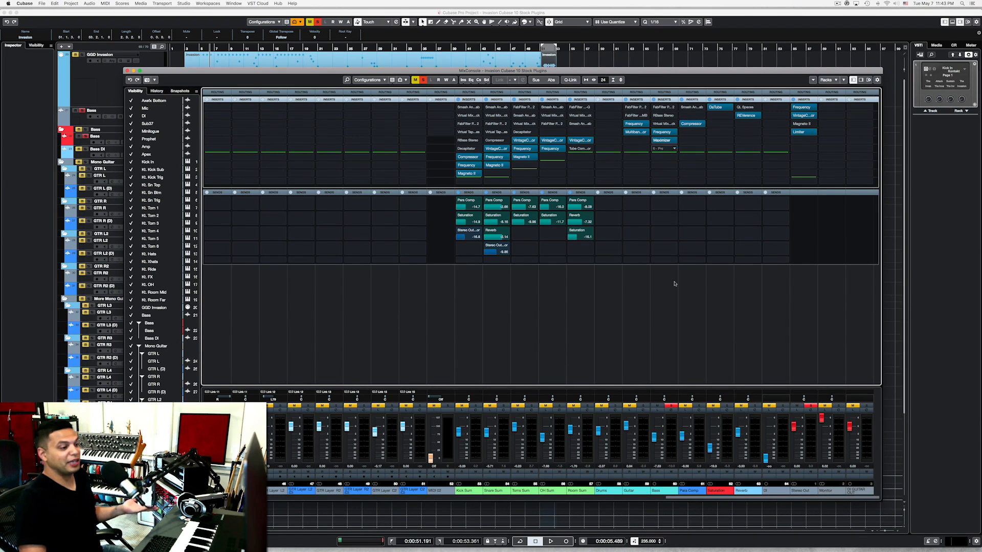
left_click(671, 406)
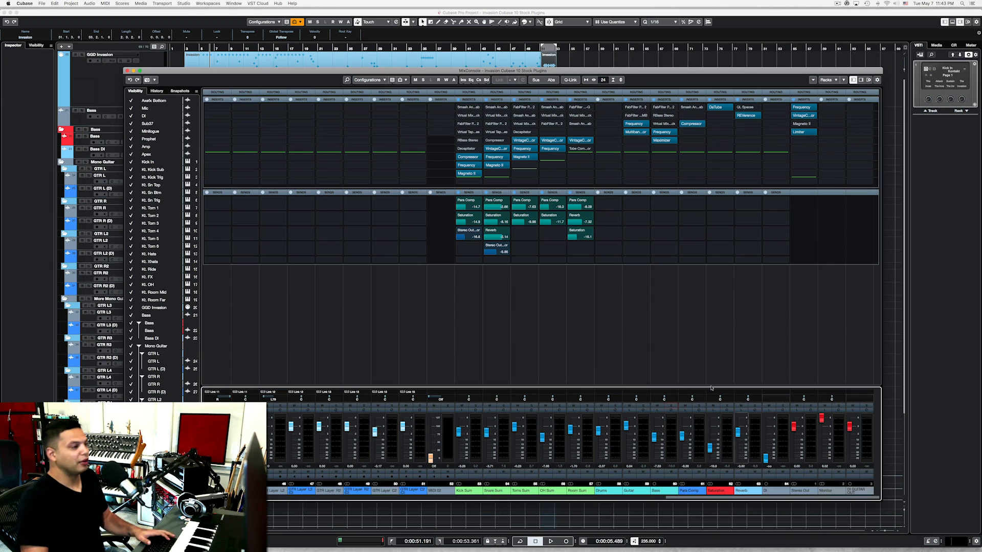
key("space")
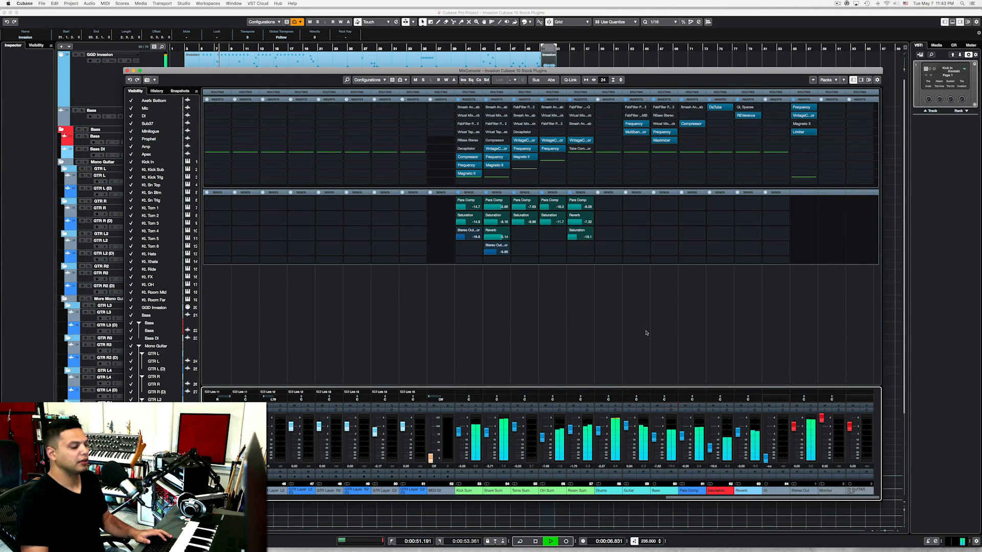
Audition further sections of the full mix in the project window, restarting playback from 0:00:45.191.
left_click(403, 48)
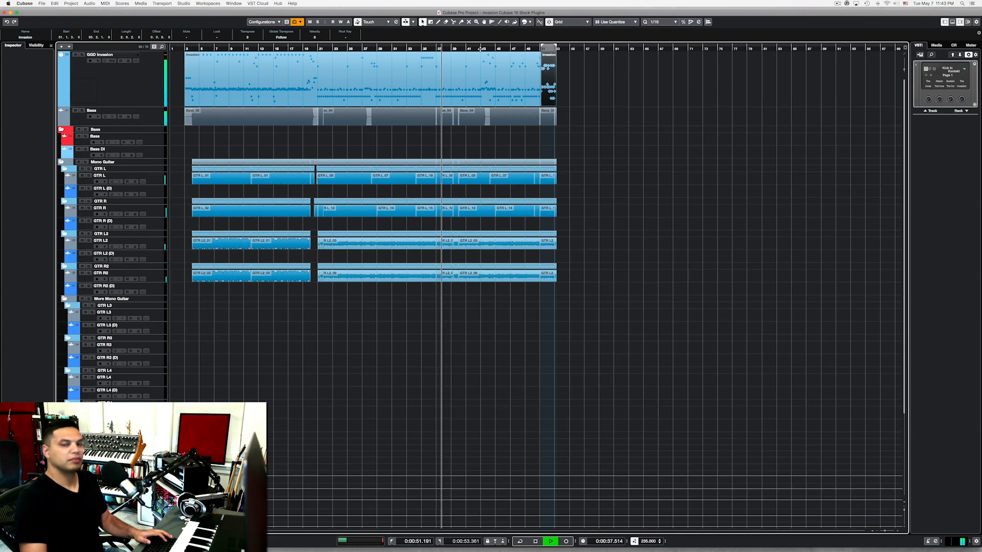
key("space")
left_click(496, 48)
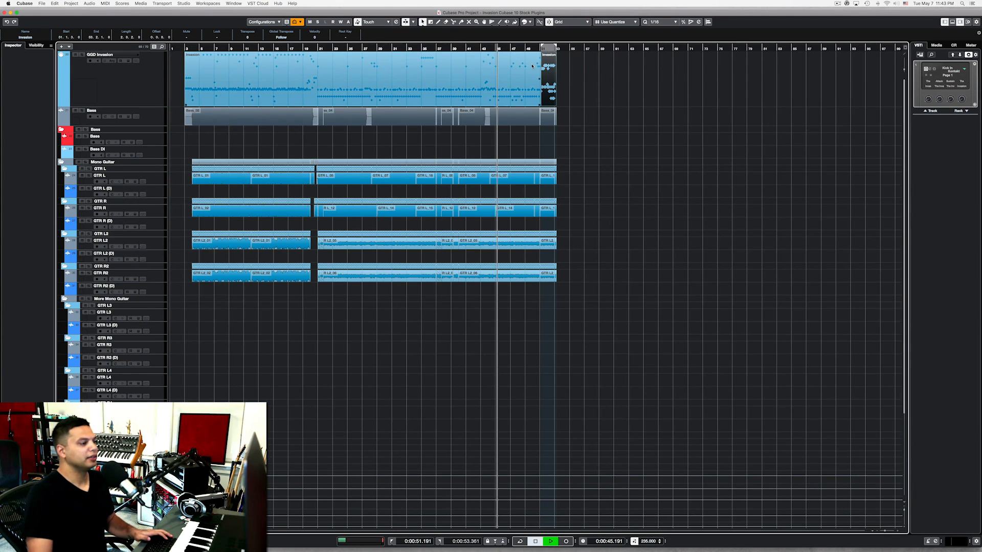
key("space")
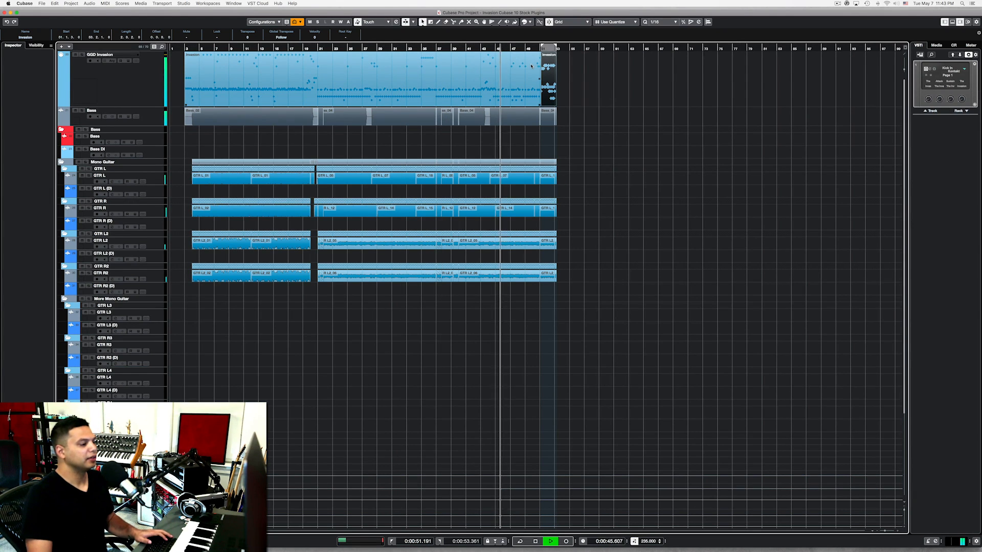
Open the GGD Invasion instrument in Kontakt on its Full Kit page and move its window toward mid-screen.
left_click(930, 69)
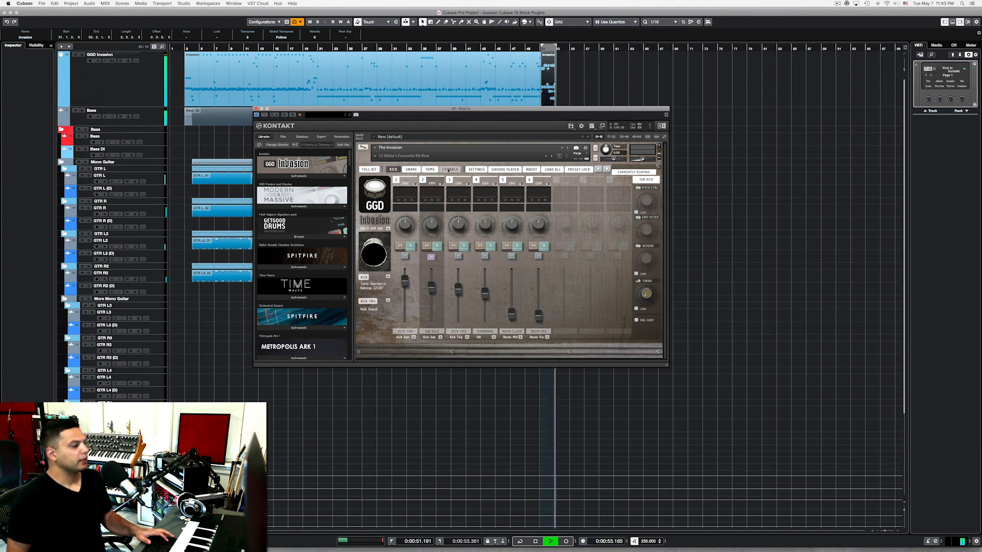
key("space")
left_click(369, 169)
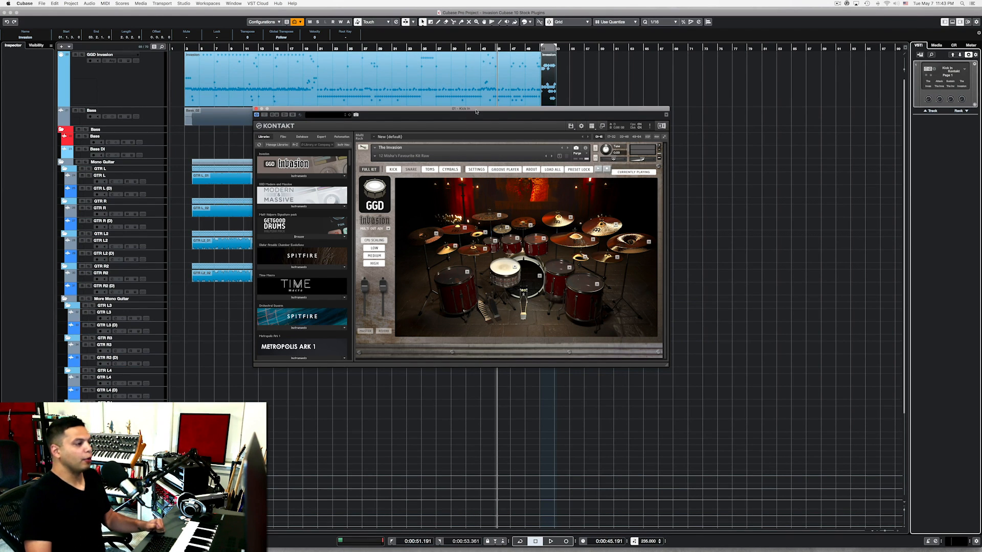
left_click_drag(475, 109, 522, 111)
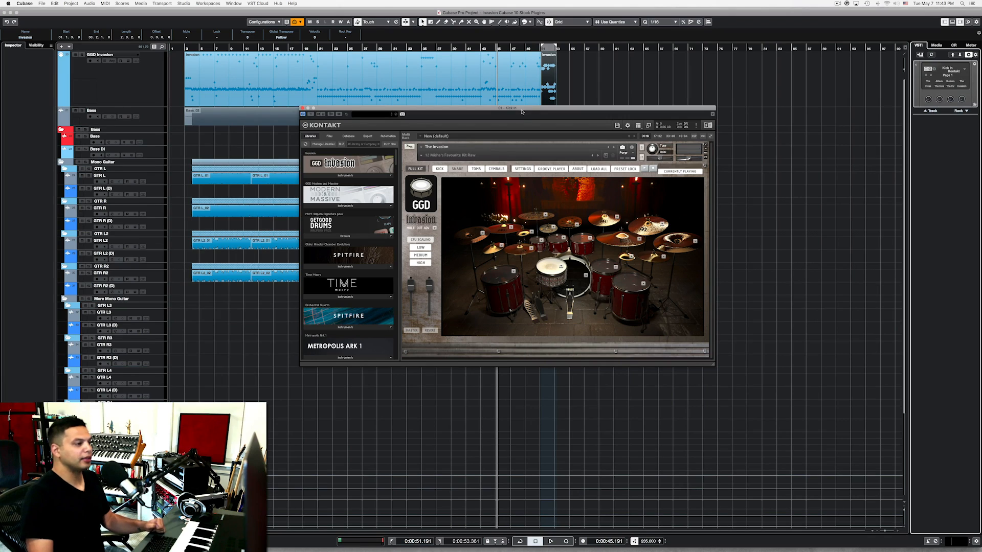